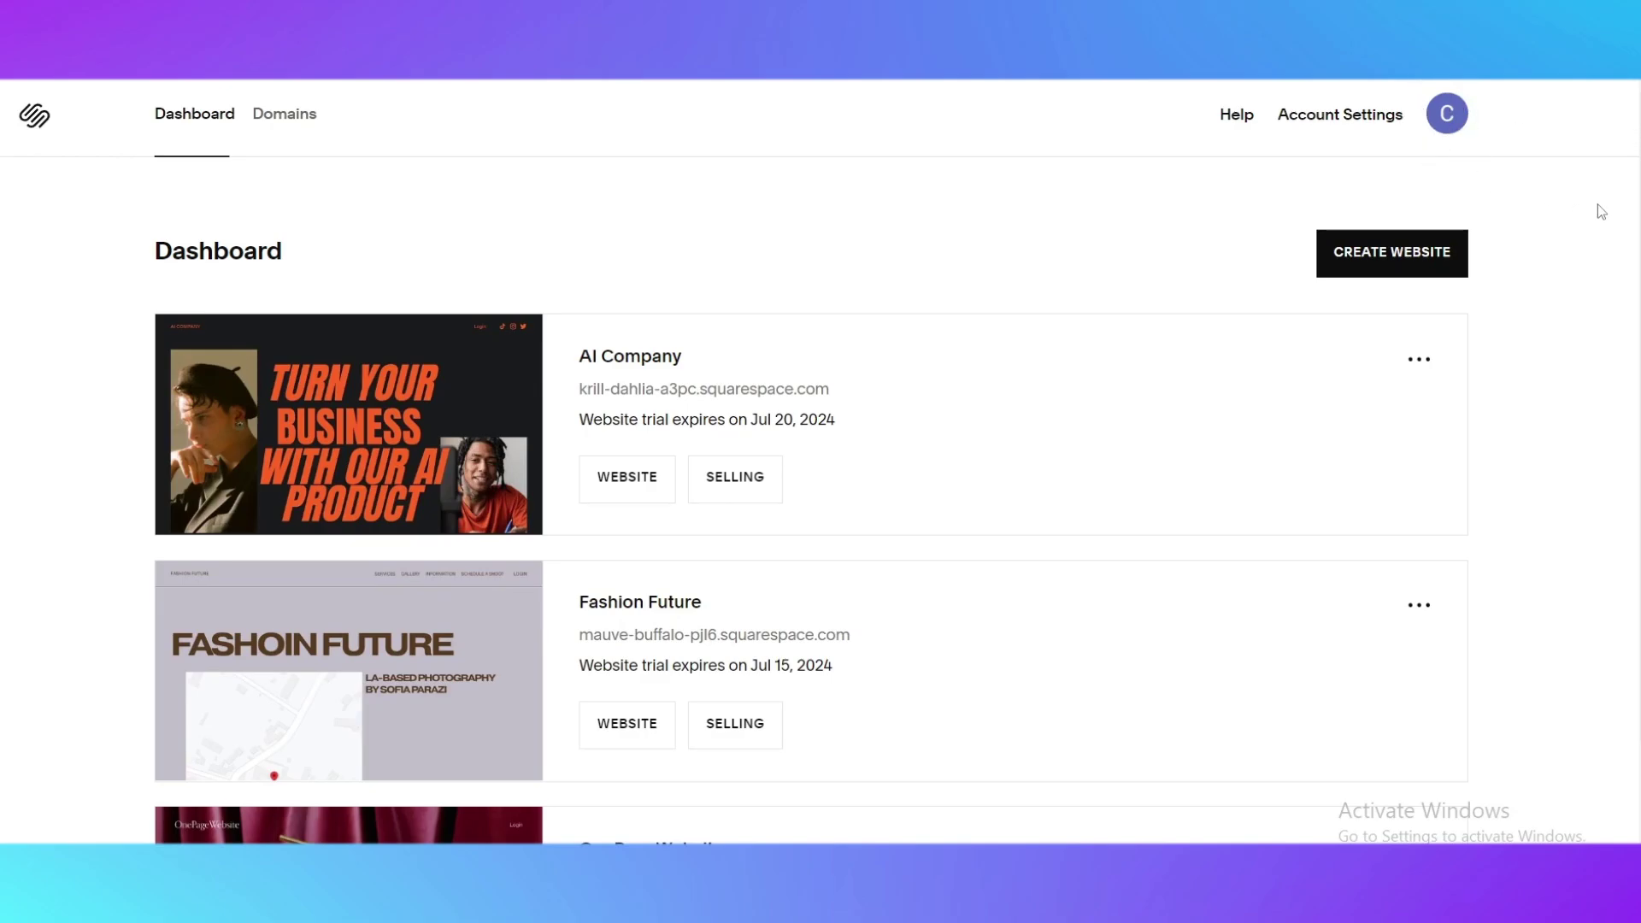
{"action": "scroll", "coordinate": [476, 378], "scroll_direction": "down", "scroll_amount": 2}
{"action": "scroll", "coordinate": [680, 325], "scroll_direction": "up", "scroll_amount": 2}
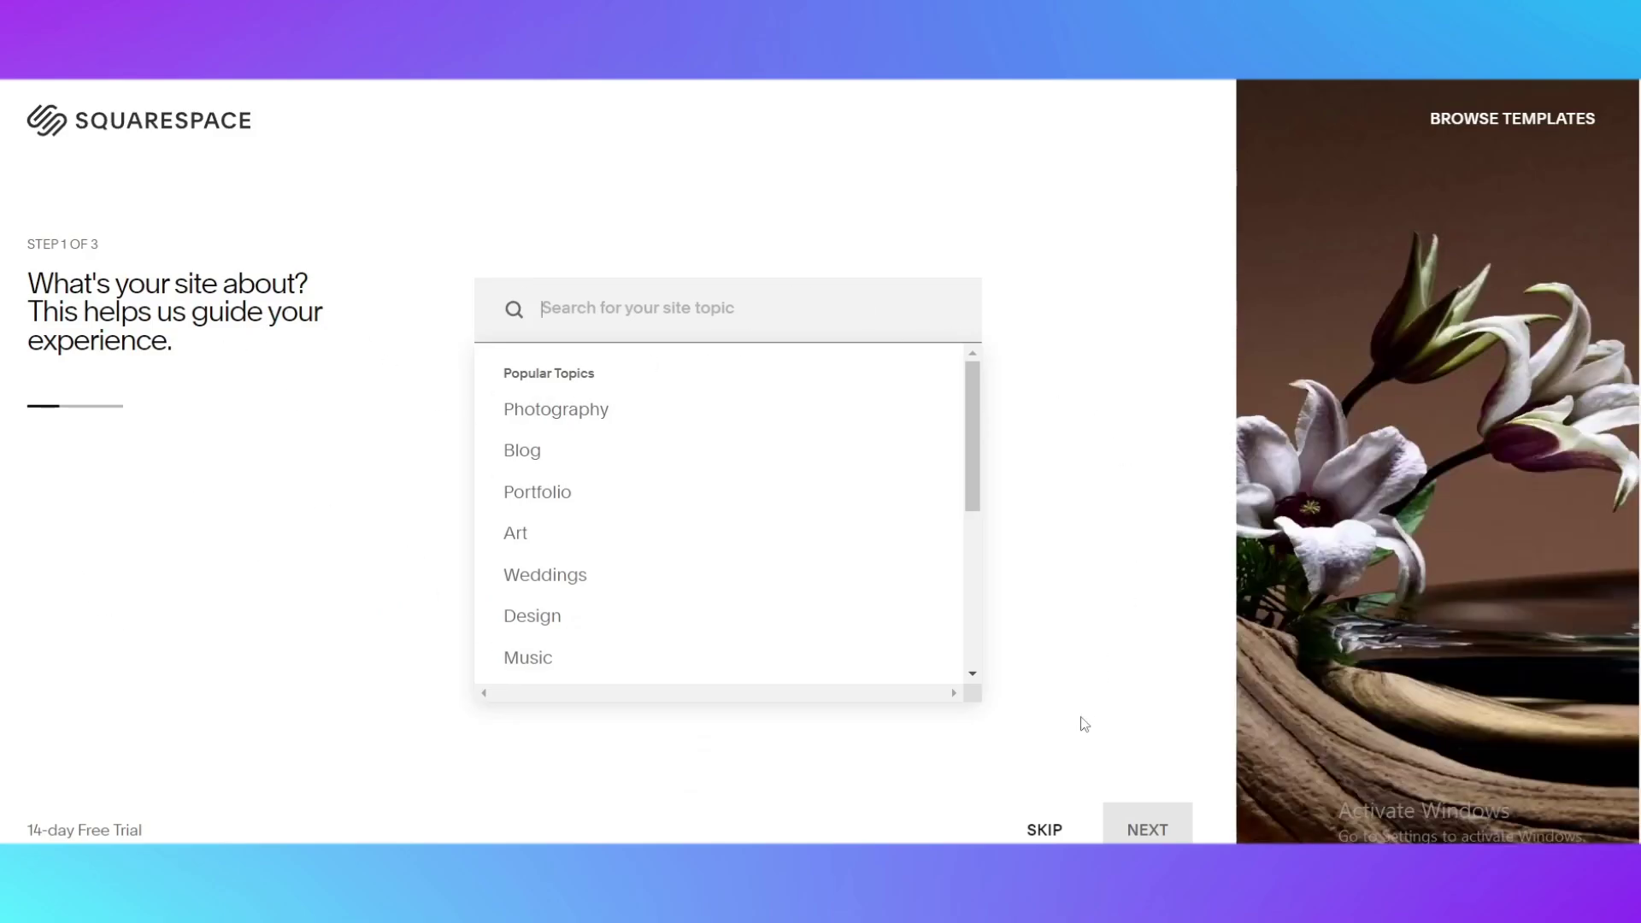
Step: Skip the site-topic and website-purpose questions and leave setup for the template gallery
{"action": "left_click", "coordinate": [1045, 832]}
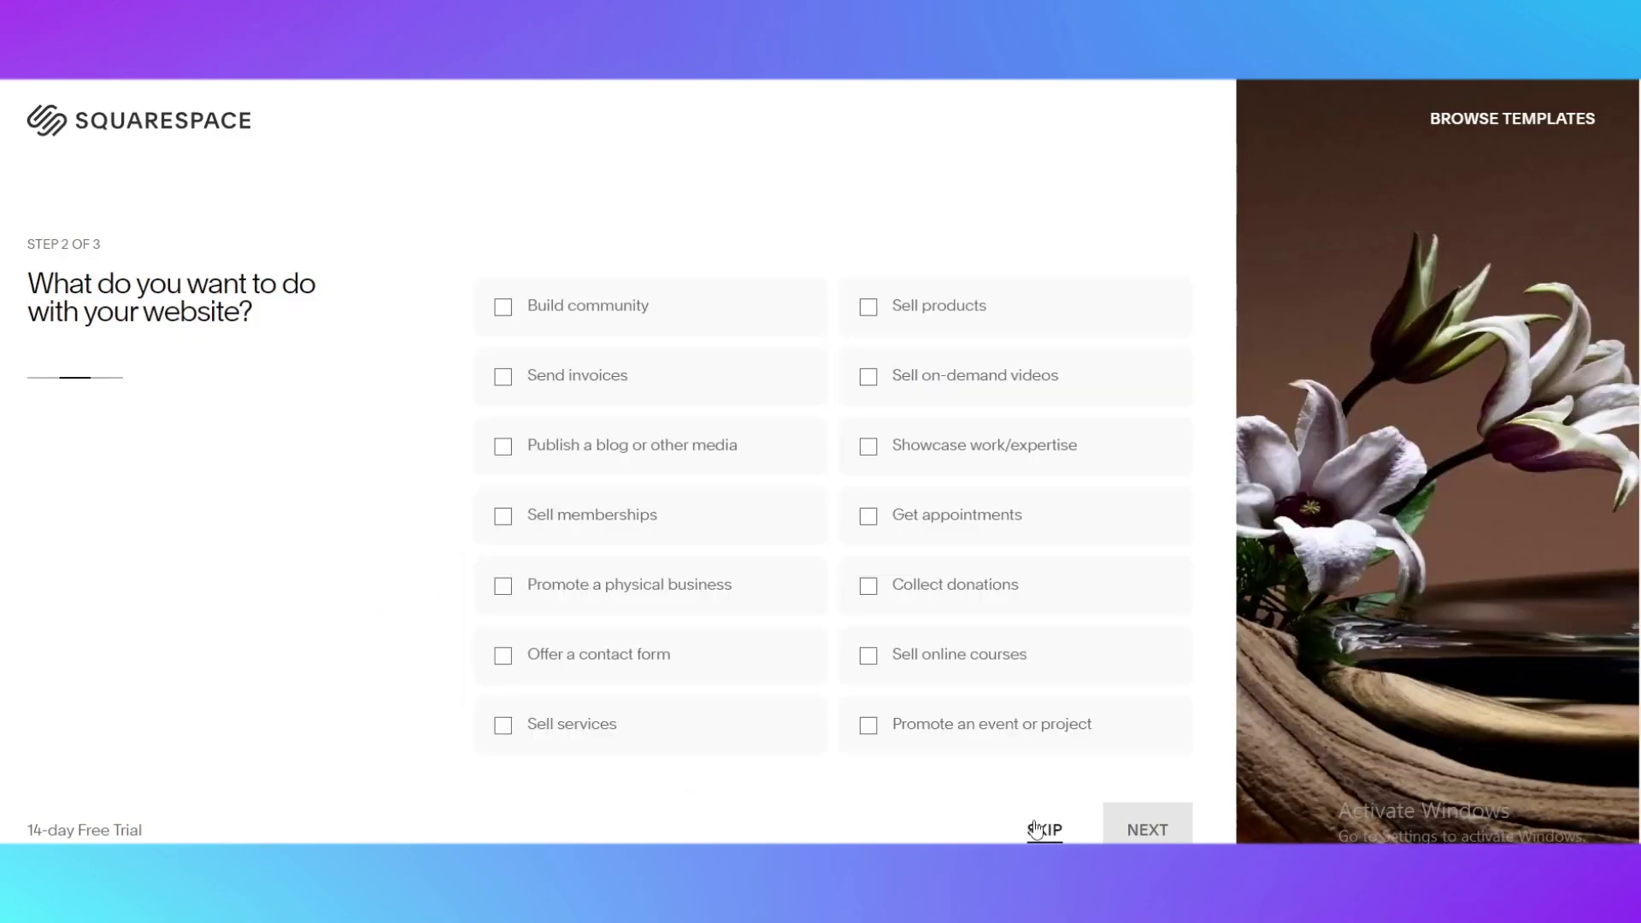
{"action": "left_click", "coordinate": [1036, 829]}
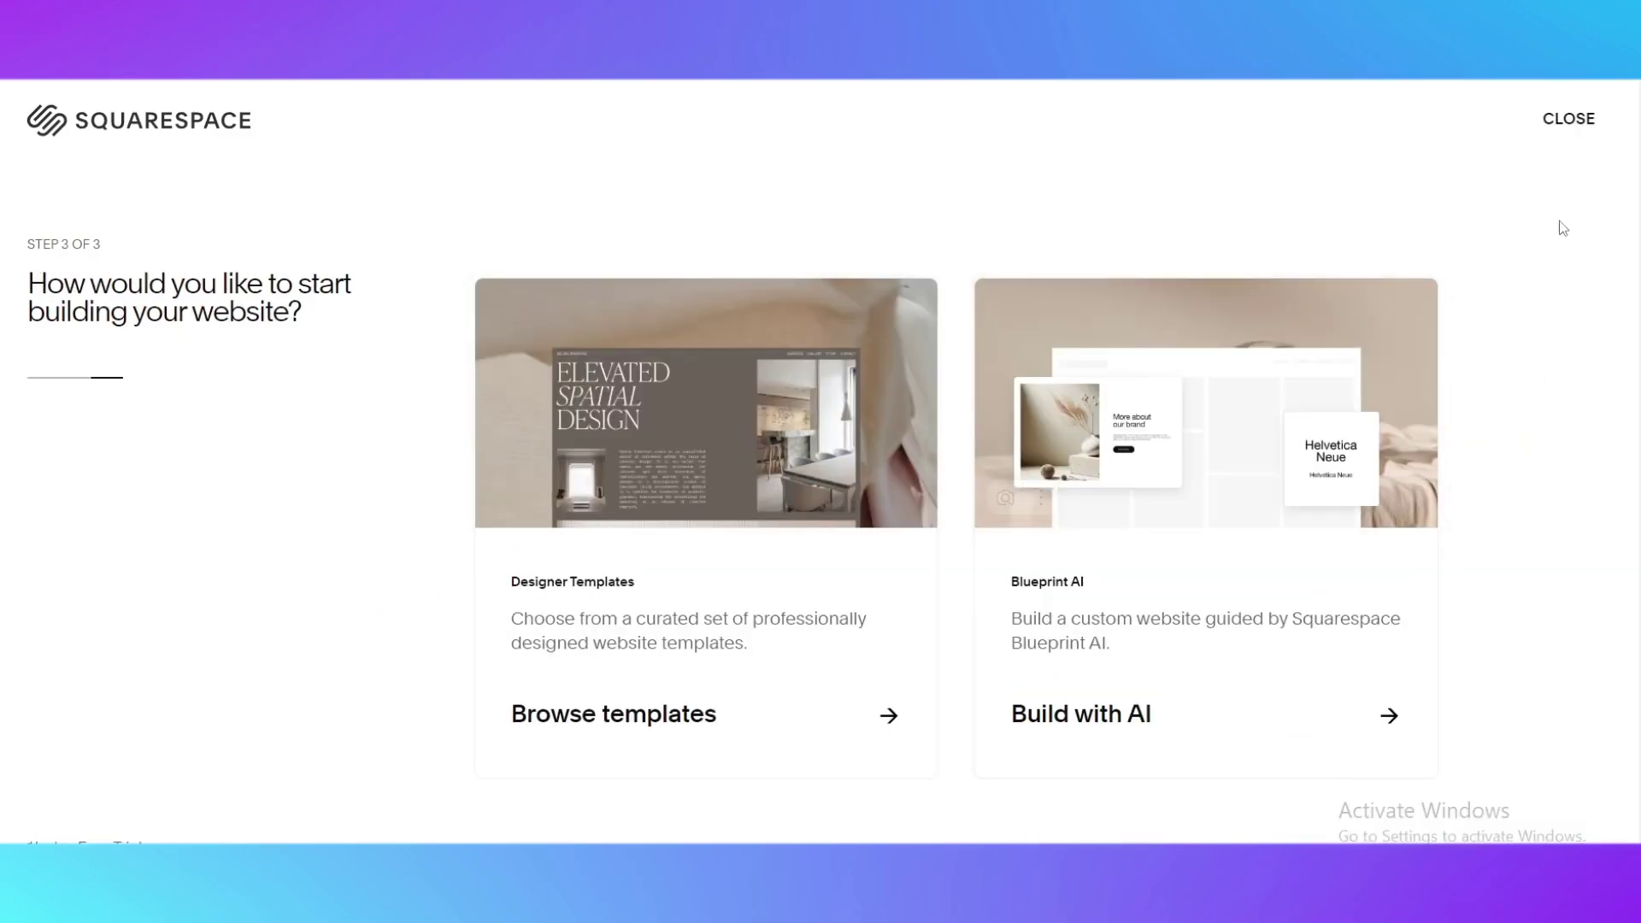
{"action": "left_click", "coordinate": [1577, 128]}
{"action": "scroll", "coordinate": [421, 422], "scroll_direction": "down", "scroll_amount": 2}
{"action": "scroll", "coordinate": [217, 454], "scroll_direction": "up", "scroll_amount": 2}
{"action": "scroll", "coordinate": [385, 414], "scroll_direction": "down", "scroll_amount": 1}
{"action": "scroll", "coordinate": [384, 412], "scroll_direction": "down", "scroll_amount": 5}
{"action": "scroll", "coordinate": [383, 411], "scroll_direction": "down", "scroll_amount": 1}
{"action": "scroll", "coordinate": [212, 400], "scroll_direction": "down", "scroll_amount": 2}
{"action": "scroll", "coordinate": [927, 430], "scroll_direction": "down", "scroll_amount": 3}
{"action": "scroll", "coordinate": [927, 430], "scroll_direction": "down", "scroll_amount": 3}
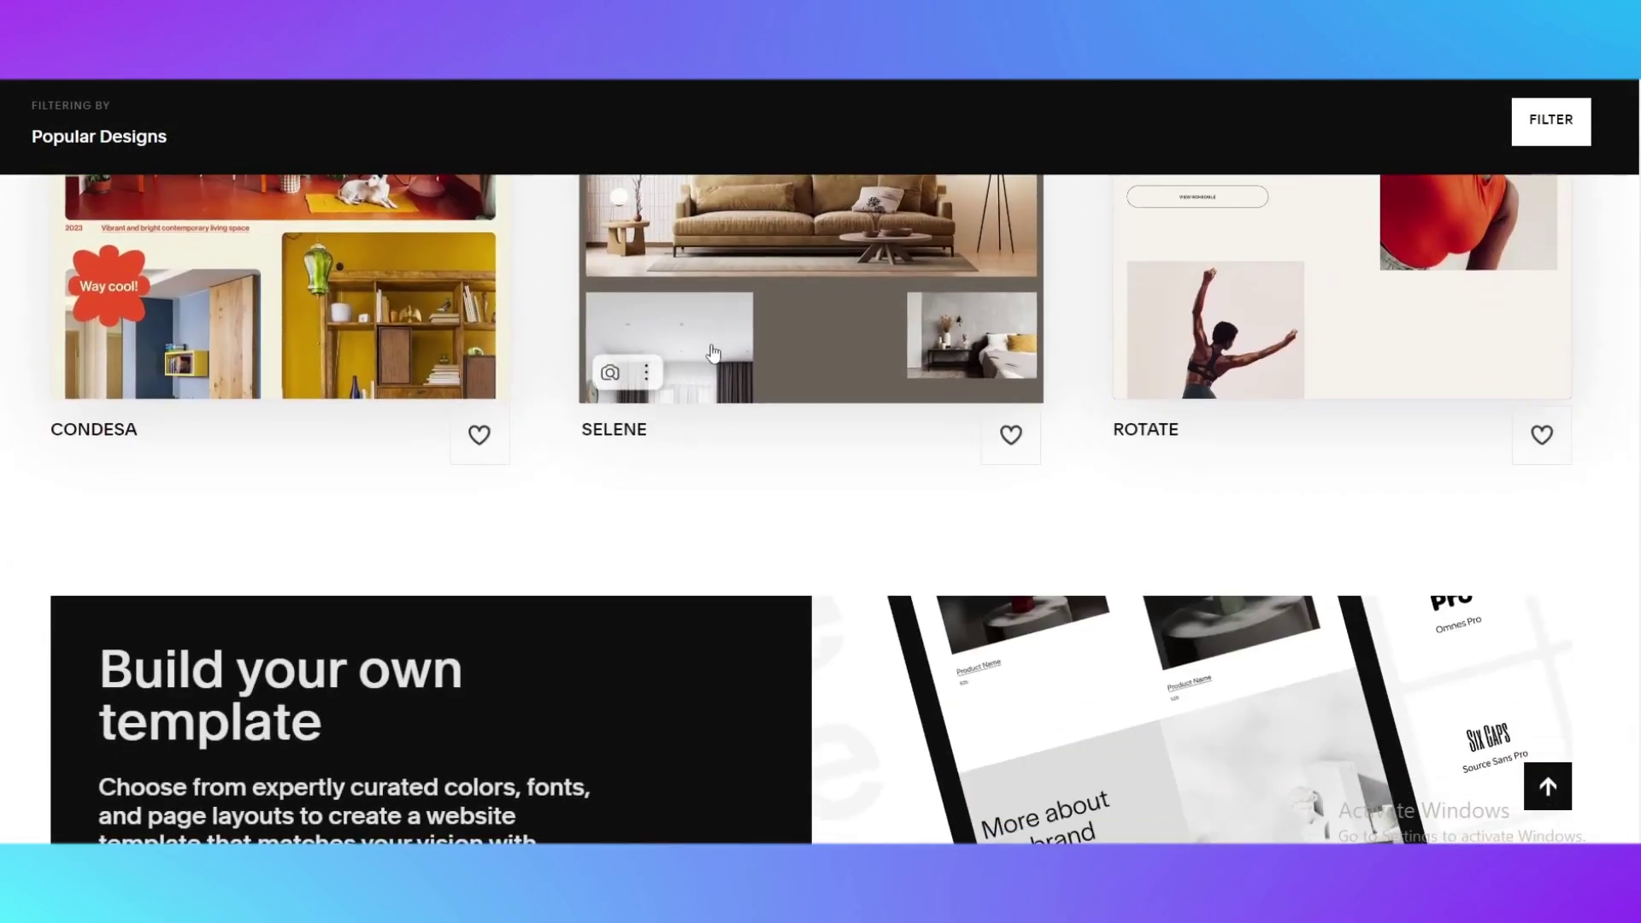
{"action": "scroll", "coordinate": [703, 349], "scroll_direction": "down", "scroll_amount": 4}
{"action": "scroll", "coordinate": [704, 350], "scroll_direction": "down", "scroll_amount": 3}
{"action": "scroll", "coordinate": [703, 349], "scroll_direction": "down", "scroll_amount": 4}
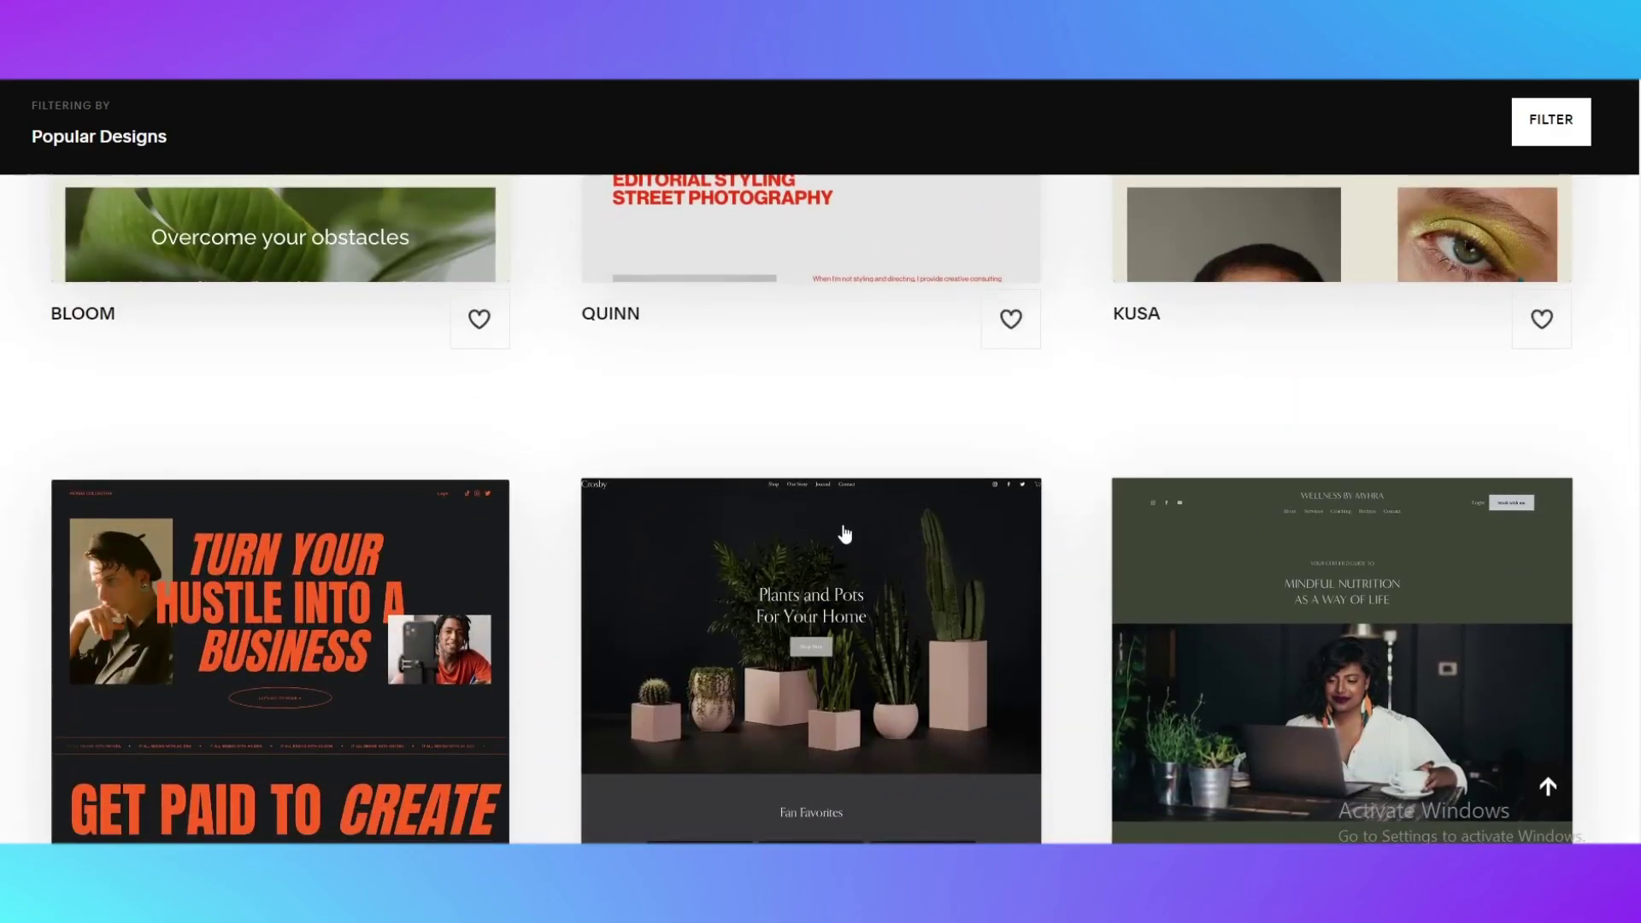
{"action": "scroll", "coordinate": [719, 376], "scroll_direction": "down", "scroll_amount": 4}
{"action": "scroll", "coordinate": [618, 523], "scroll_direction": "up", "scroll_amount": 10}
{"action": "scroll", "coordinate": [619, 522], "scroll_direction": "up", "scroll_amount": 5}
{"action": "scroll", "coordinate": [619, 523], "scroll_direction": "up", "scroll_amount": 5}
{"action": "scroll", "coordinate": [620, 523], "scroll_direction": "up", "scroll_amount": 2}
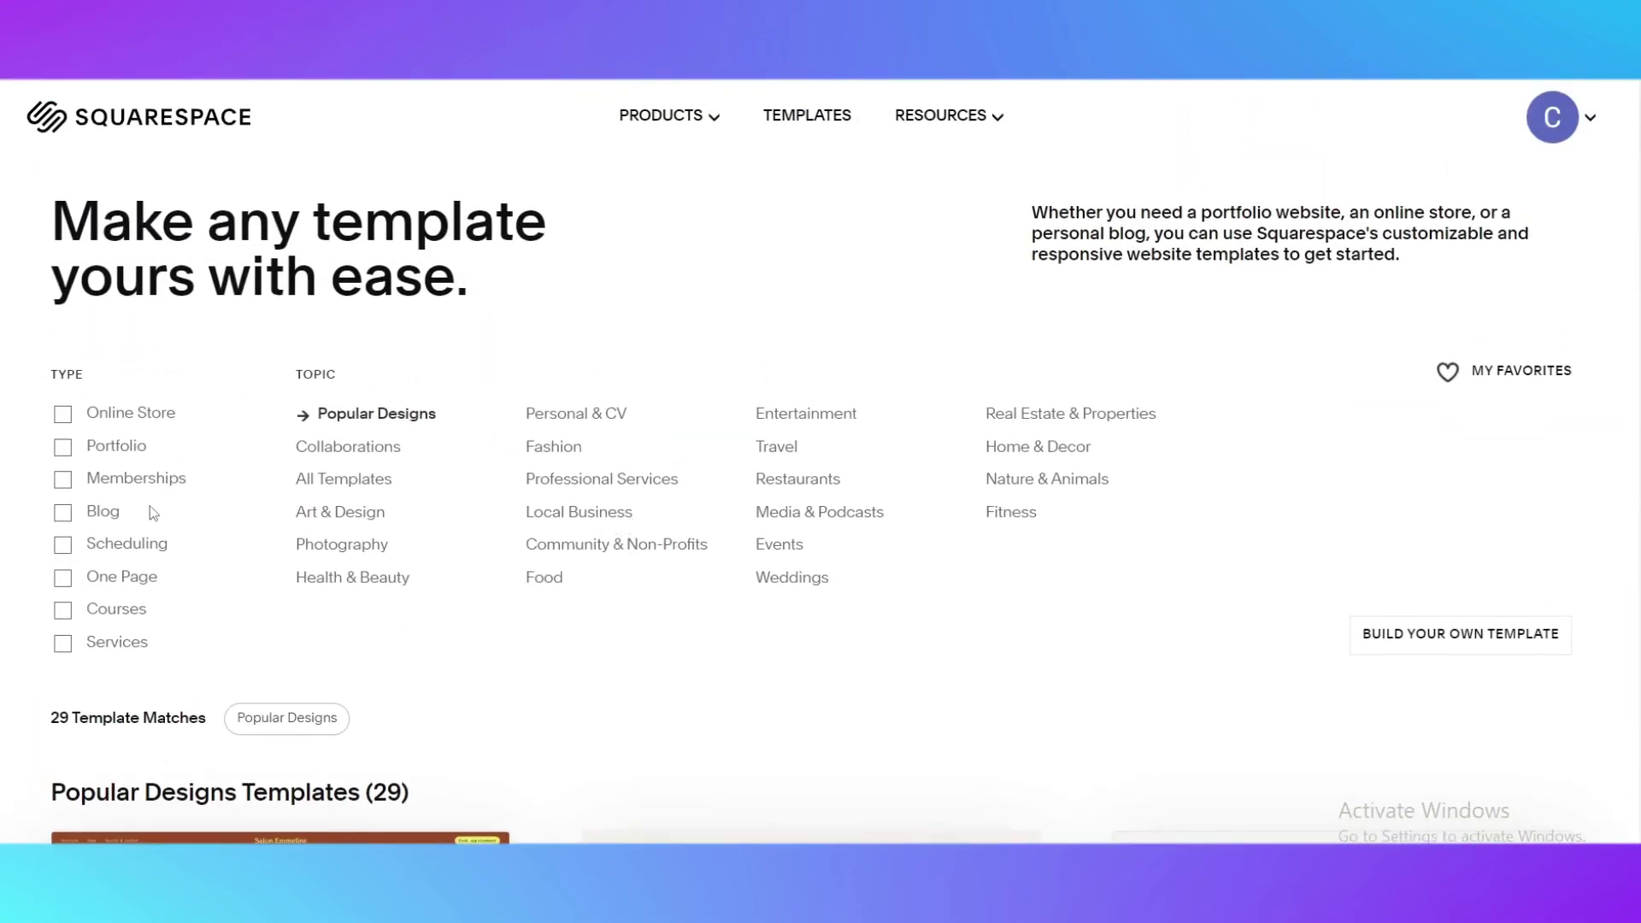
Step: Filter templates to Online Store type and Entertainment topic (Blog ticked then unticked)
{"action": "left_click", "coordinate": [64, 515]}
{"action": "left_click", "coordinate": [63, 515]}
{"action": "left_click", "coordinate": [62, 417]}
{"action": "scroll", "coordinate": [365, 488], "scroll_direction": "down", "scroll_amount": 5}
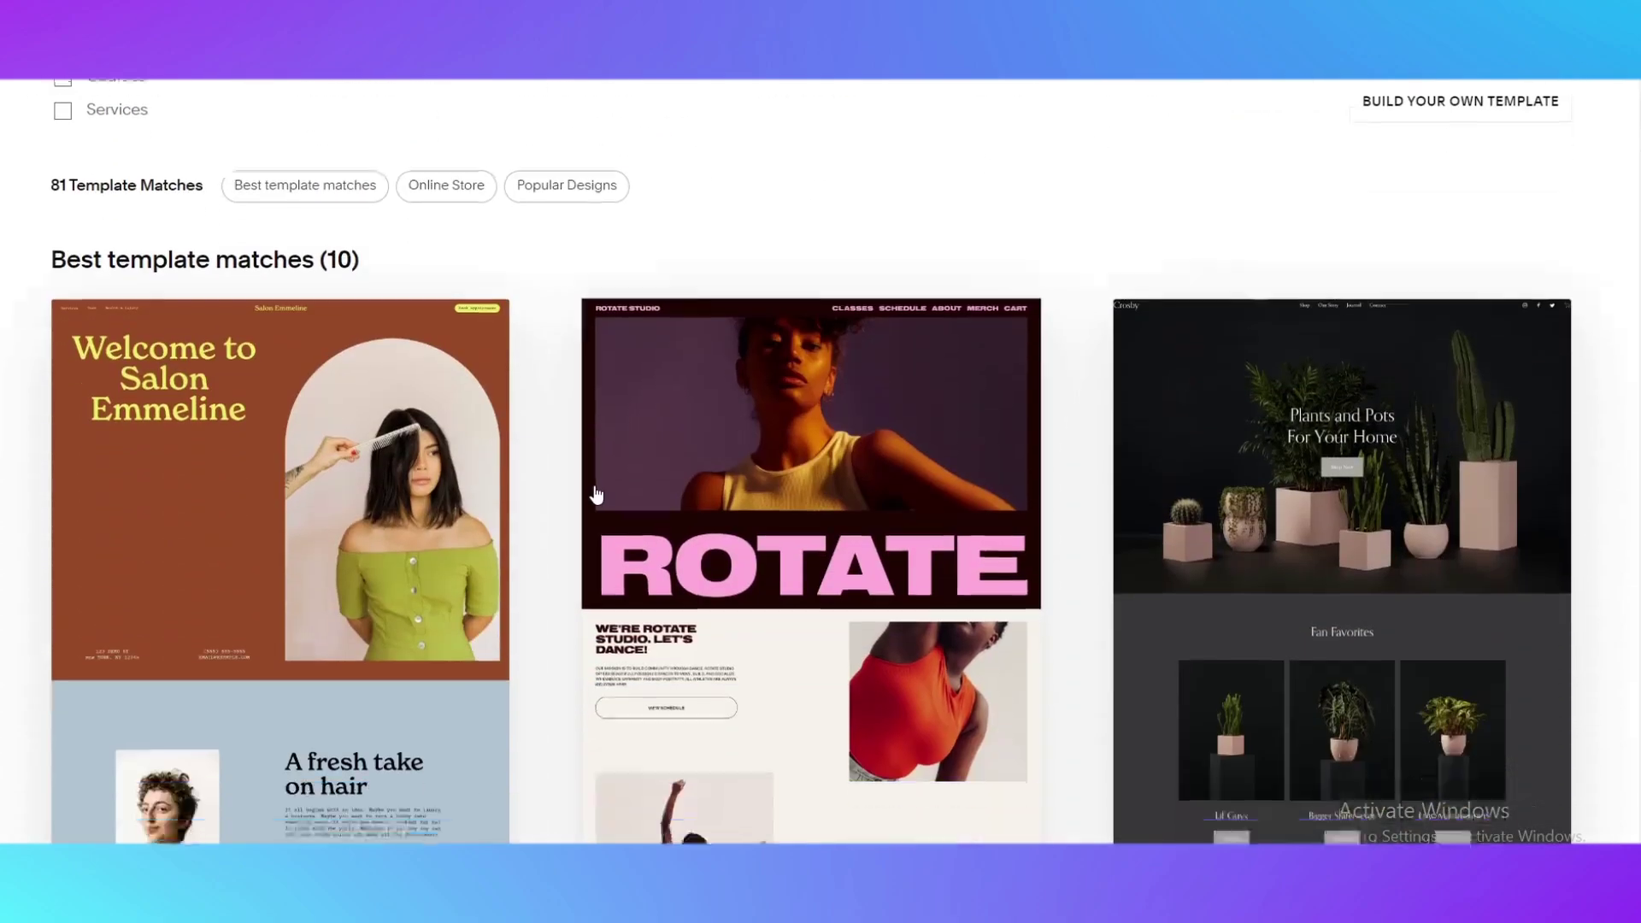
{"action": "scroll", "coordinate": [706, 525], "scroll_direction": "up", "scroll_amount": 5}
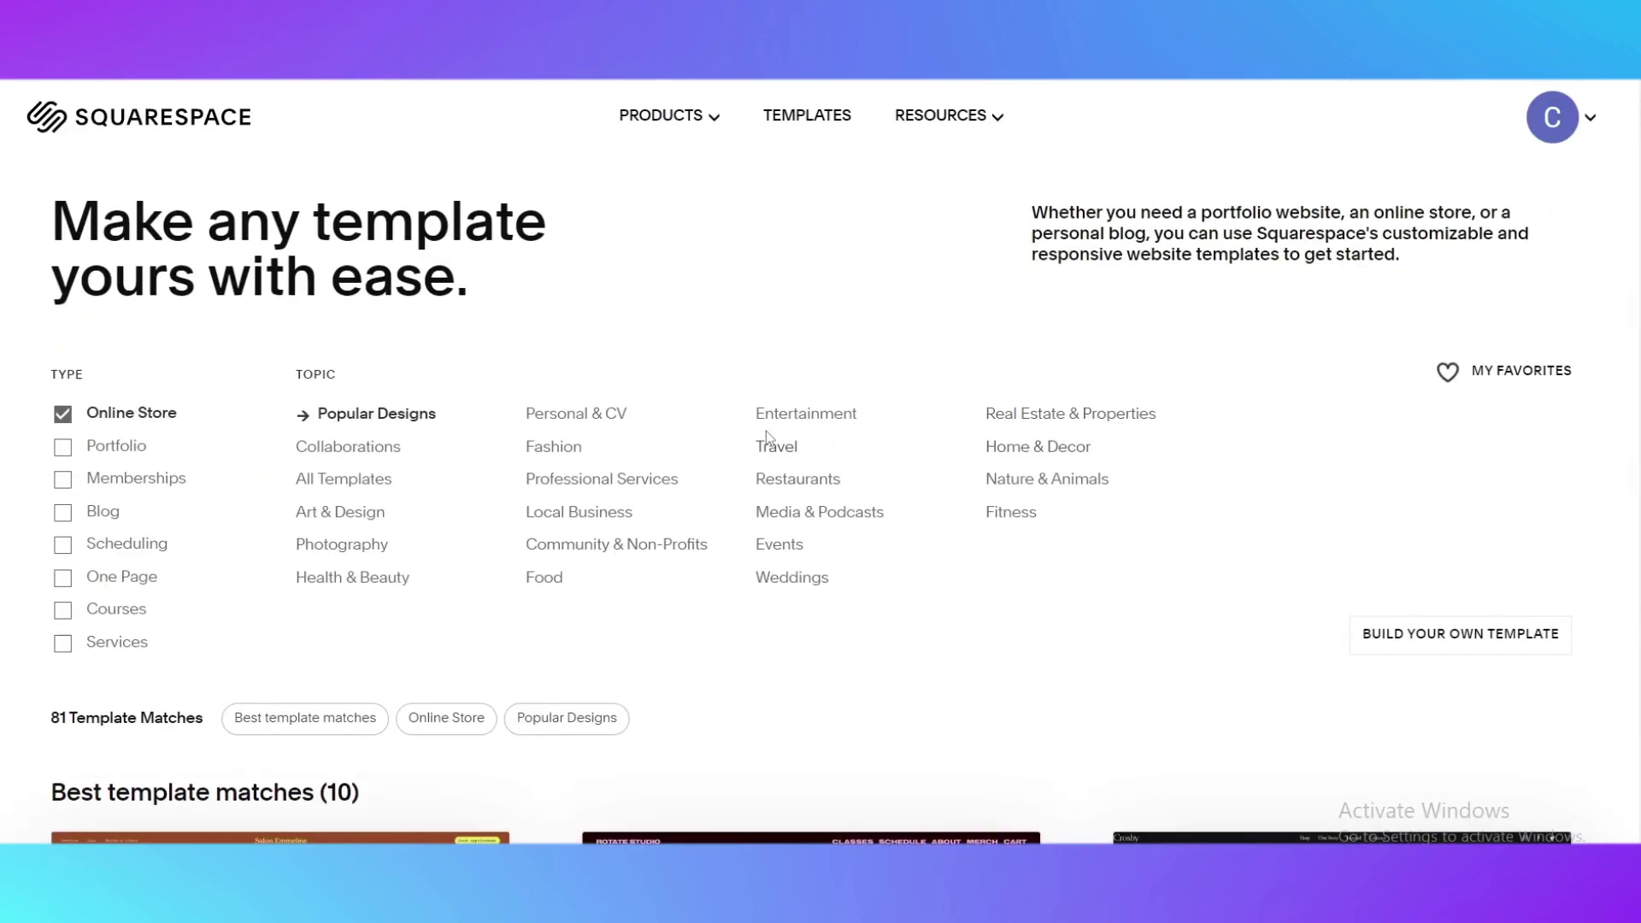
{"action": "left_click", "coordinate": [778, 415]}
{"action": "scroll", "coordinate": [779, 420], "scroll_direction": "down", "scroll_amount": 5}
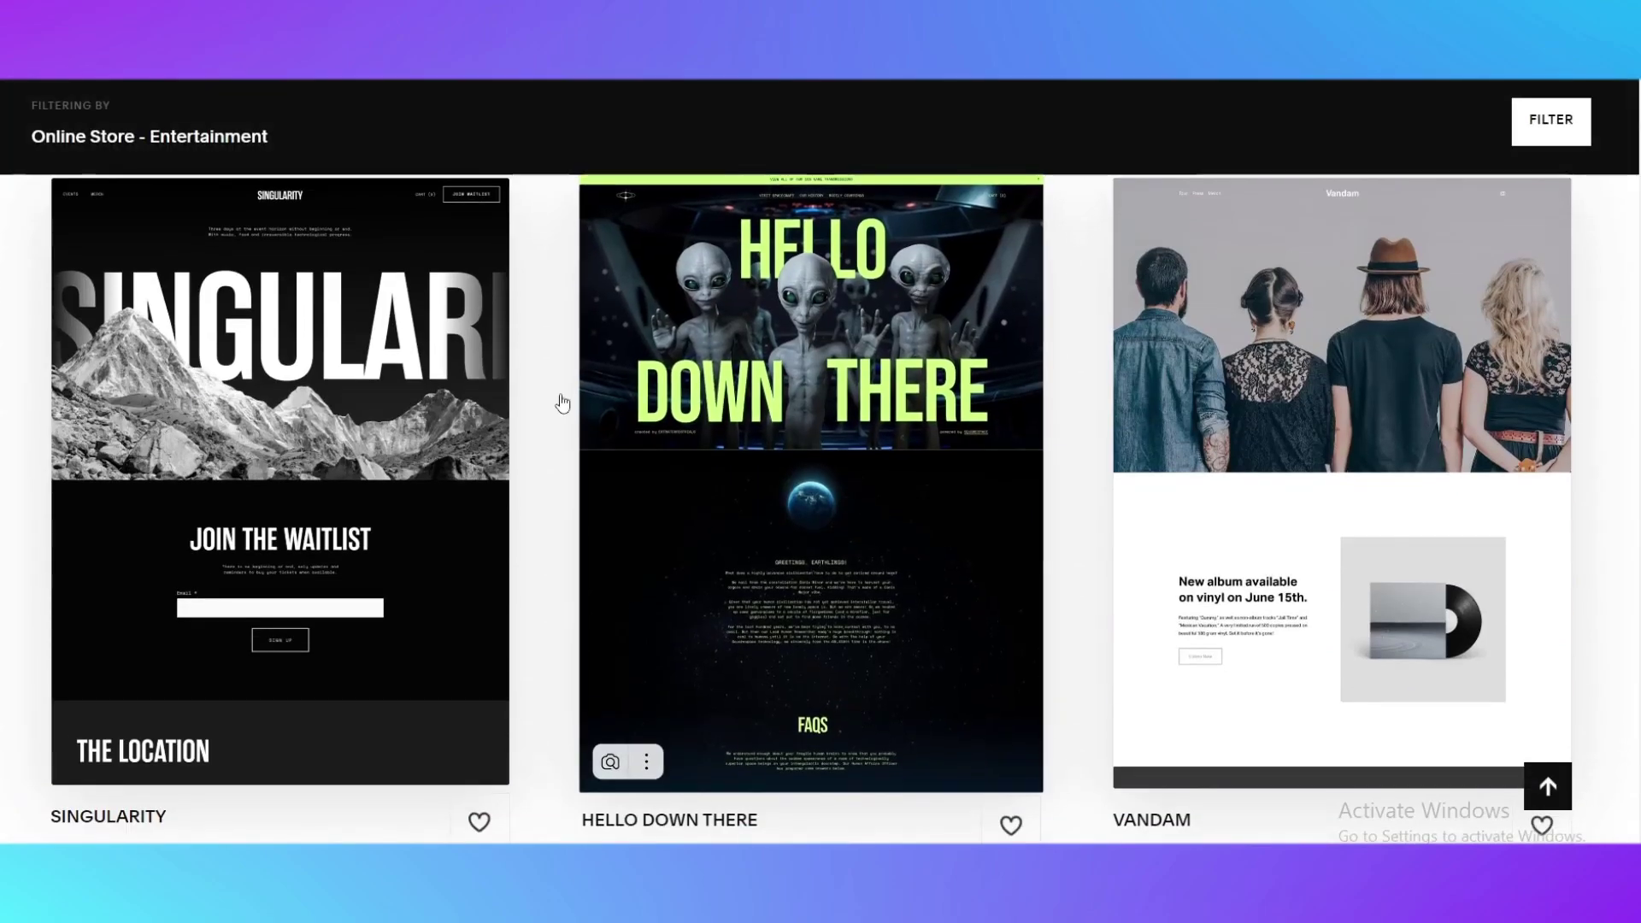
{"action": "scroll", "coordinate": [941, 508], "scroll_direction": "up", "scroll_amount": 3}
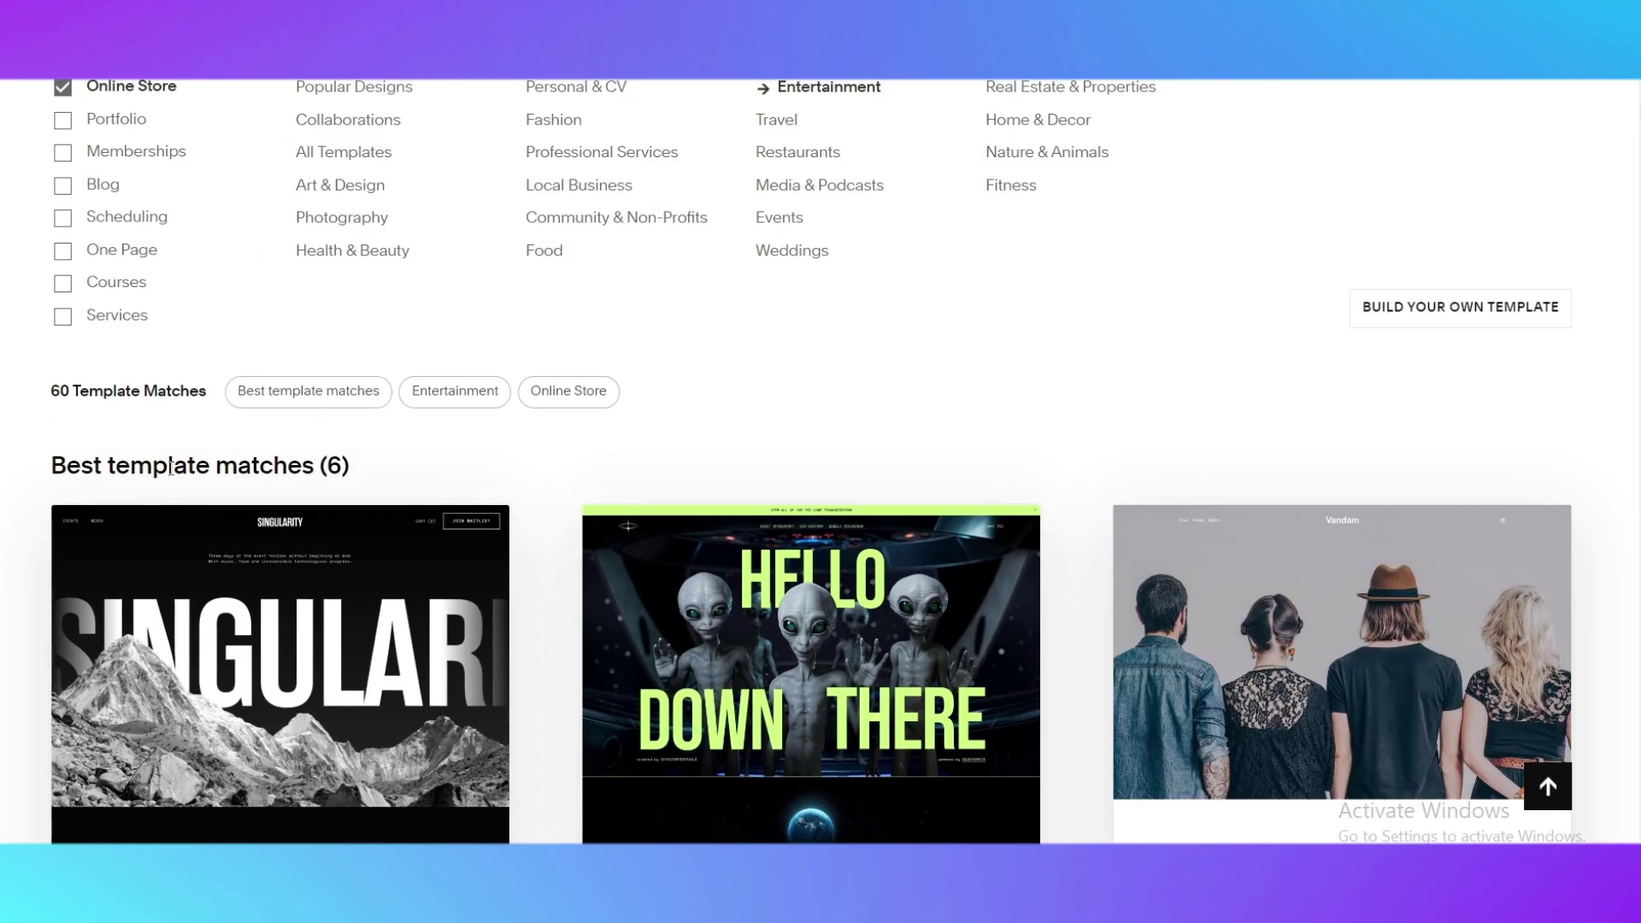
{"action": "scroll", "coordinate": [361, 504], "scroll_direction": "down", "scroll_amount": 2}
{"action": "scroll", "coordinate": [1051, 479], "scroll_direction": "down", "scroll_amount": 4}
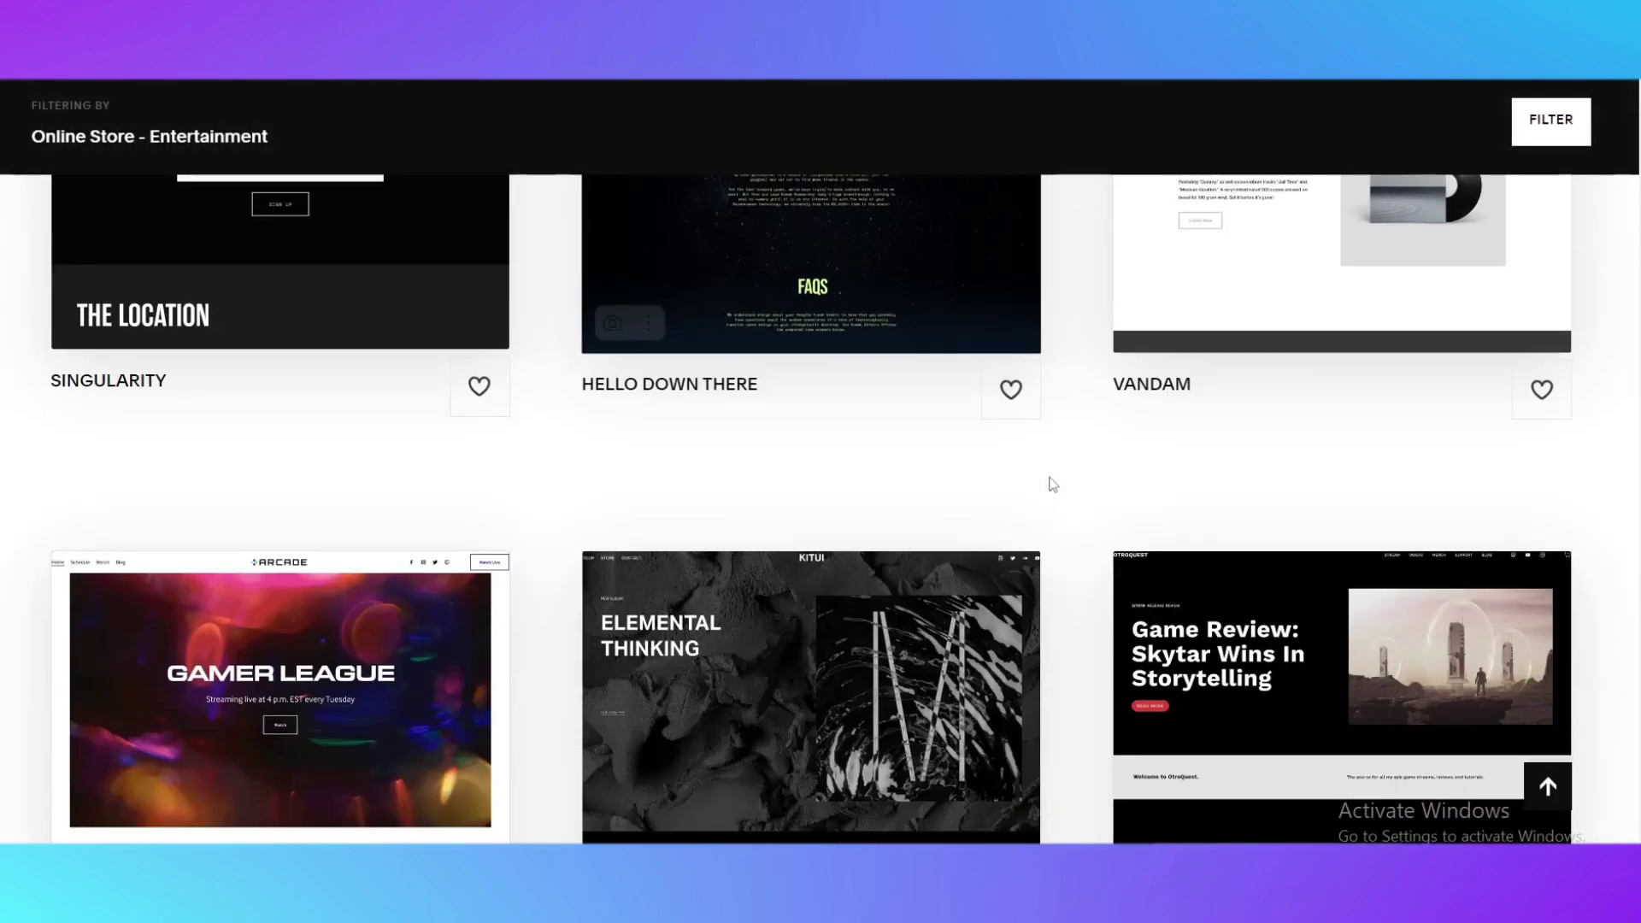
{"action": "scroll", "coordinate": [1052, 480], "scroll_direction": "down", "scroll_amount": 4}
{"action": "scroll", "coordinate": [526, 487], "scroll_direction": "up", "scroll_amount": 3}
{"action": "scroll", "coordinate": [898, 475], "scroll_direction": "down", "scroll_amount": 3}
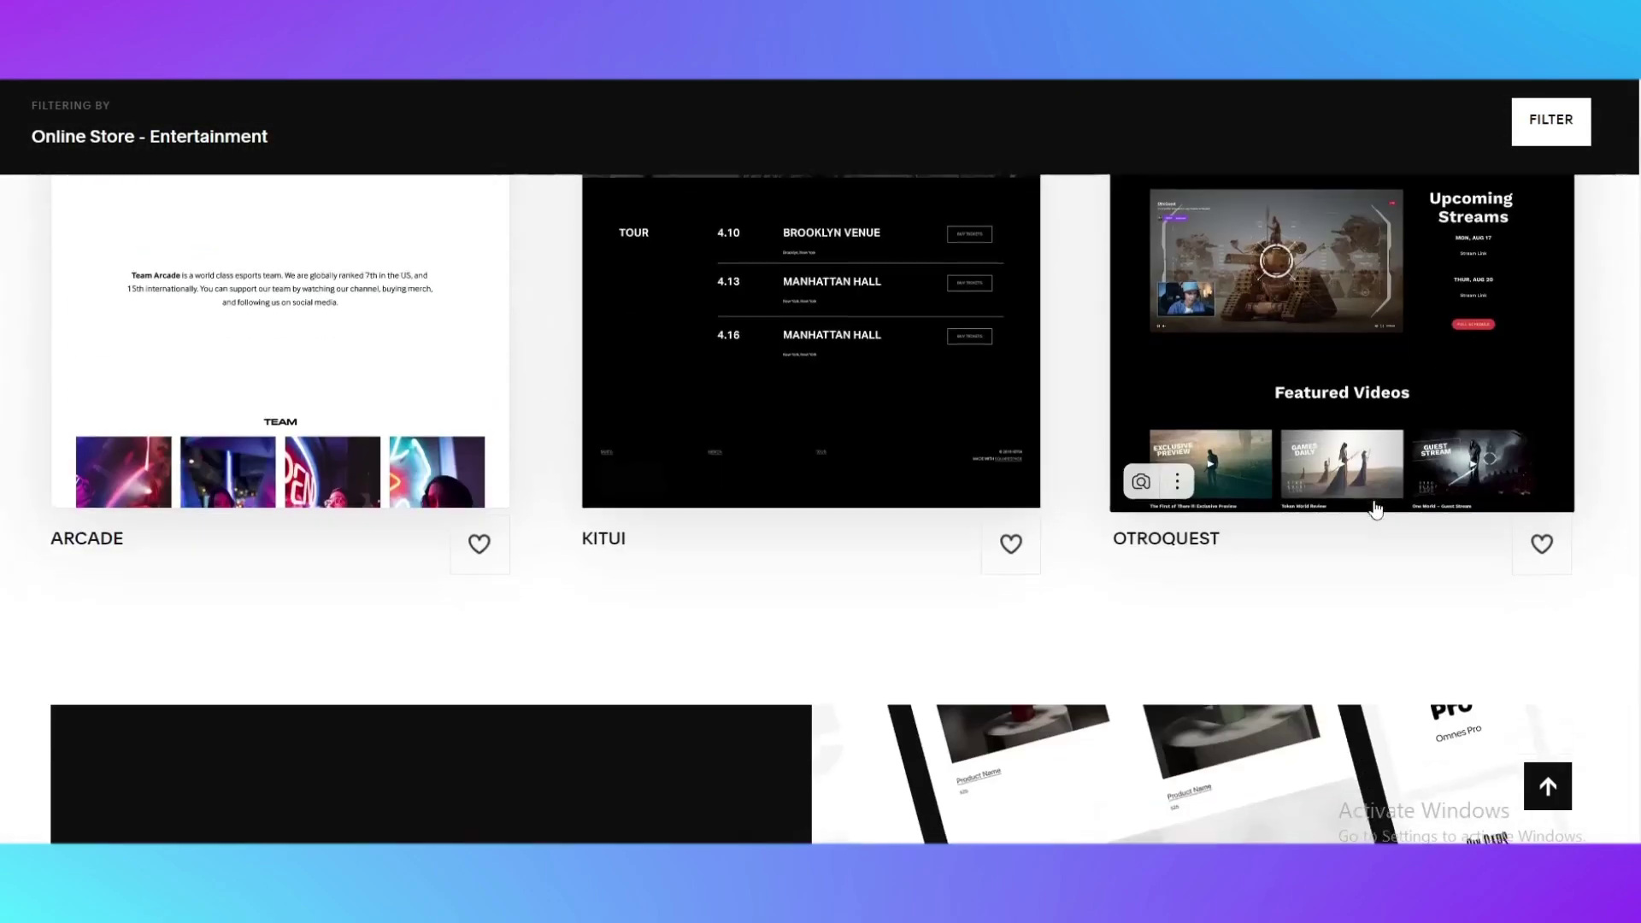
{"action": "scroll", "coordinate": [1317, 456], "scroll_direction": "up", "scroll_amount": 3}
{"action": "scroll", "coordinate": [1319, 455], "scroll_direction": "down", "scroll_amount": 1}
{"action": "scroll", "coordinate": [1319, 456], "scroll_direction": "down", "scroll_amount": 3}
{"action": "scroll", "coordinate": [553, 473], "scroll_direction": "down", "scroll_amount": 4}
{"action": "scroll", "coordinate": [572, 467], "scroll_direction": "down", "scroll_amount": 5}
{"action": "scroll", "coordinate": [573, 467], "scroll_direction": "up", "scroll_amount": 3}
{"action": "scroll", "coordinate": [572, 467], "scroll_direction": "up", "scroll_amount": 3}
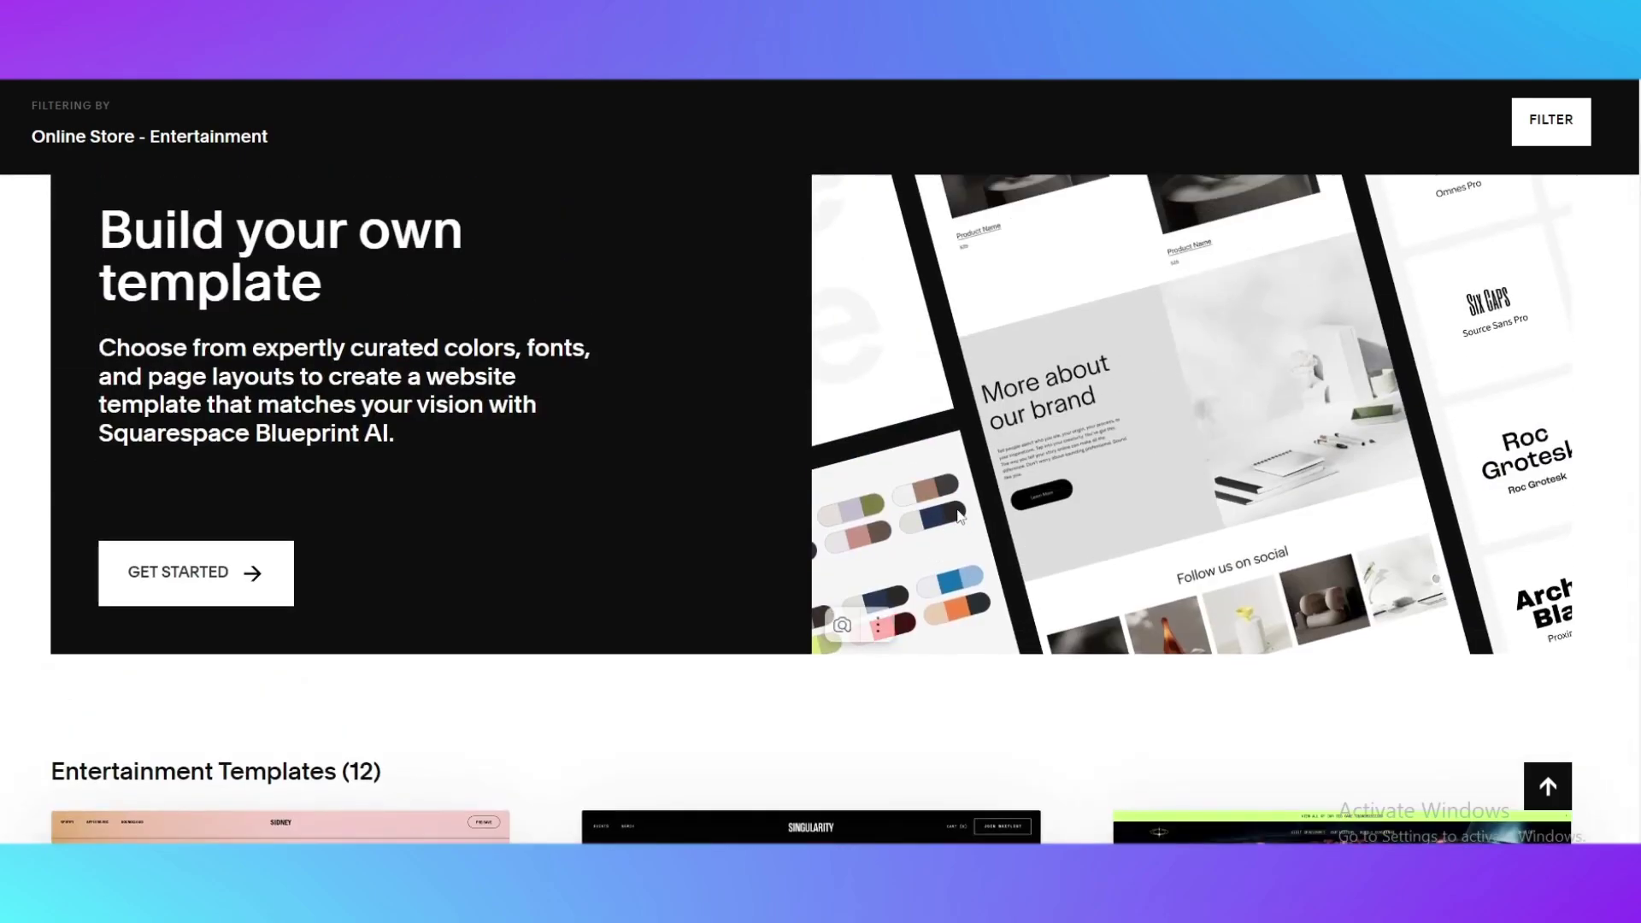
{"action": "scroll", "coordinate": [941, 517], "scroll_direction": "down", "scroll_amount": 6}
{"action": "scroll", "coordinate": [224, 403], "scroll_direction": "up", "scroll_amount": 2}
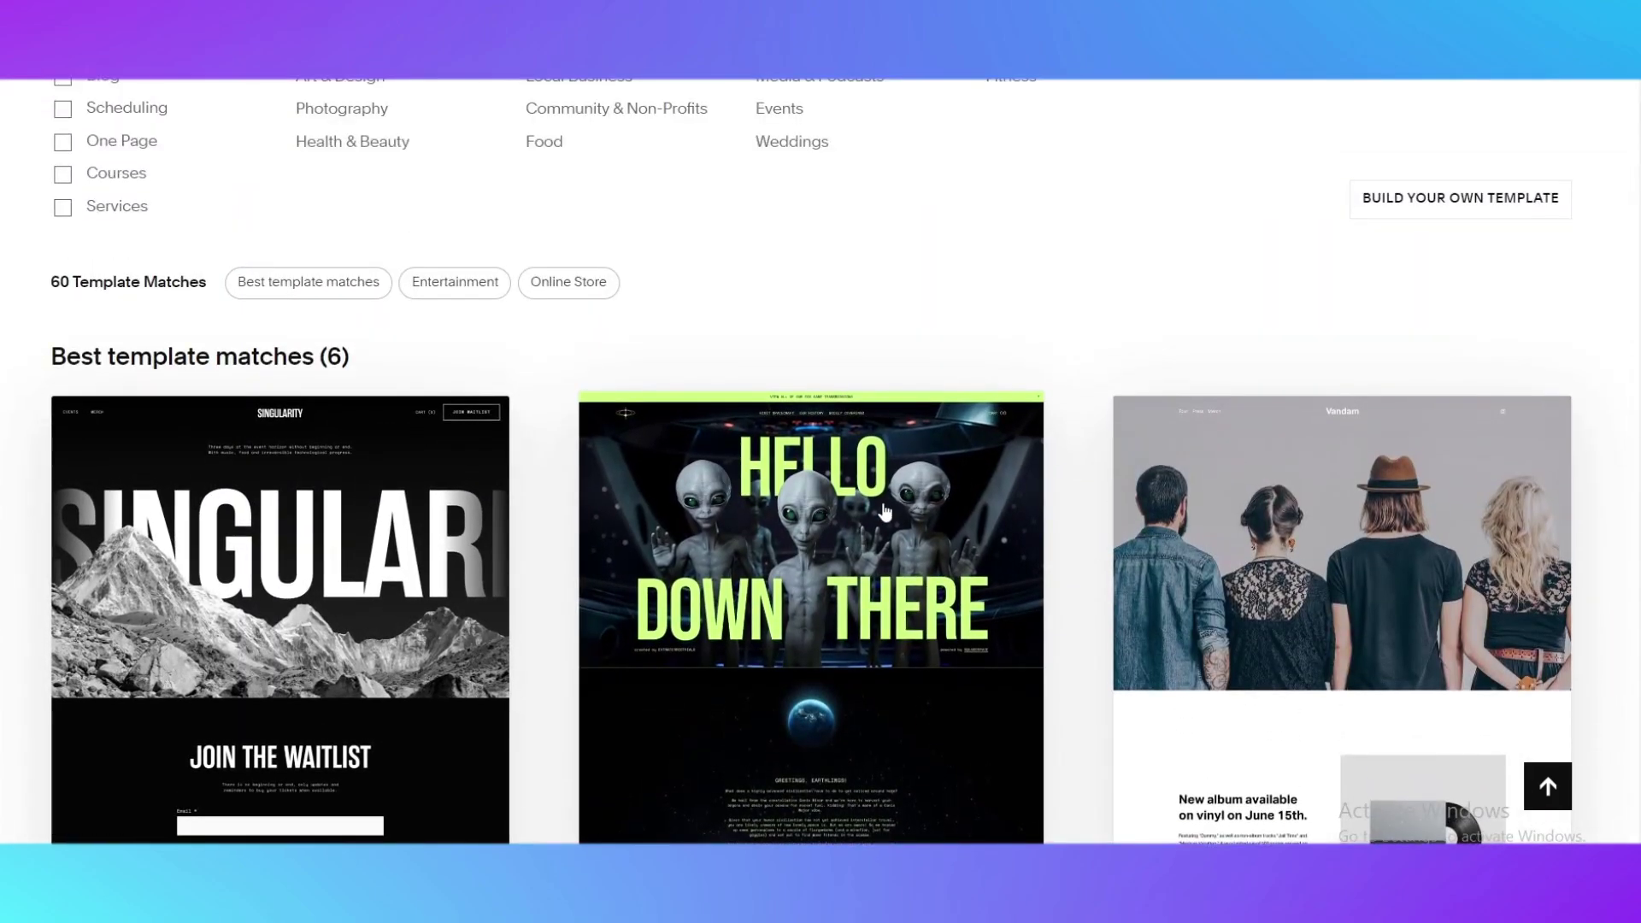
{"action": "scroll", "coordinate": [771, 511], "scroll_direction": "down", "scroll_amount": 1}
Step: Preview Hello Down There, try pink, beige and yellow palettes, restore lime-green, and start with this design
{"action": "left_click", "coordinate": [846, 498]}
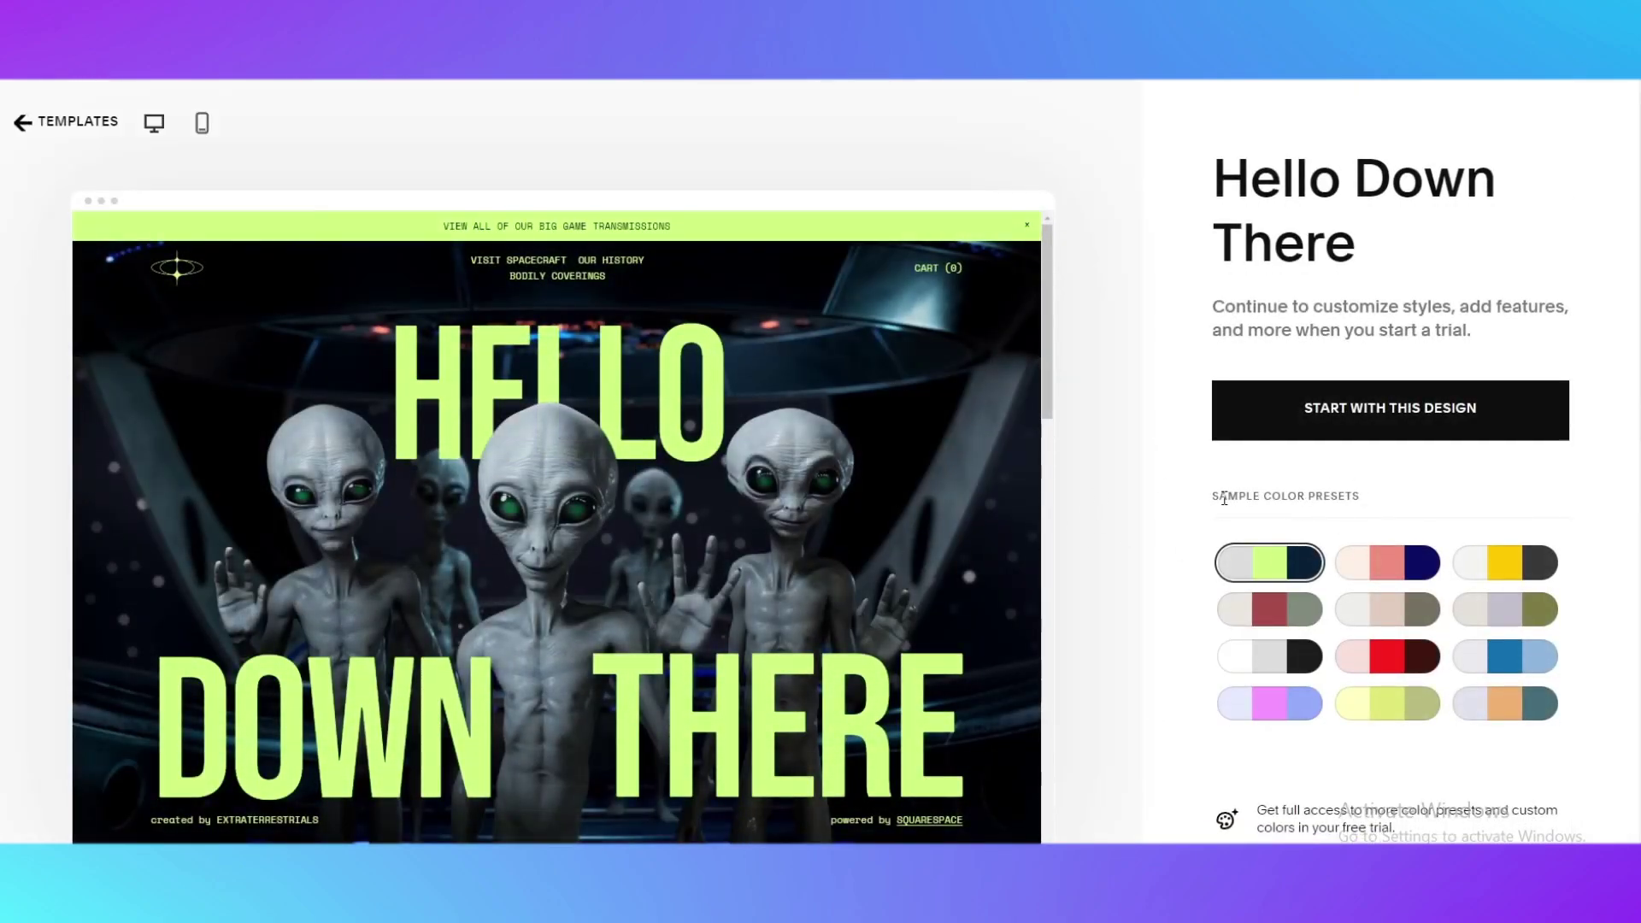
{"action": "left_click_drag", "start_coordinate": [1223, 498], "coordinate": [1381, 497]}
{"action": "scroll", "coordinate": [1045, 555], "scroll_direction": "down", "scroll_amount": 3}
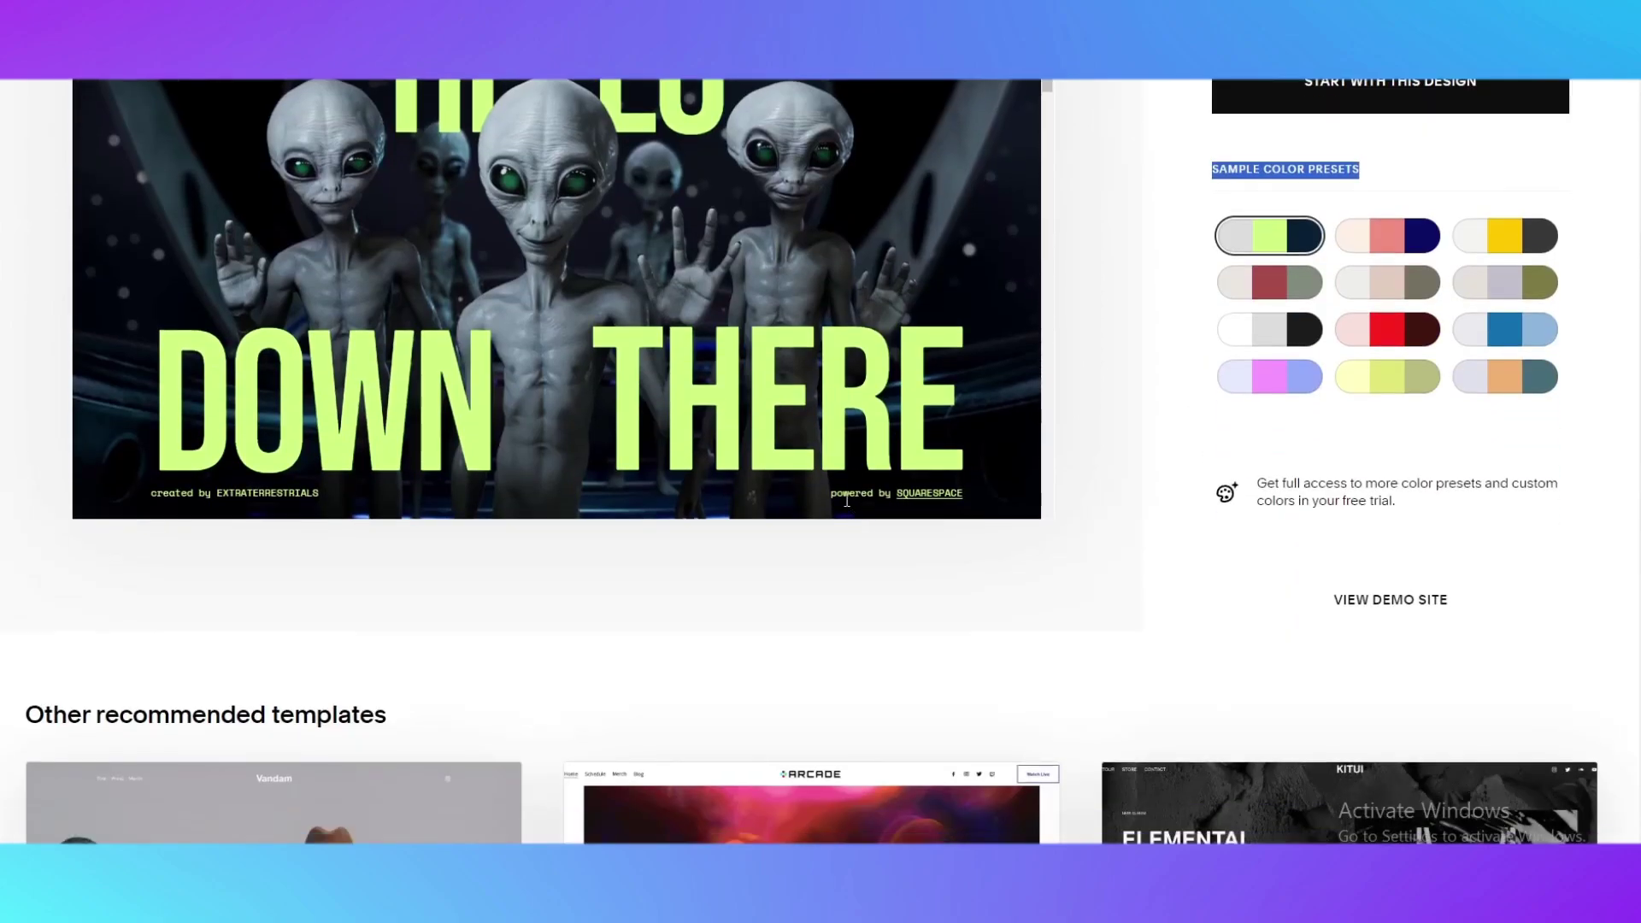
{"action": "scroll", "coordinate": [1045, 556], "scroll_direction": "up", "scroll_amount": 3}
{"action": "left_click", "coordinate": [1385, 562]}
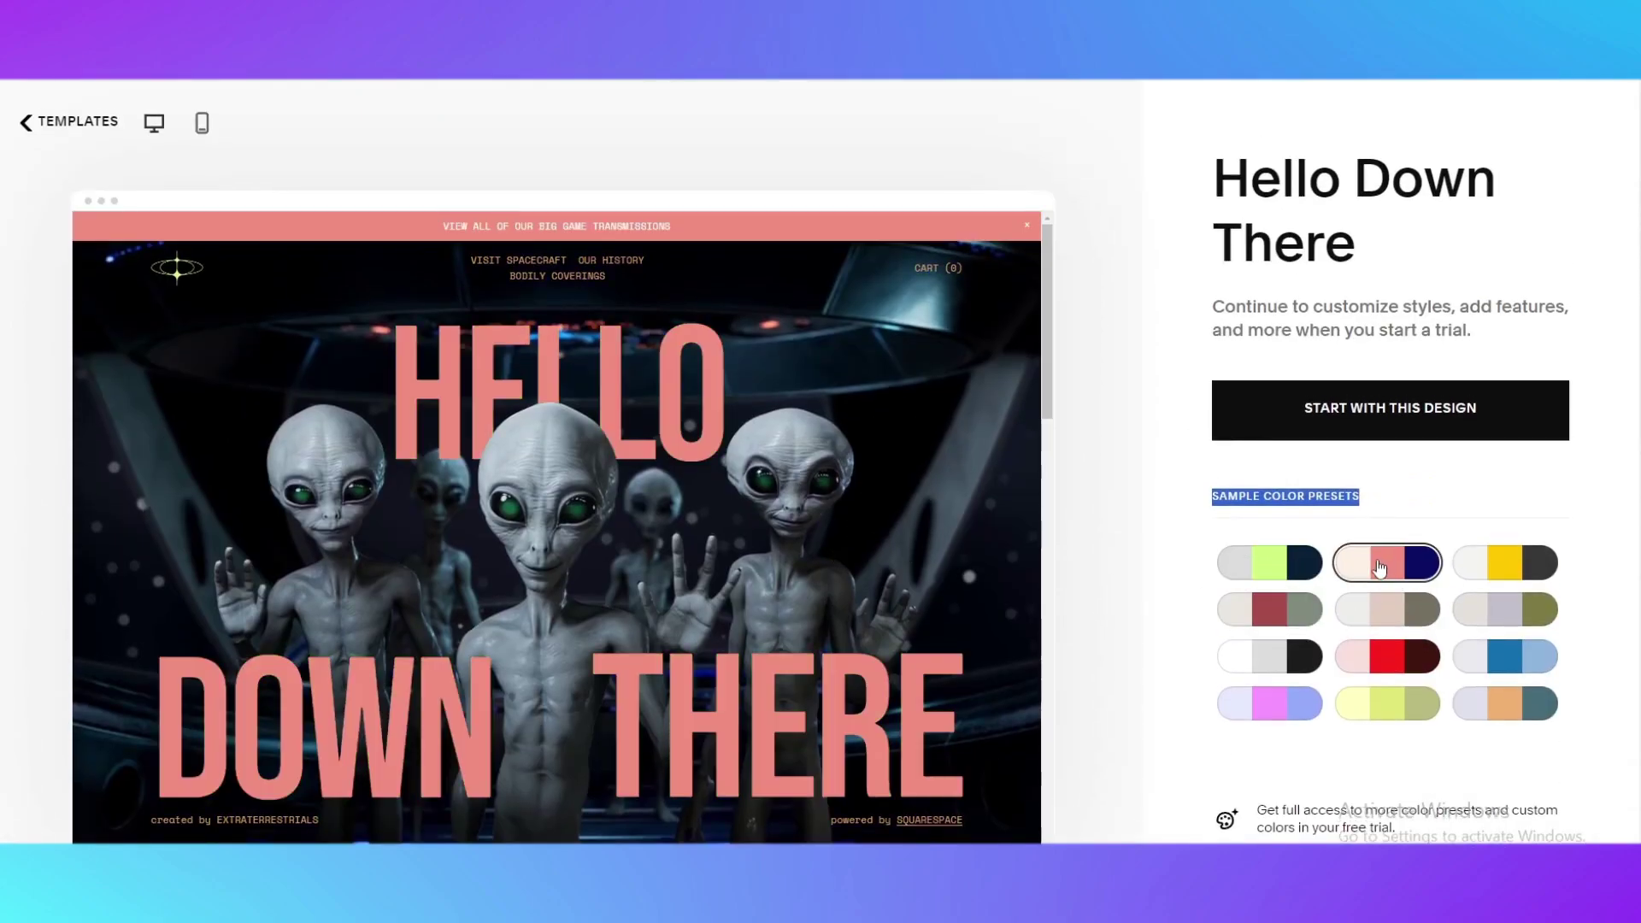
{"action": "left_click", "coordinate": [1393, 612]}
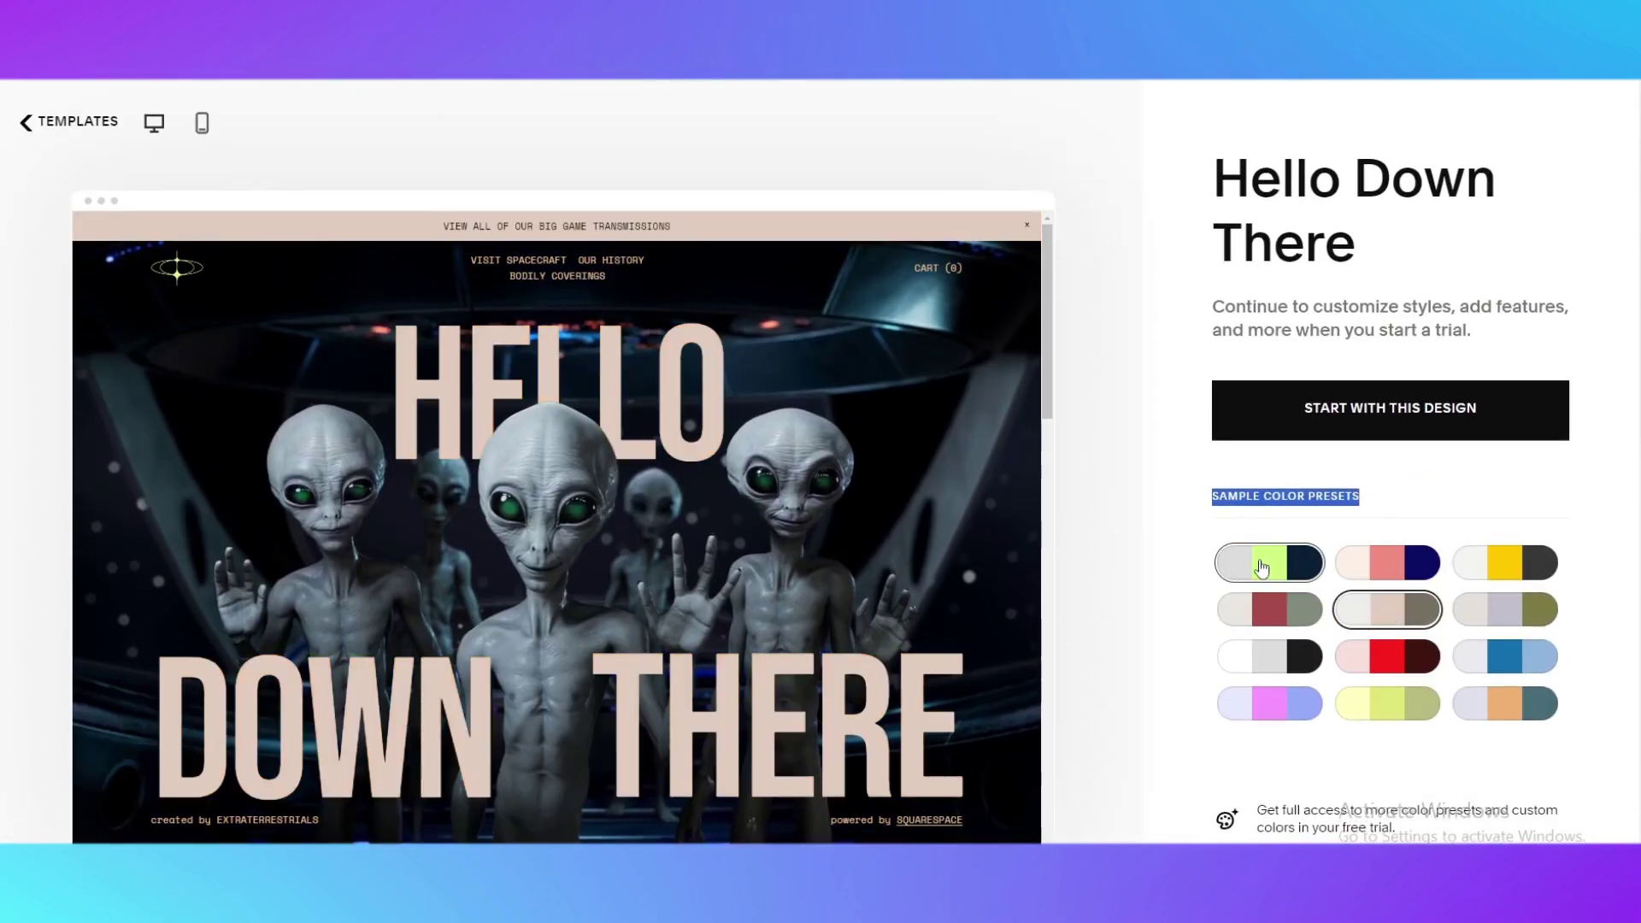
{"action": "left_click", "coordinate": [1495, 572]}
{"action": "left_click", "coordinate": [1218, 573]}
{"action": "scroll", "coordinate": [516, 526], "scroll_direction": "down", "scroll_amount": 2}
{"action": "scroll", "coordinate": [961, 591], "scroll_direction": "down", "scroll_amount": 3}
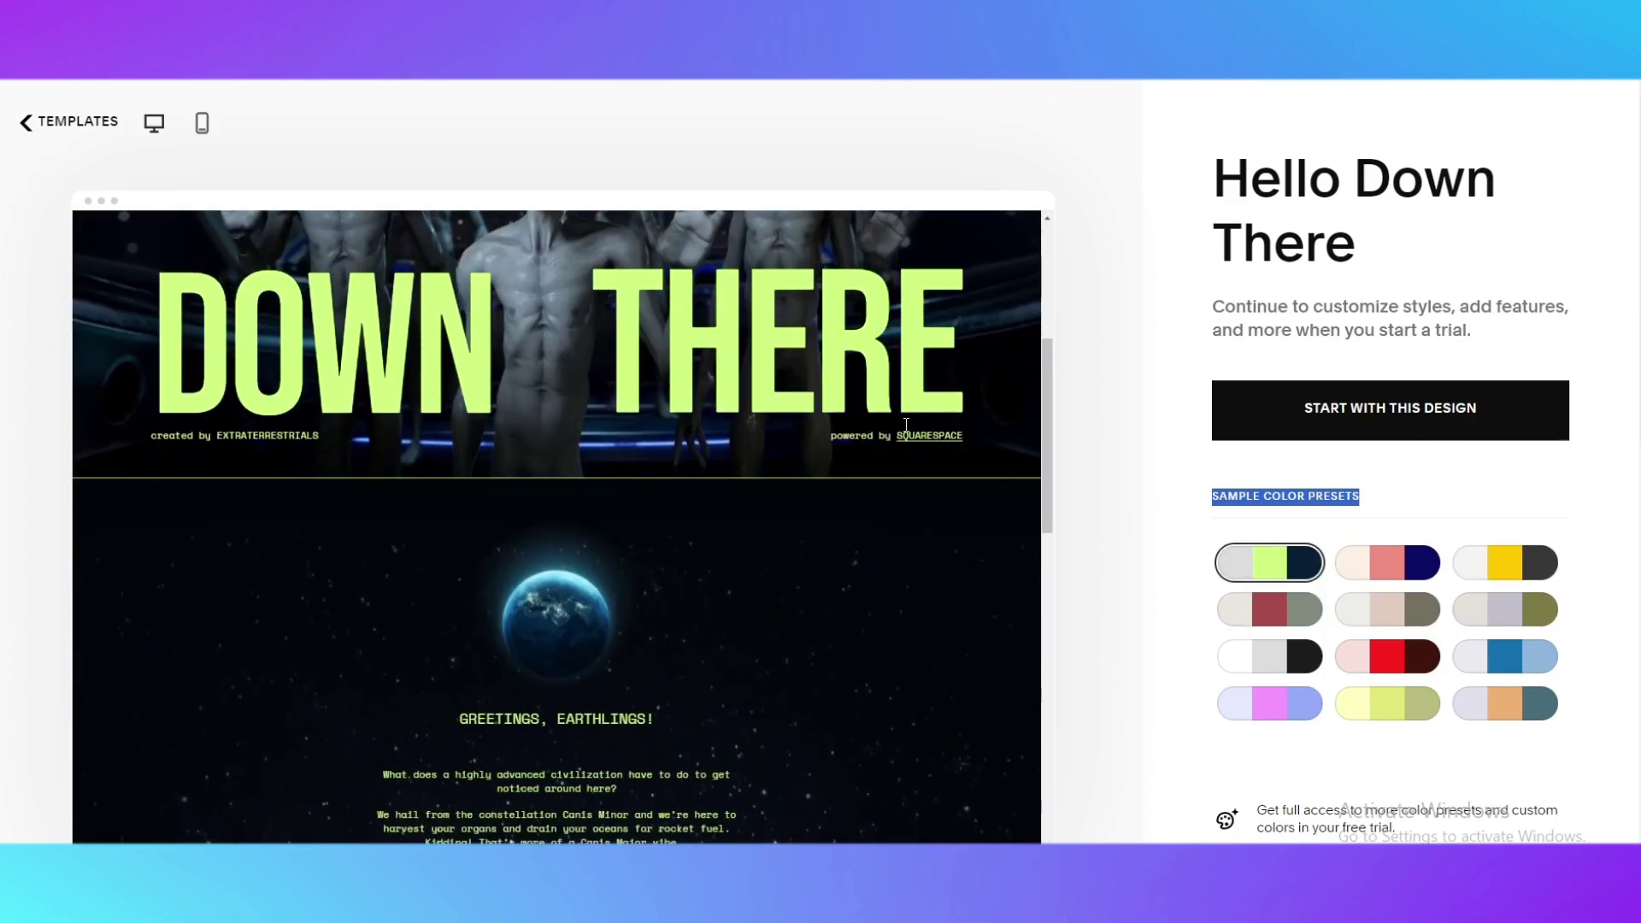
{"action": "left_click", "coordinate": [1328, 413]}
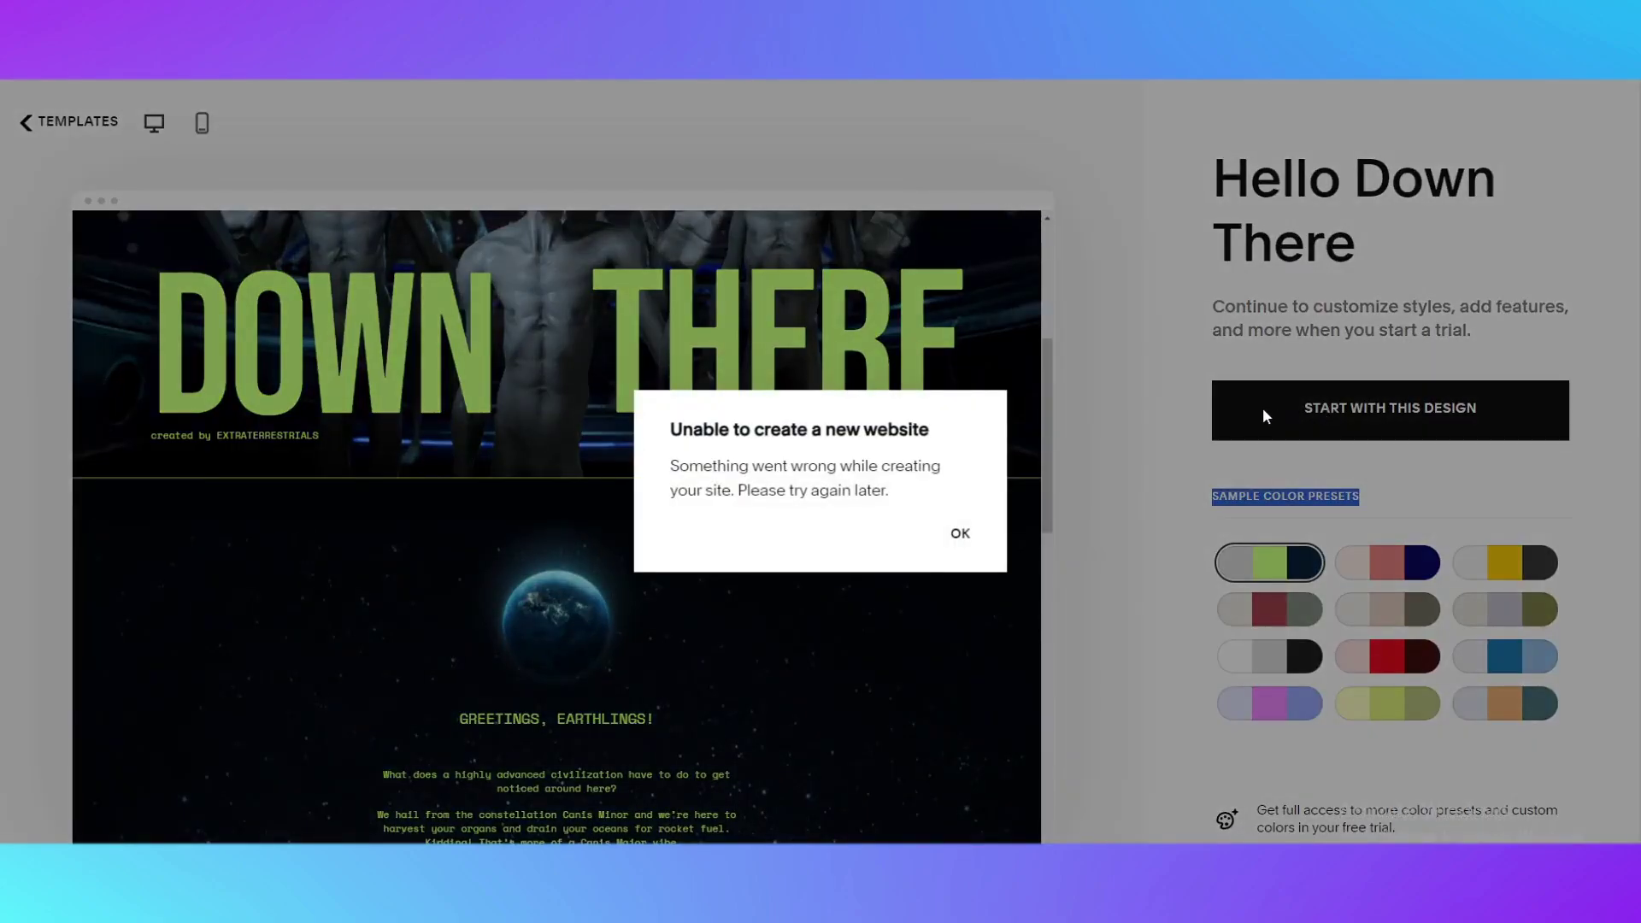
Step: Dismiss the creation error, retry, name the site Aliens and continue through the selling intro
{"action": "left_click", "coordinate": [959, 539]}
{"action": "left_click", "coordinate": [1384, 402]}
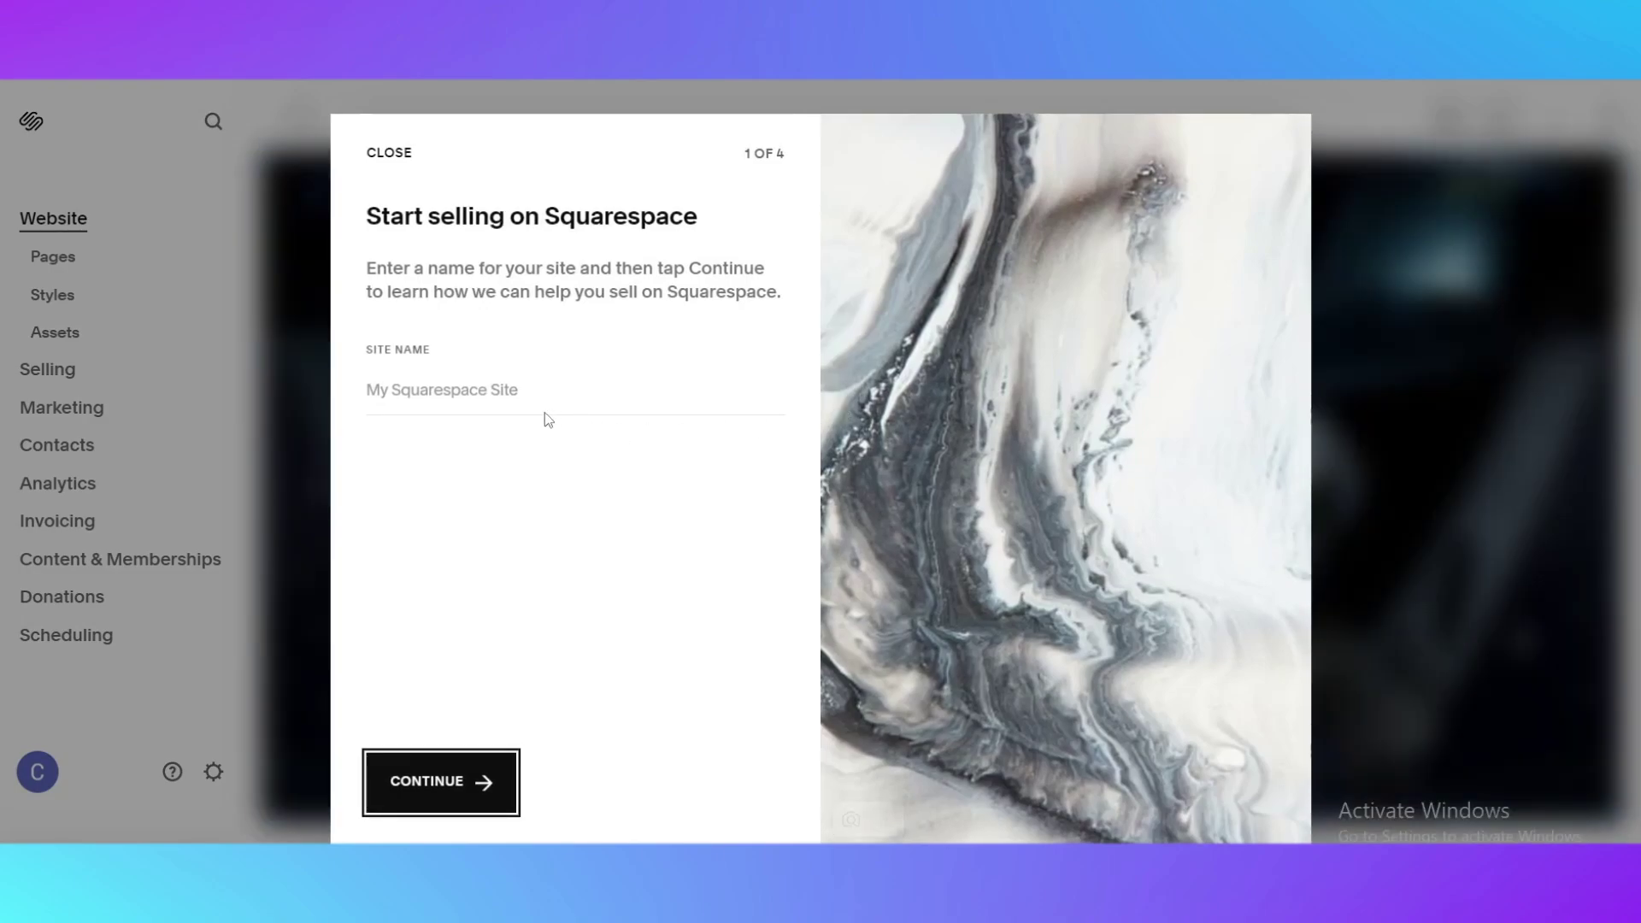
{"action": "left_click", "coordinate": [523, 390]}
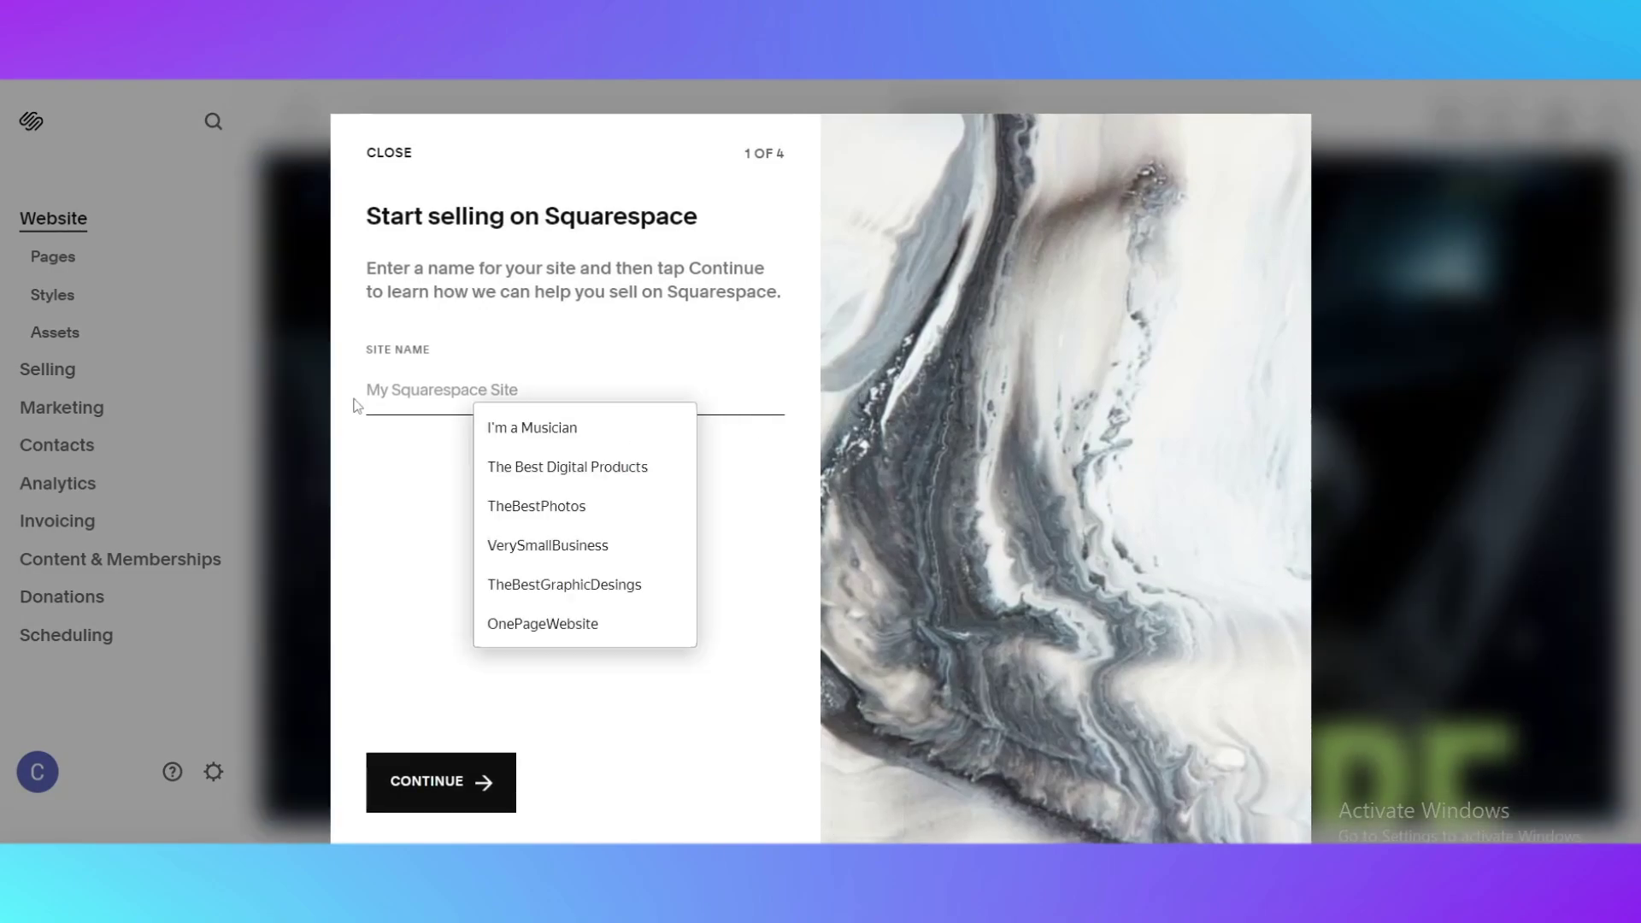
{"action": "left_click", "coordinate": [397, 396]}
{"action": "type", "text": "A"}
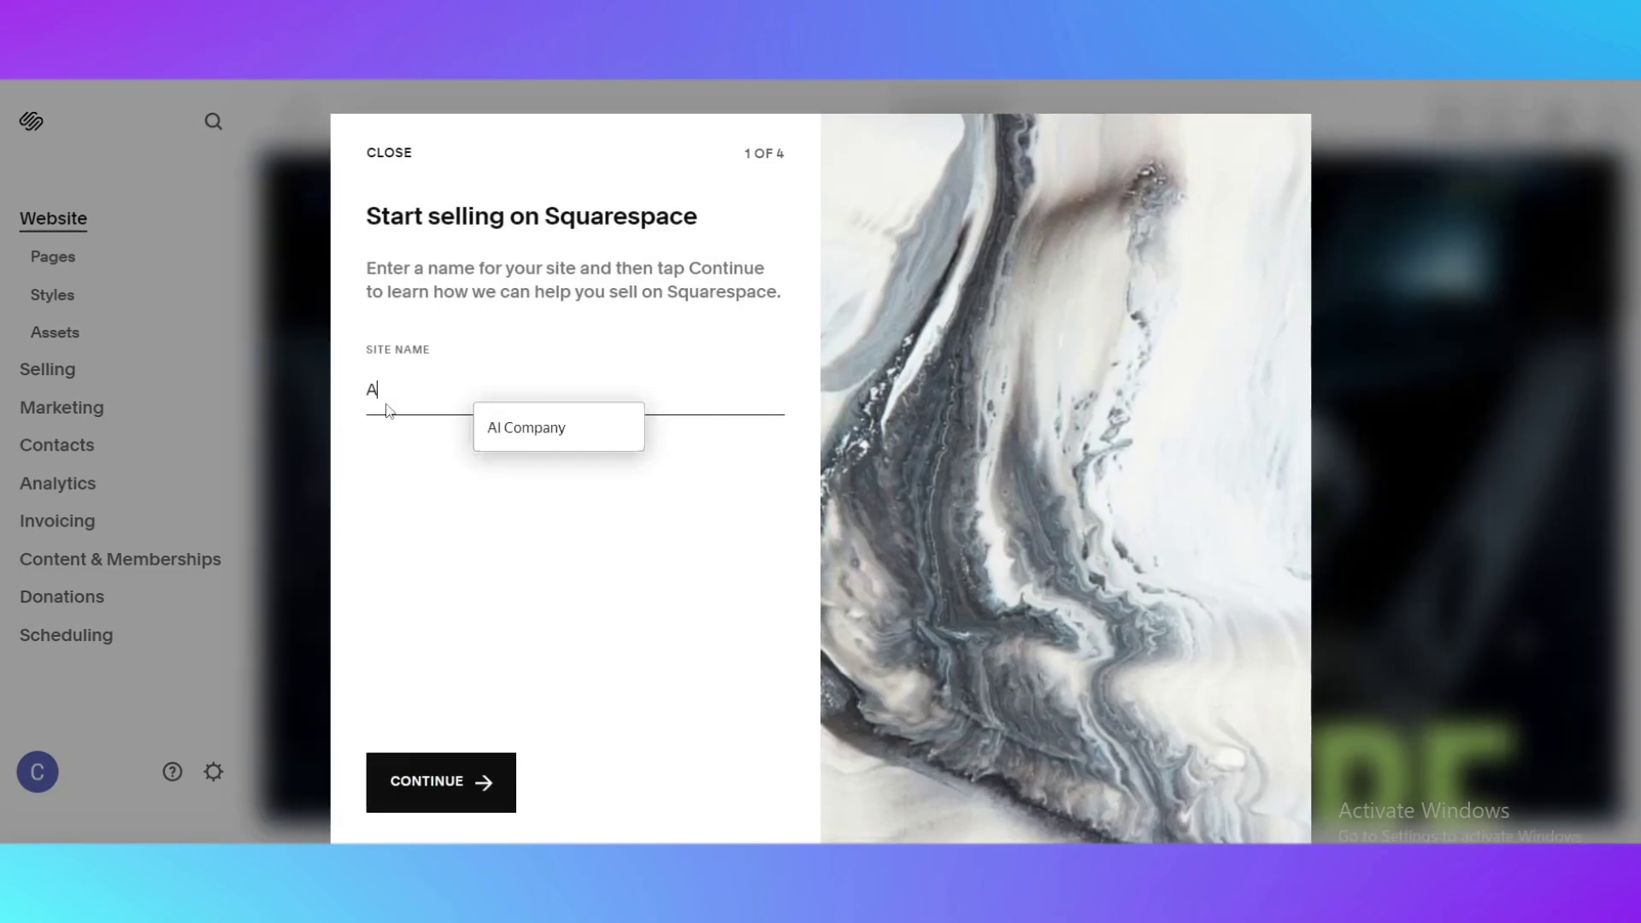
{"action": "type", "text": "lien"}
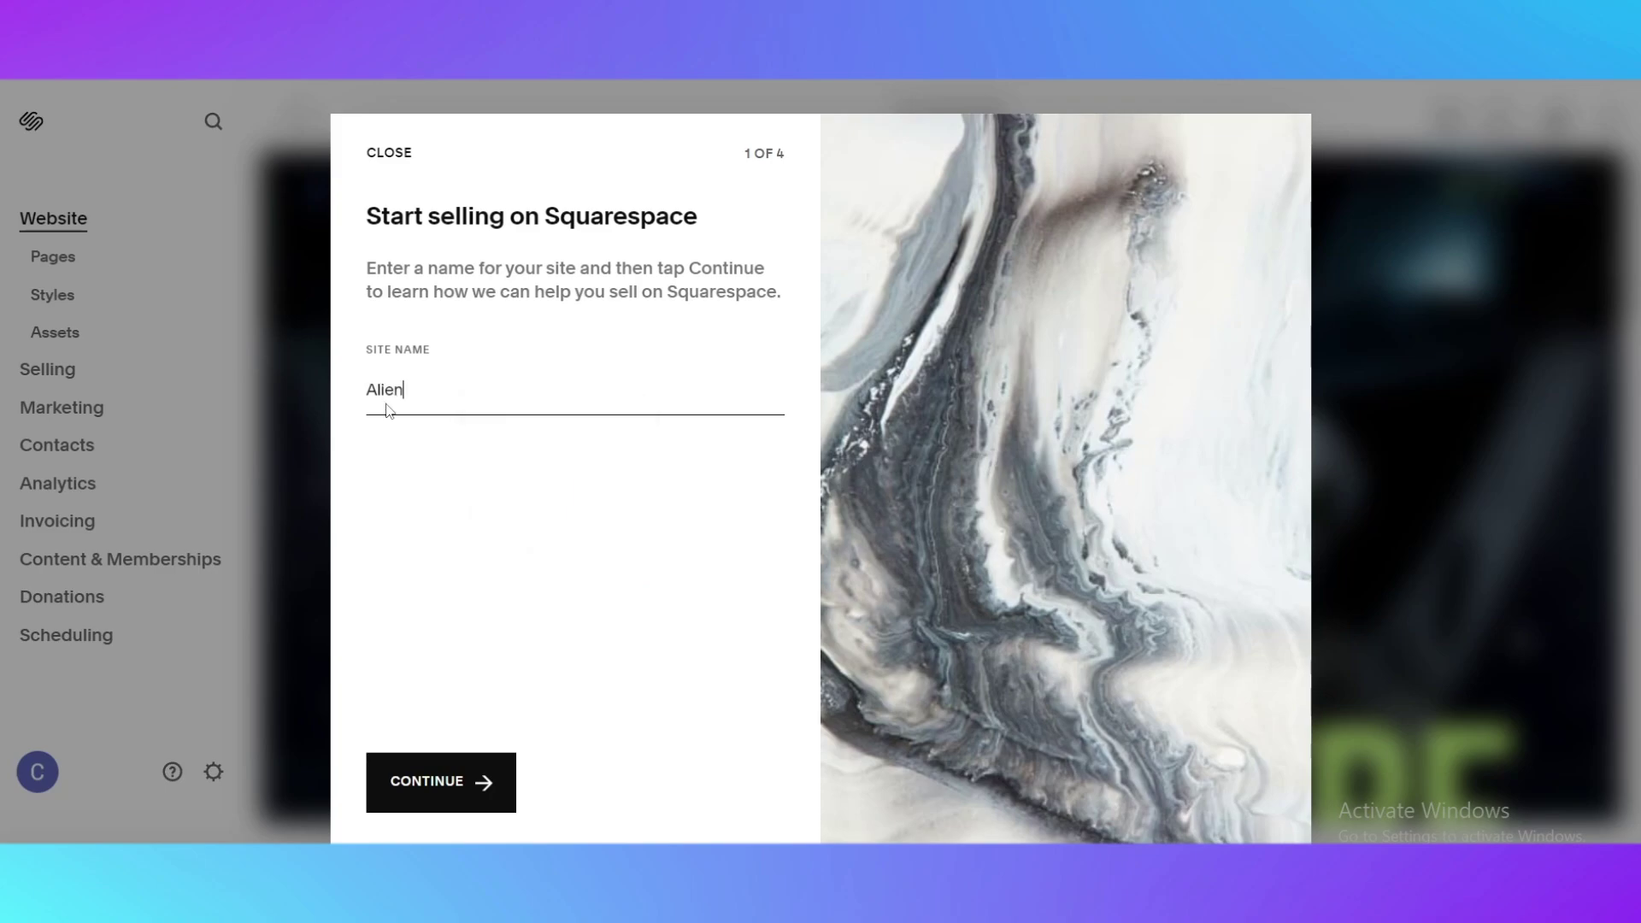
{"action": "type", "text": "s AI"}
{"action": "left_click", "coordinate": [458, 770]}
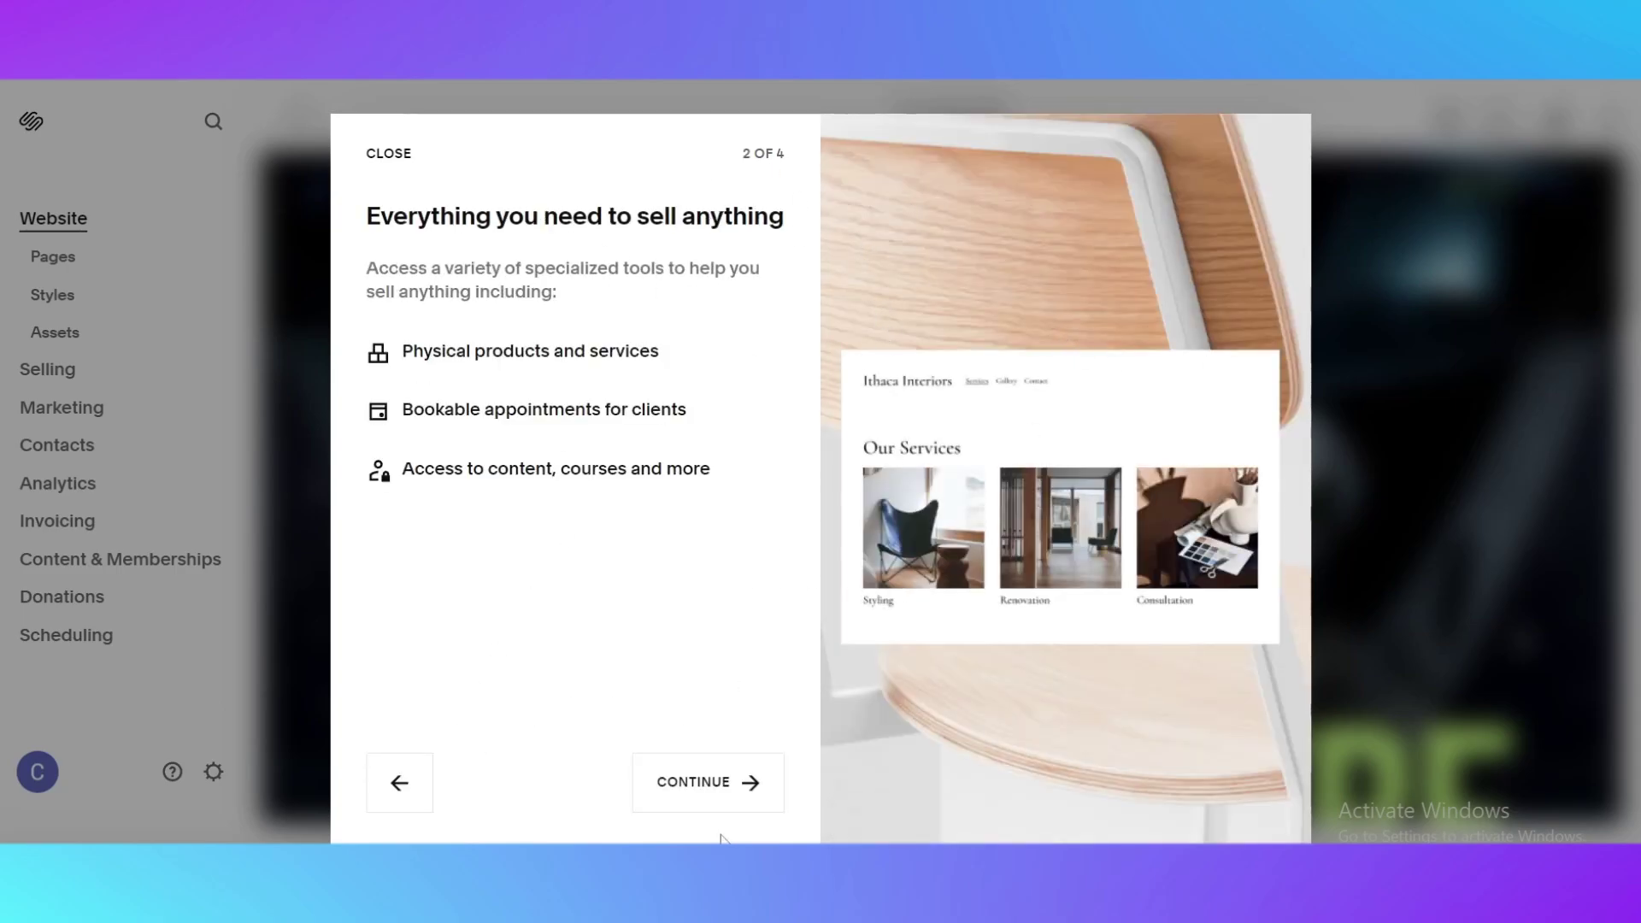
{"action": "left_click", "coordinate": [705, 784]}
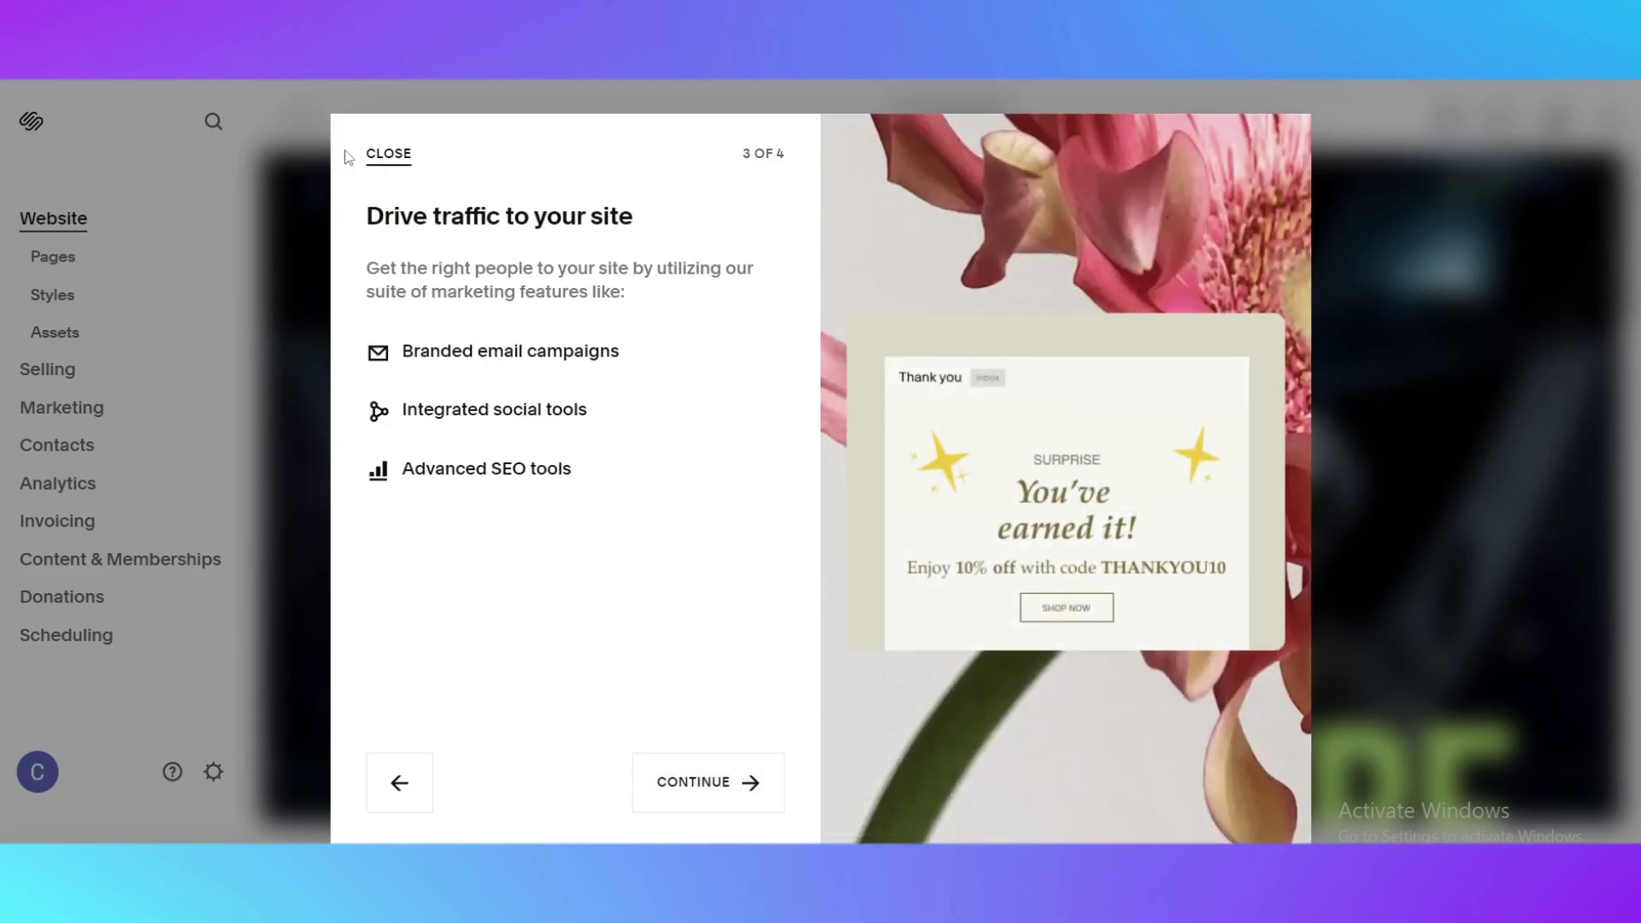
Step: Dismiss the intro and Invoicing popup, edit the page and delete the centre alien image
{"action": "left_click", "coordinate": [389, 153]}
{"action": "scroll", "coordinate": [1123, 411], "scroll_direction": "down", "scroll_amount": 5}
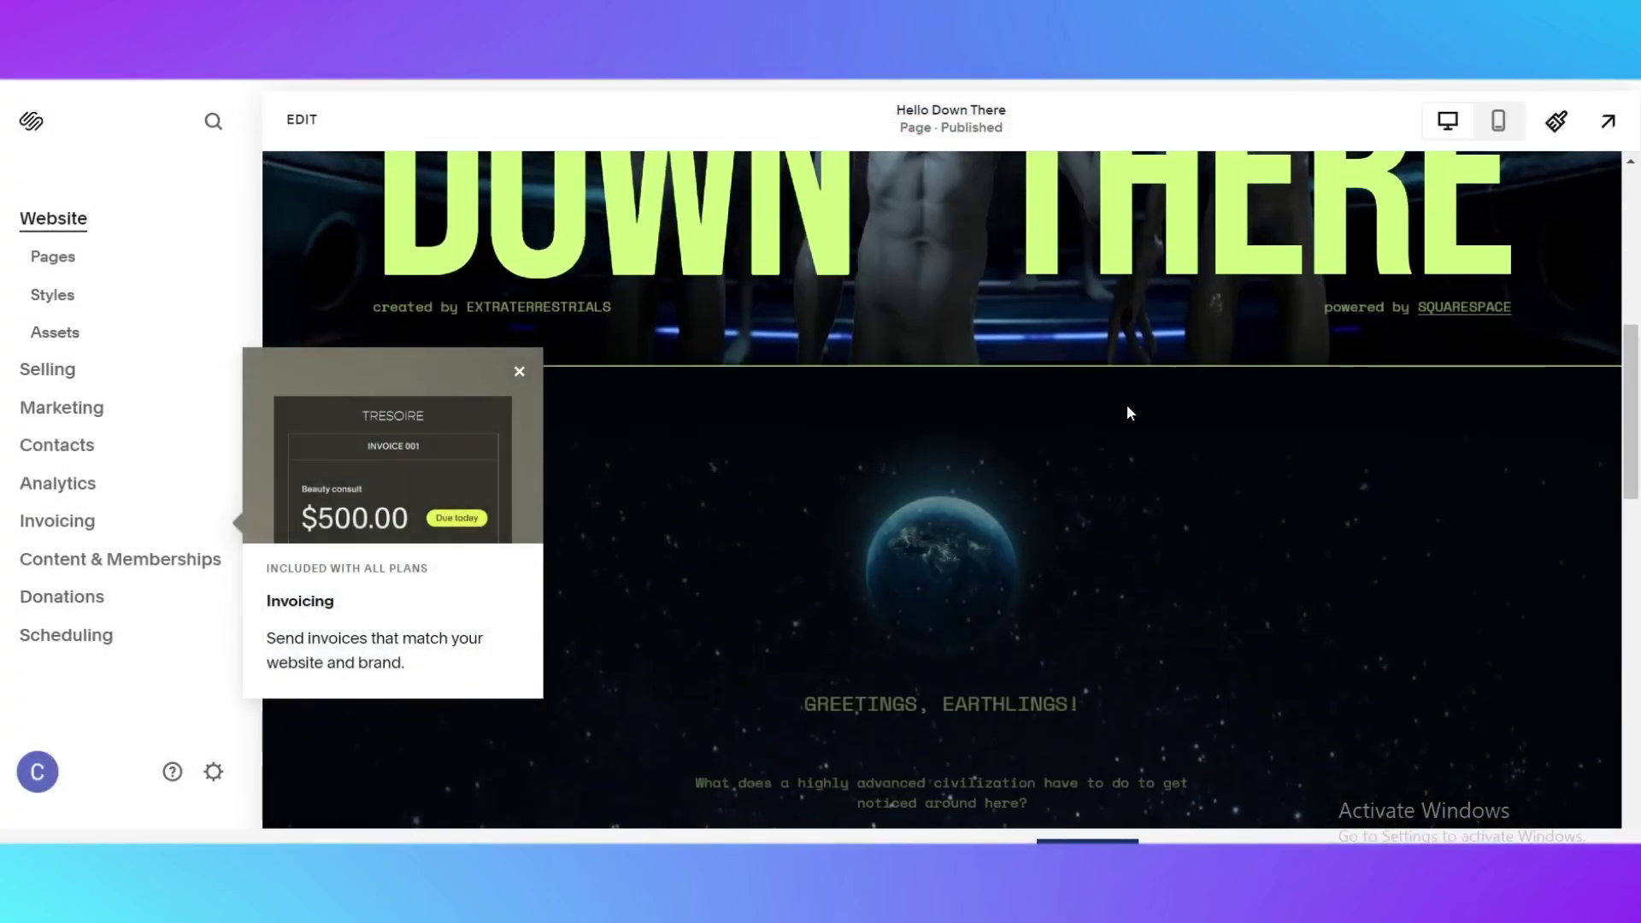
{"action": "left_click", "coordinate": [520, 370]}
{"action": "scroll", "coordinate": [1053, 420], "scroll_direction": "down", "scroll_amount": 10}
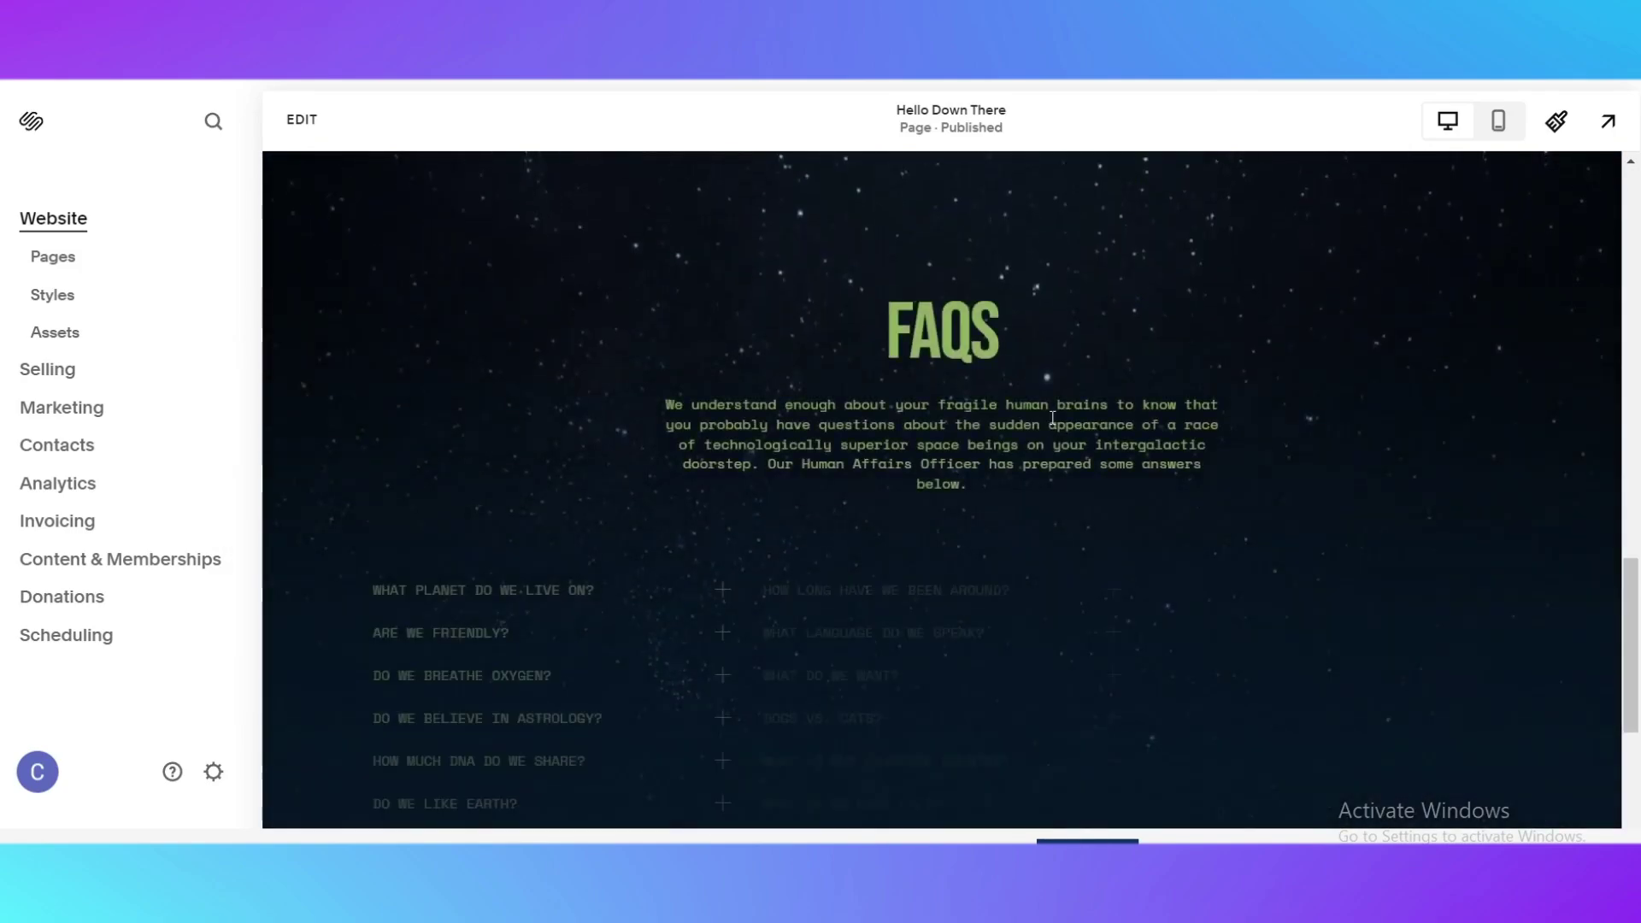
{"action": "scroll", "coordinate": [1053, 417], "scroll_direction": "down", "scroll_amount": 3}
{"action": "scroll", "coordinate": [1052, 424], "scroll_direction": "up", "scroll_amount": 5}
{"action": "scroll", "coordinate": [1101, 453], "scroll_direction": "up", "scroll_amount": 5}
{"action": "scroll", "coordinate": [924, 437], "scroll_direction": "up", "scroll_amount": 3}
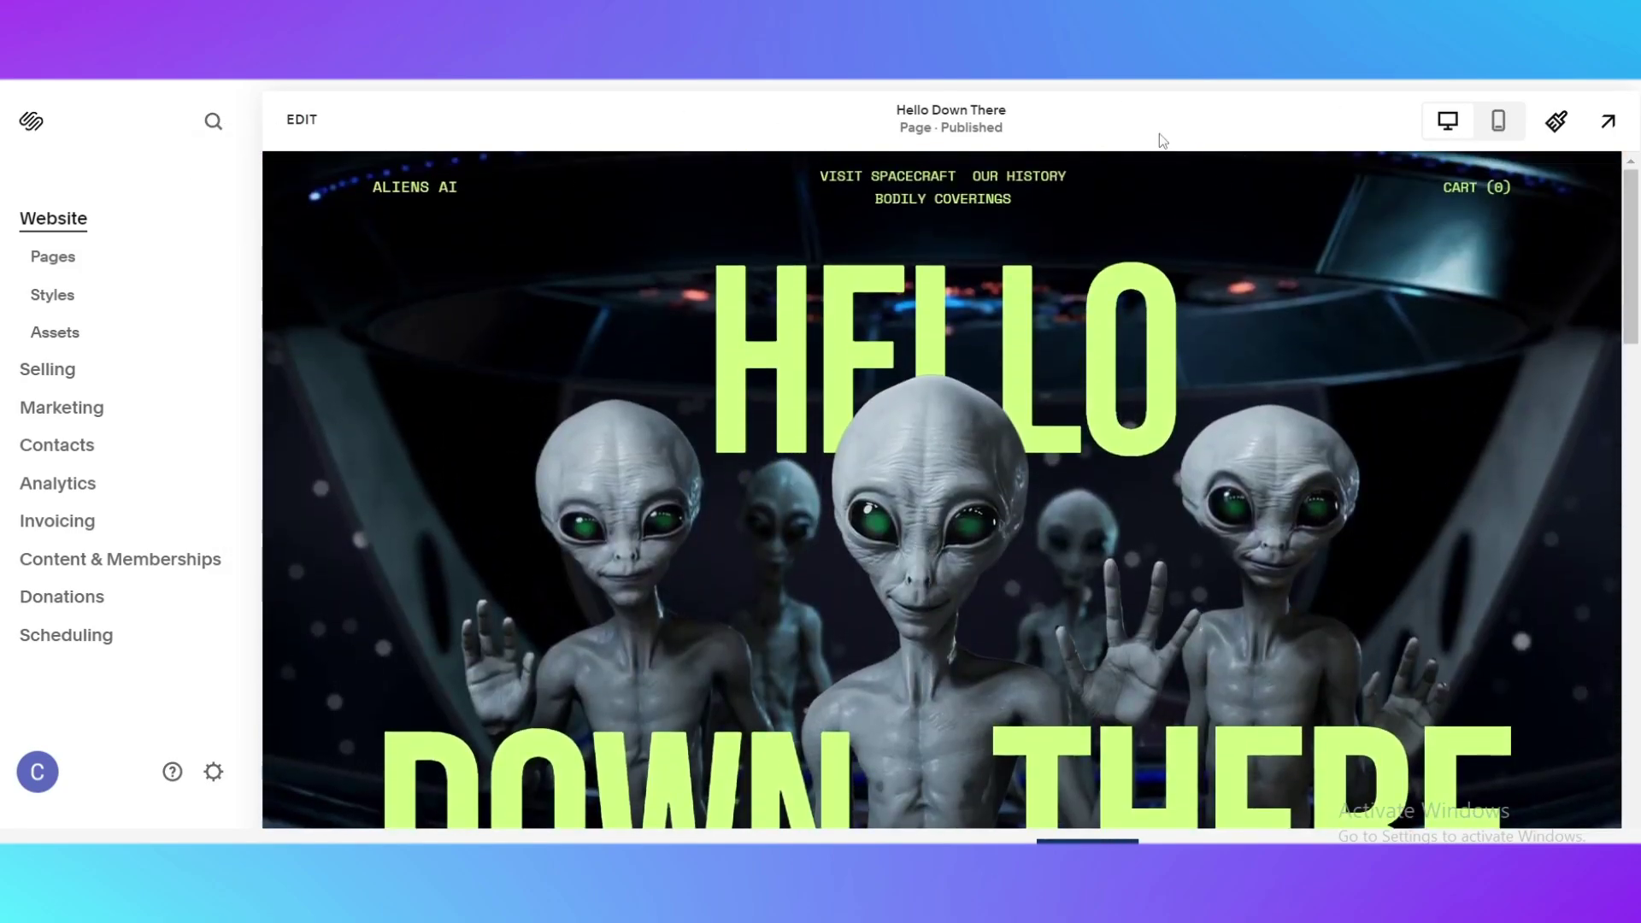
{"action": "left_click", "coordinate": [311, 124]}
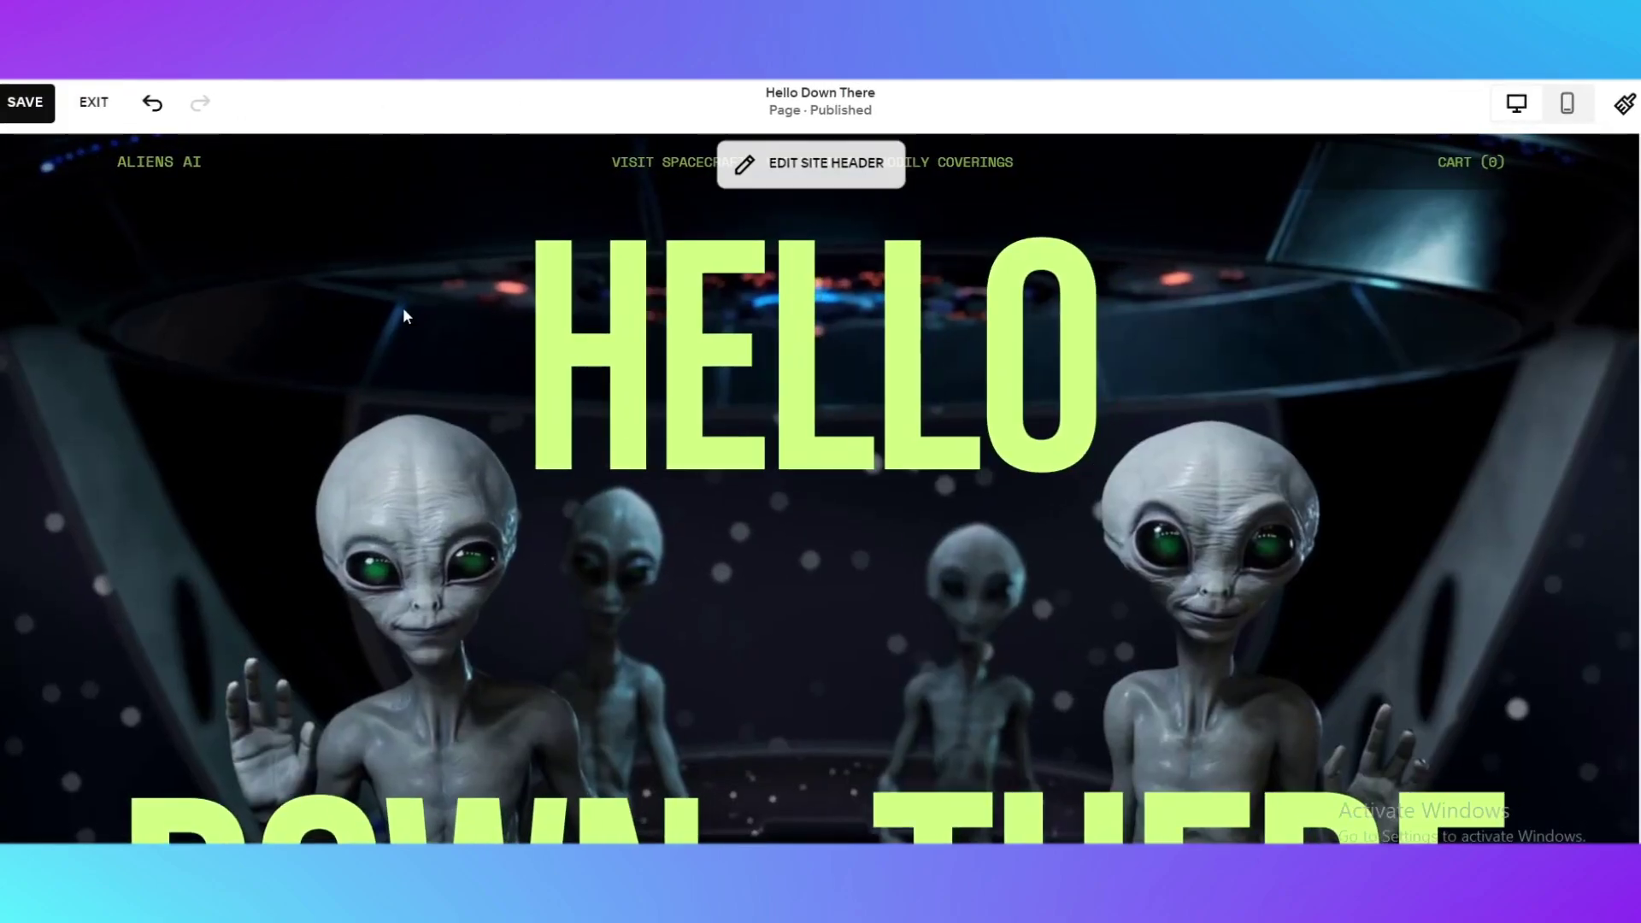
{"action": "scroll", "coordinate": [390, 332], "scroll_direction": "down", "scroll_amount": 3}
{"action": "scroll", "coordinate": [265, 392], "scroll_direction": "down", "scroll_amount": 3}
{"action": "scroll", "coordinate": [829, 651], "scroll_direction": "up", "scroll_amount": 3}
{"action": "scroll", "coordinate": [830, 650], "scroll_direction": "up", "scroll_amount": 3}
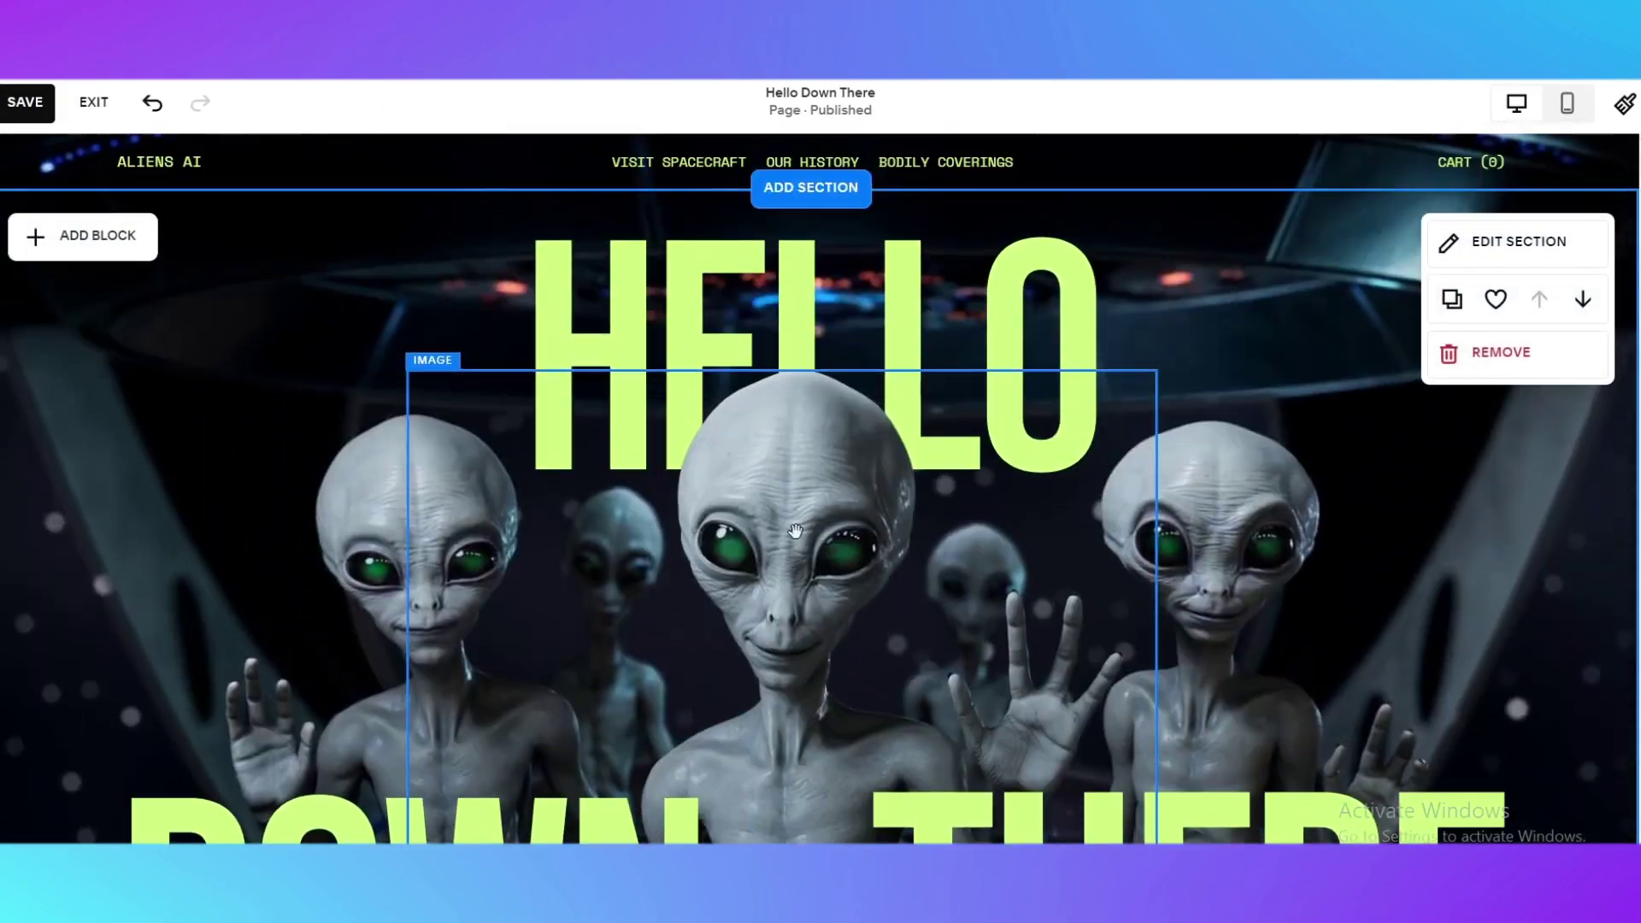
{"action": "scroll", "coordinate": [787, 568], "scroll_direction": "down", "scroll_amount": 5}
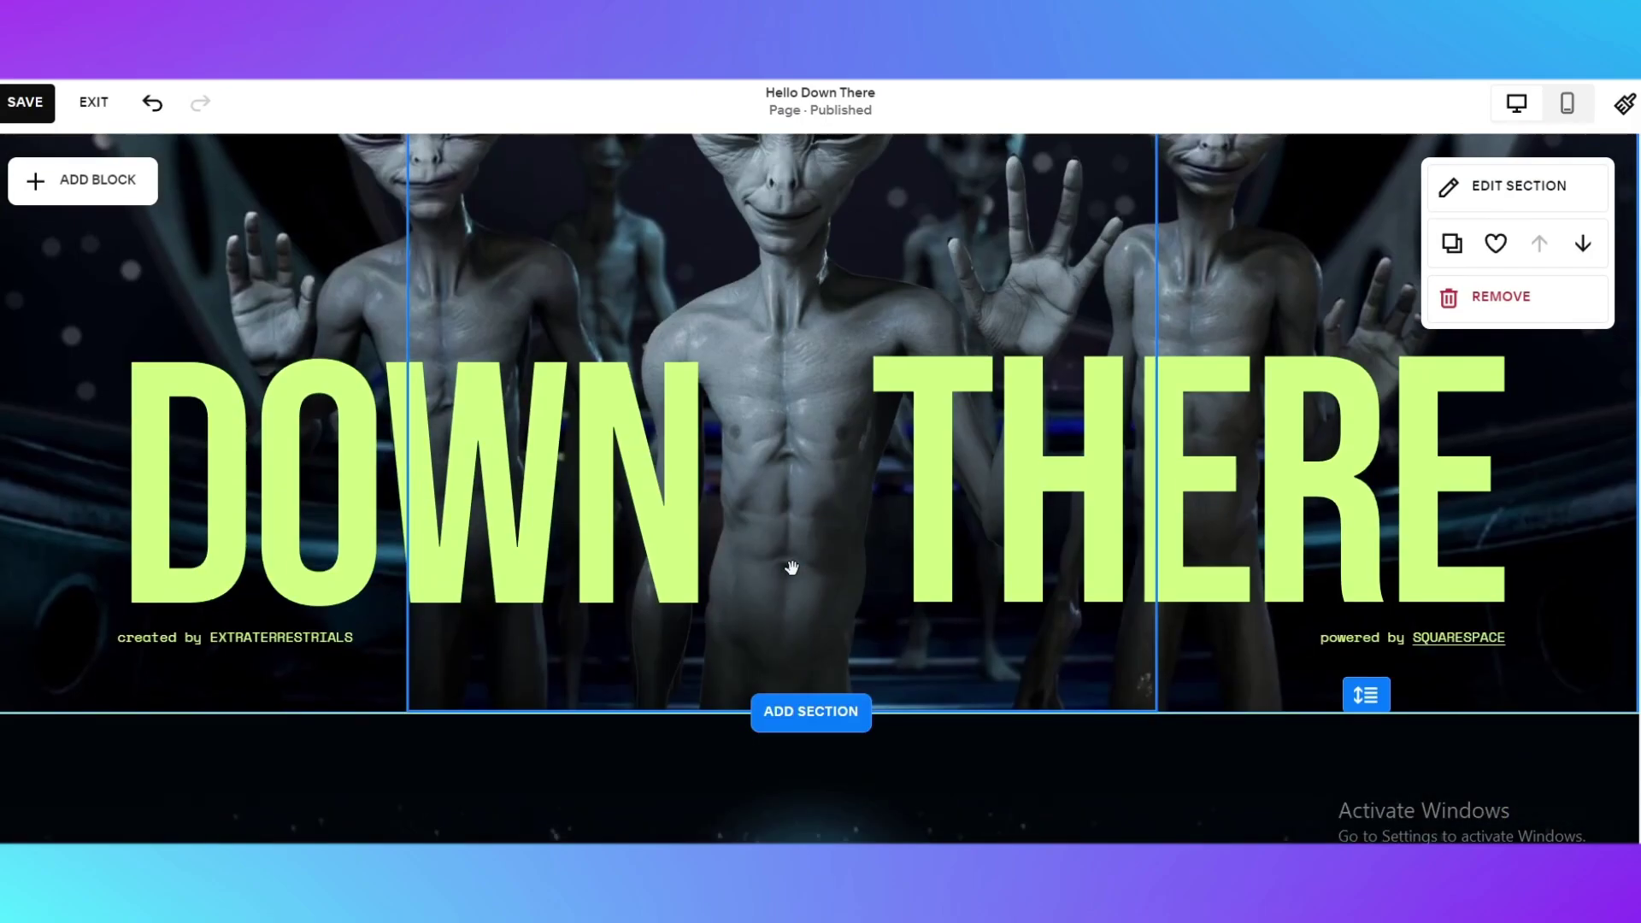
{"action": "scroll", "coordinate": [777, 549], "scroll_direction": "up", "scroll_amount": 2}
{"action": "left_click", "coordinate": [777, 549]}
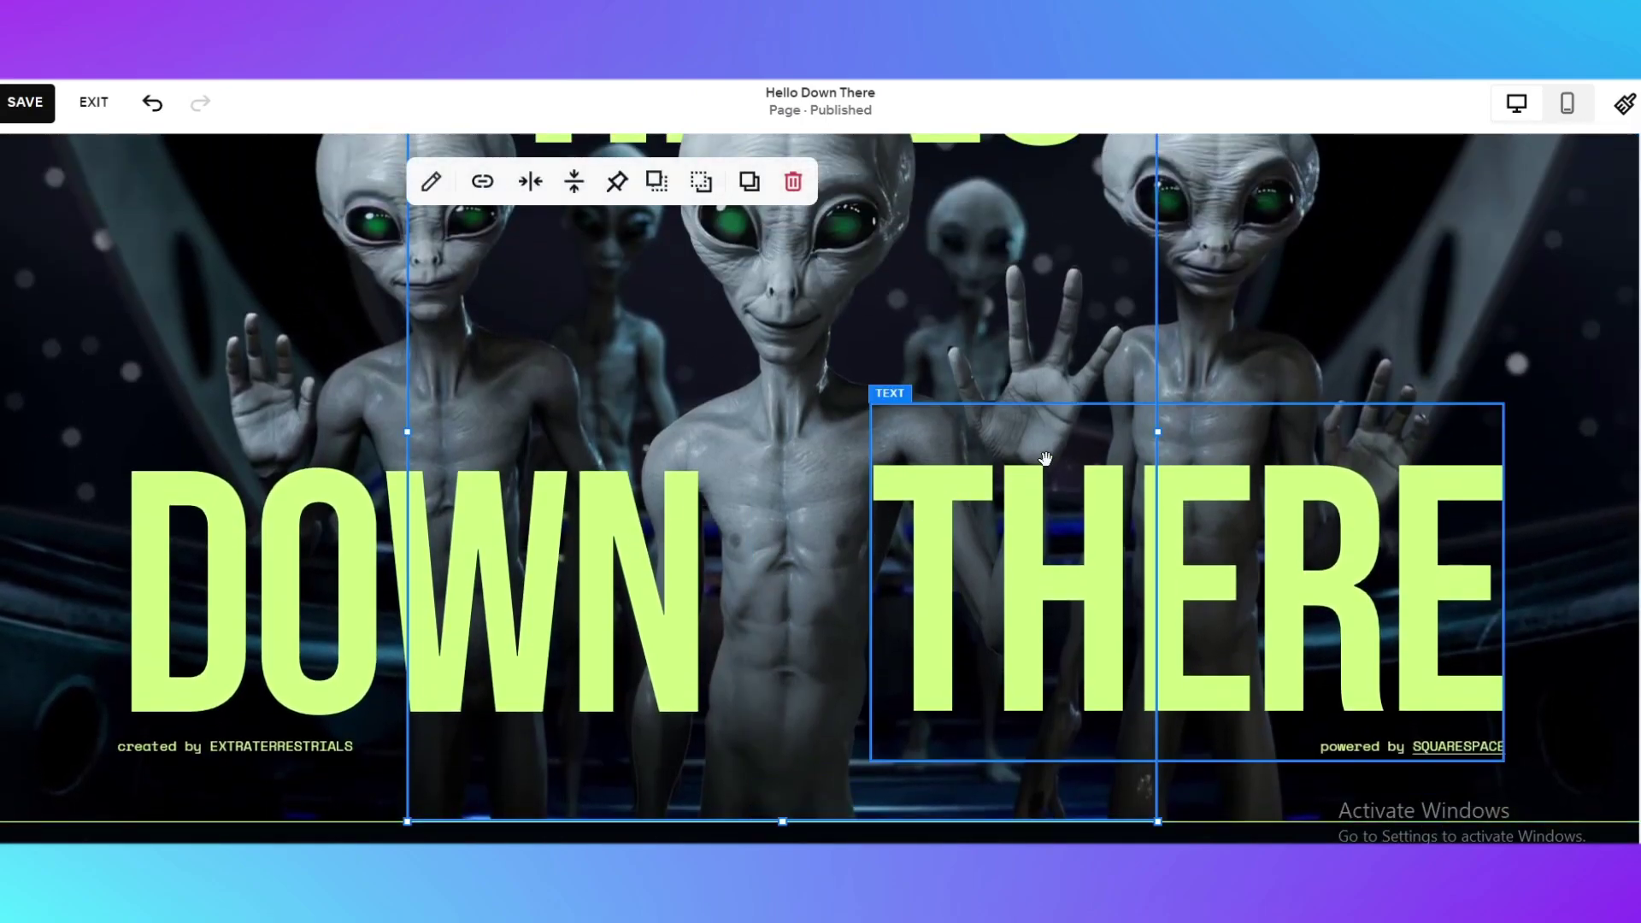
{"action": "scroll", "coordinate": [1051, 456], "scroll_direction": "down", "scroll_amount": 1}
{"action": "scroll", "coordinate": [898, 347], "scroll_direction": "up", "scroll_amount": 3}
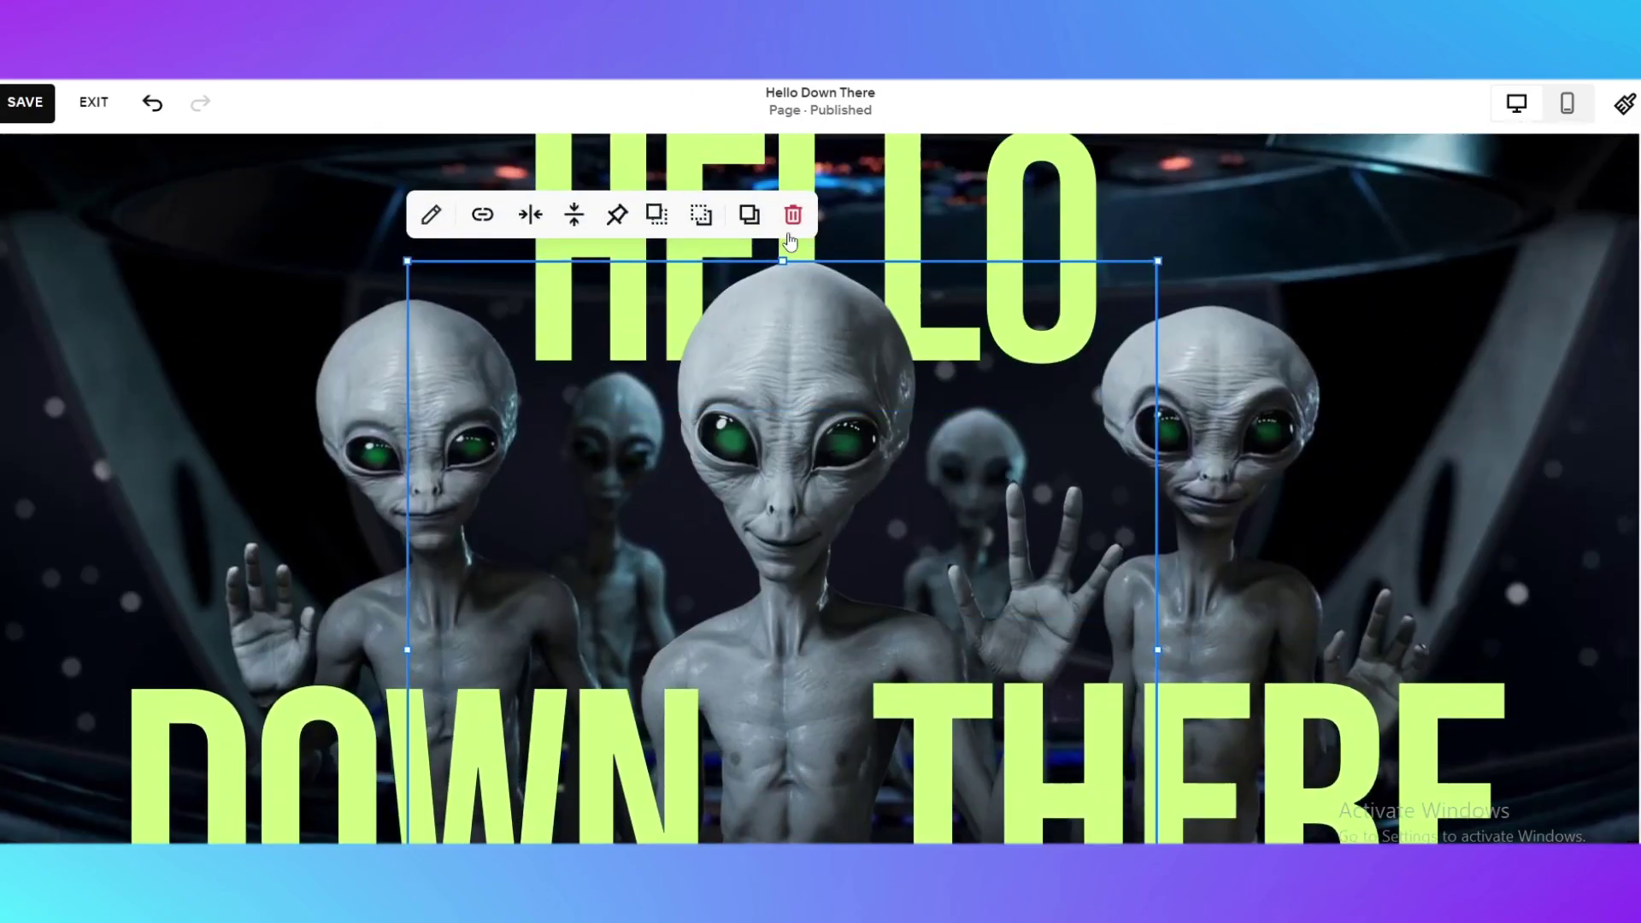
{"action": "left_click", "coordinate": [792, 217]}
{"action": "scroll", "coordinate": [1149, 450], "scroll_direction": "up", "scroll_amount": 2}
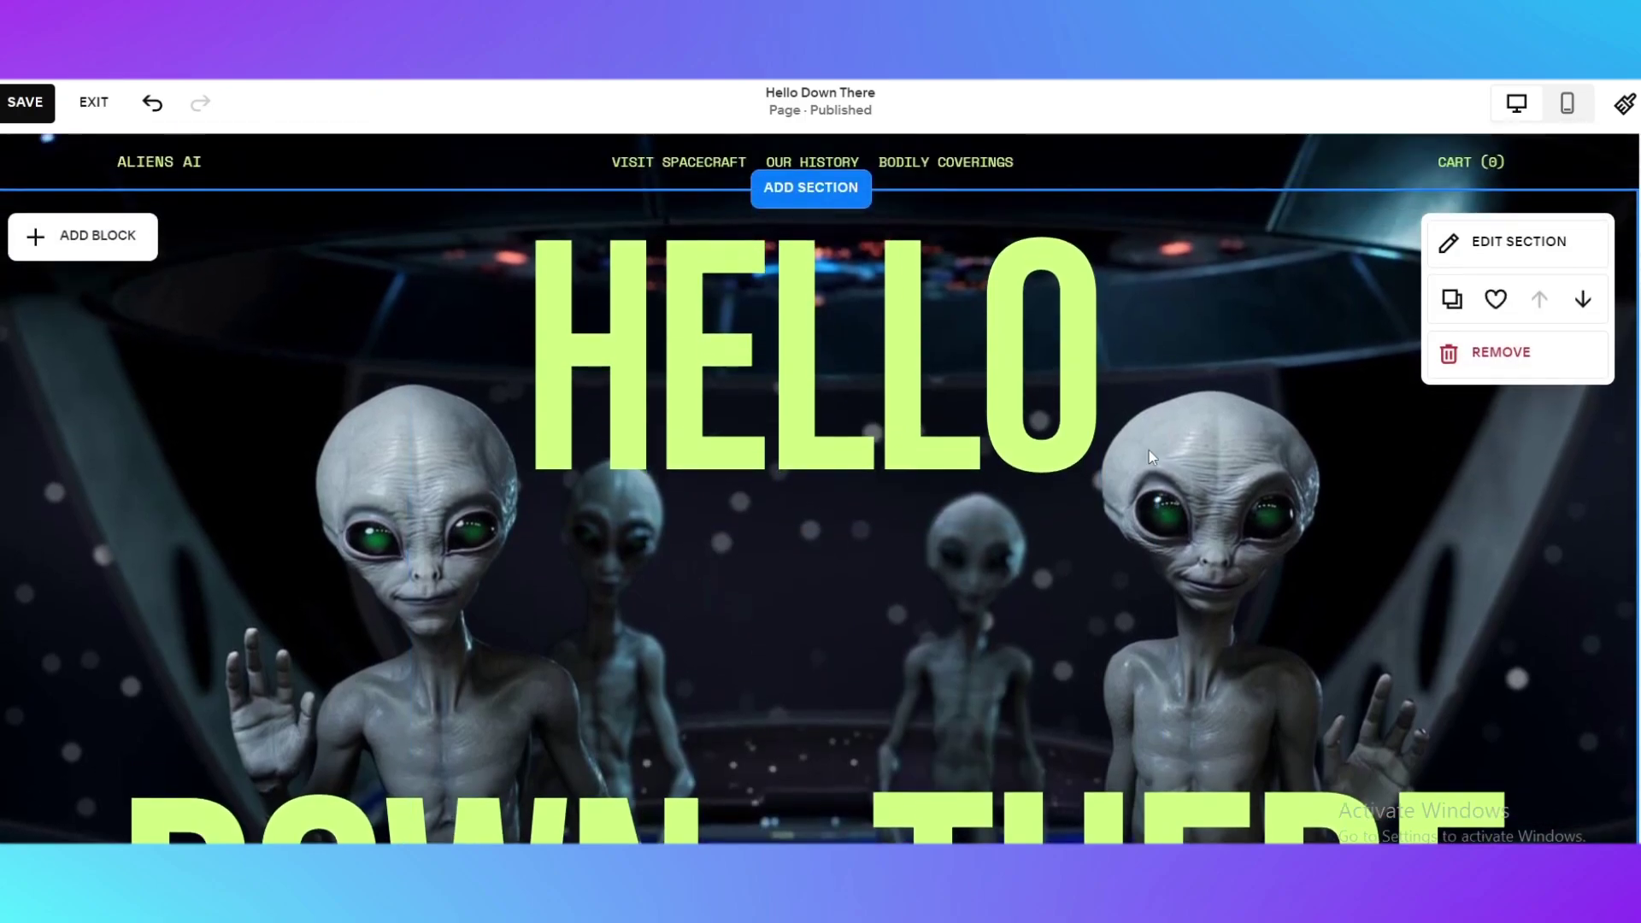
{"action": "scroll", "coordinate": [1210, 508], "scroll_direction": "down", "scroll_amount": 3}
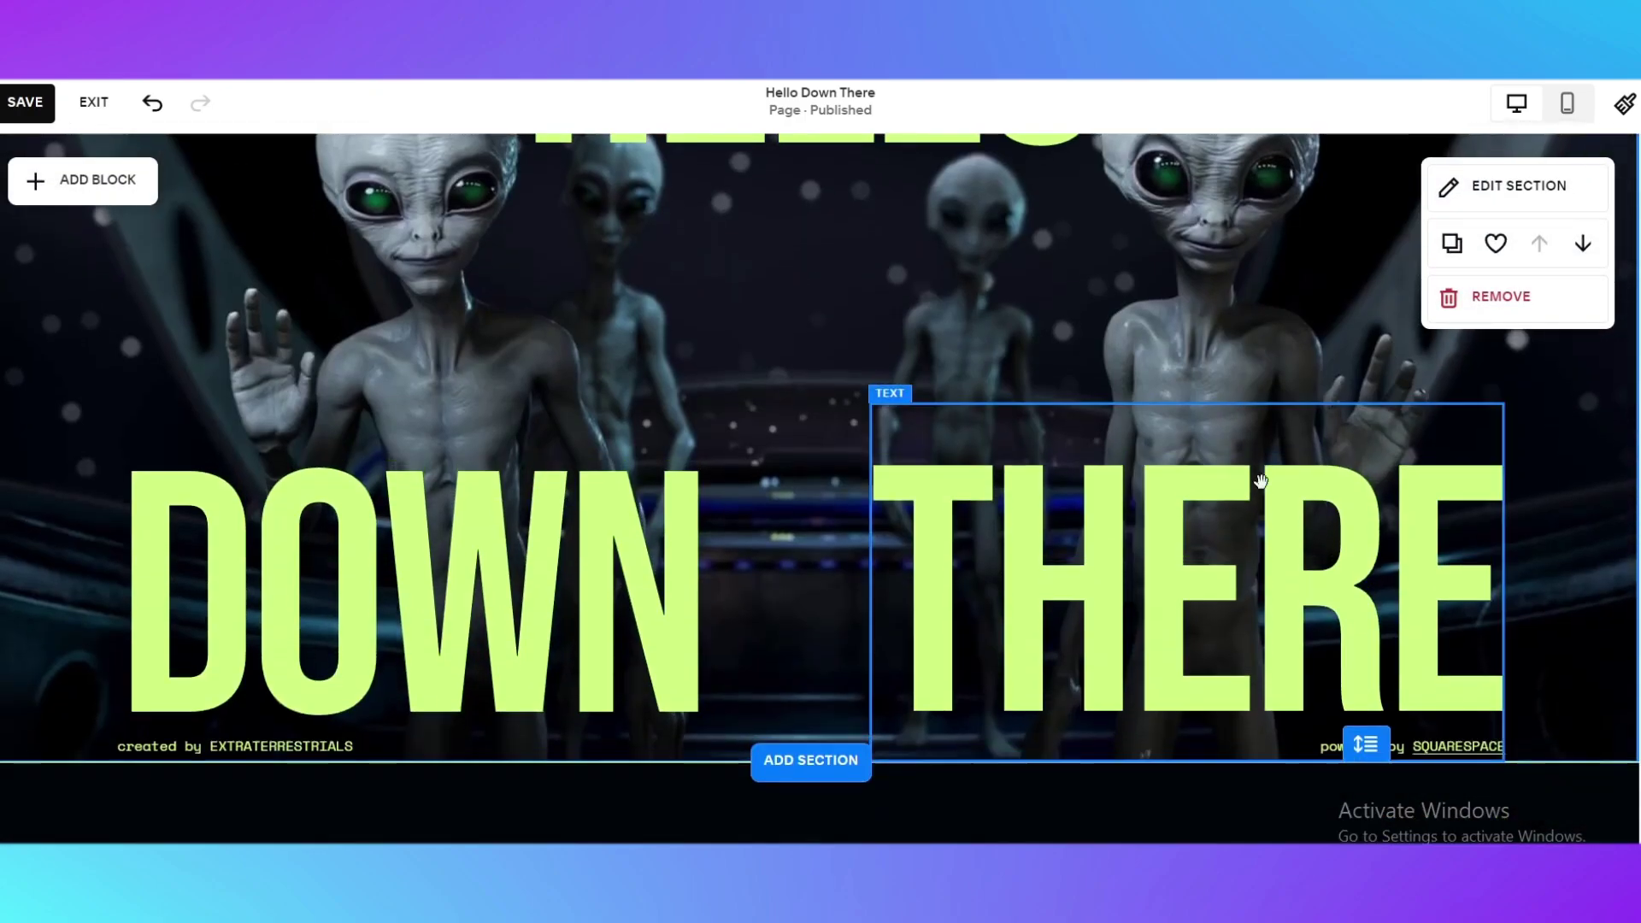
Step: Select the THERE and DOWN heading blocks, then save the page changes
{"action": "left_click", "coordinate": [1211, 508]}
{"action": "left_click", "coordinate": [623, 554]}
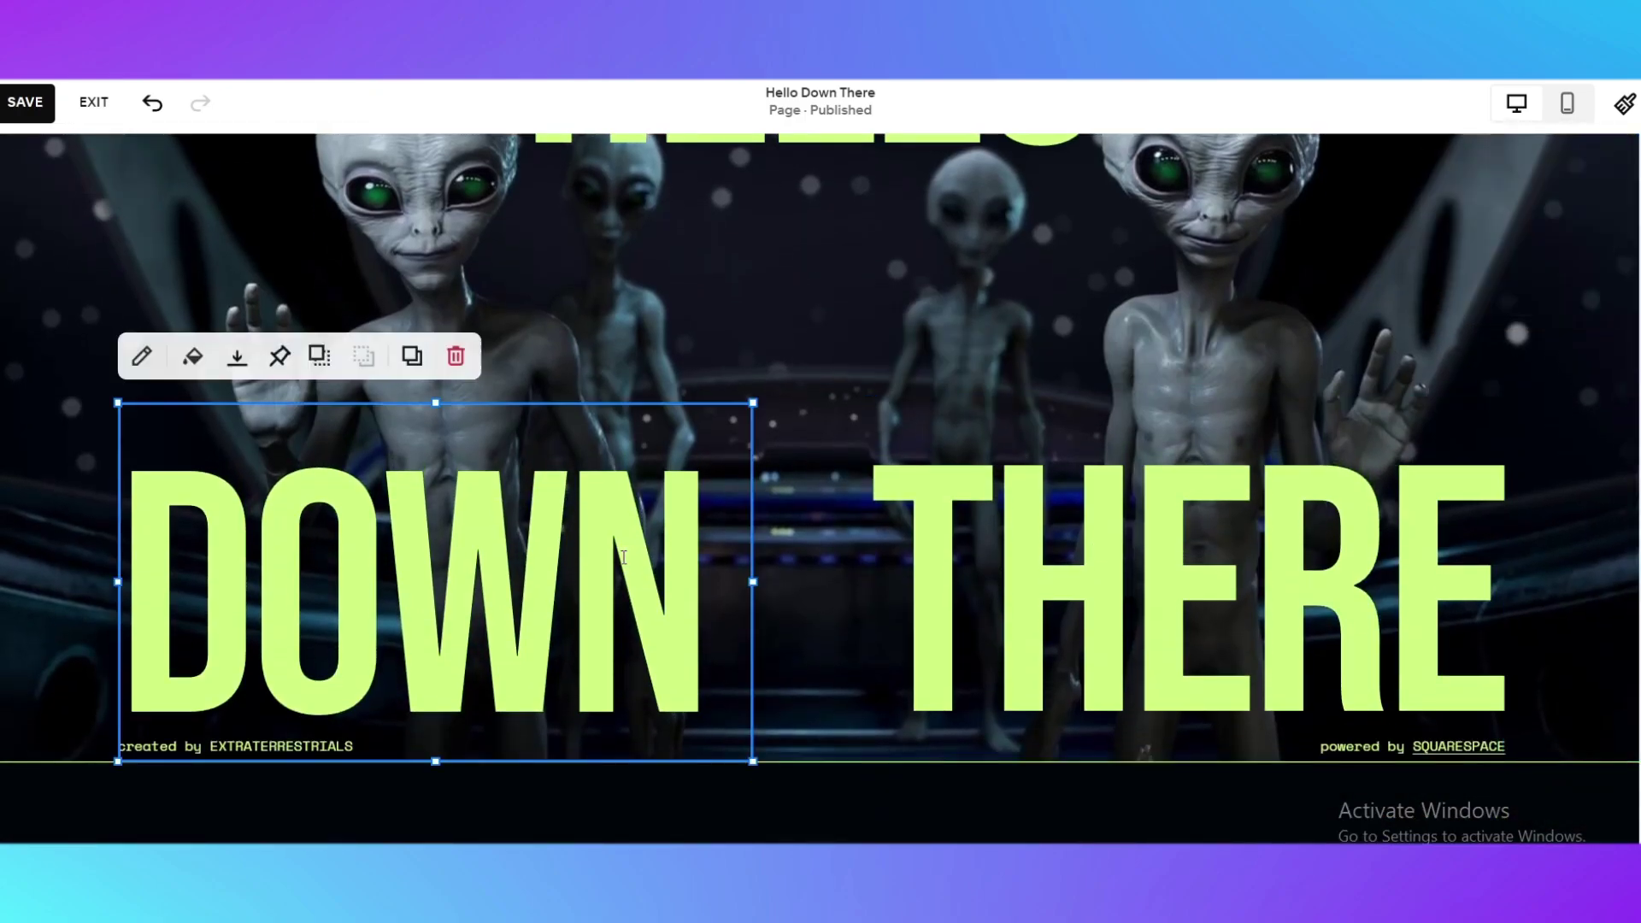
{"action": "left_click", "coordinate": [972, 574]}
{"action": "left_click", "coordinate": [532, 560]}
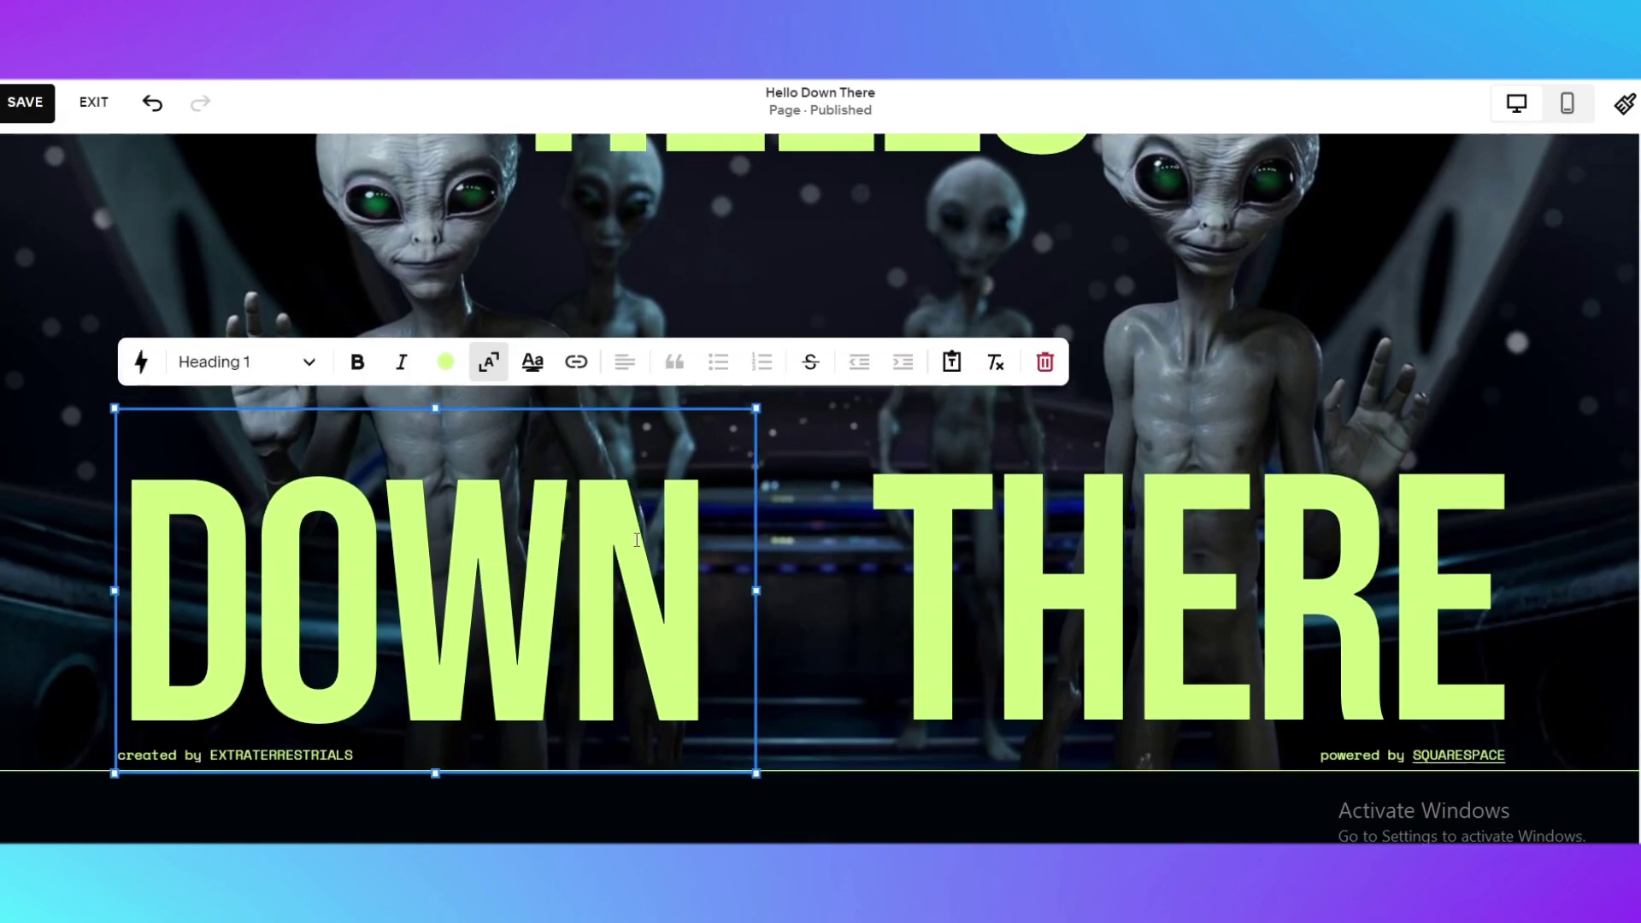
{"action": "scroll", "coordinate": [374, 516], "scroll_direction": "down", "scroll_amount": 1}
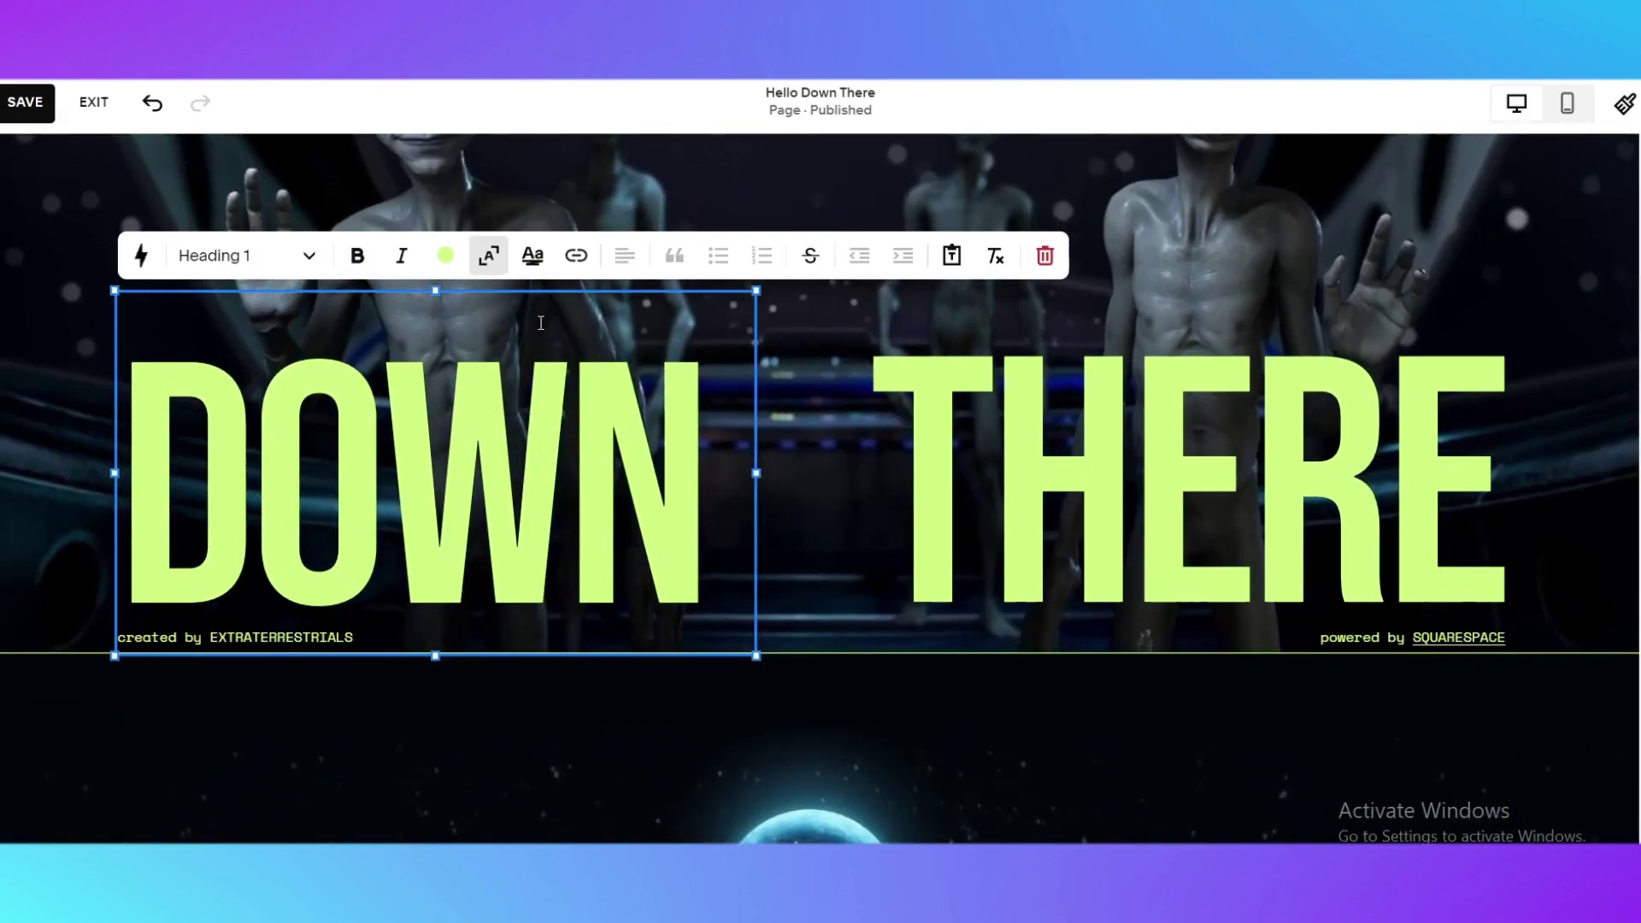
{"action": "scroll", "coordinate": [374, 517], "scroll_direction": "up", "scroll_amount": 2}
{"action": "scroll", "coordinate": [1380, 413], "scroll_direction": "down", "scroll_amount": 1}
{"action": "scroll", "coordinate": [1380, 413], "scroll_direction": "down", "scroll_amount": 1}
{"action": "scroll", "coordinate": [1380, 413], "scroll_direction": "down", "scroll_amount": 5}
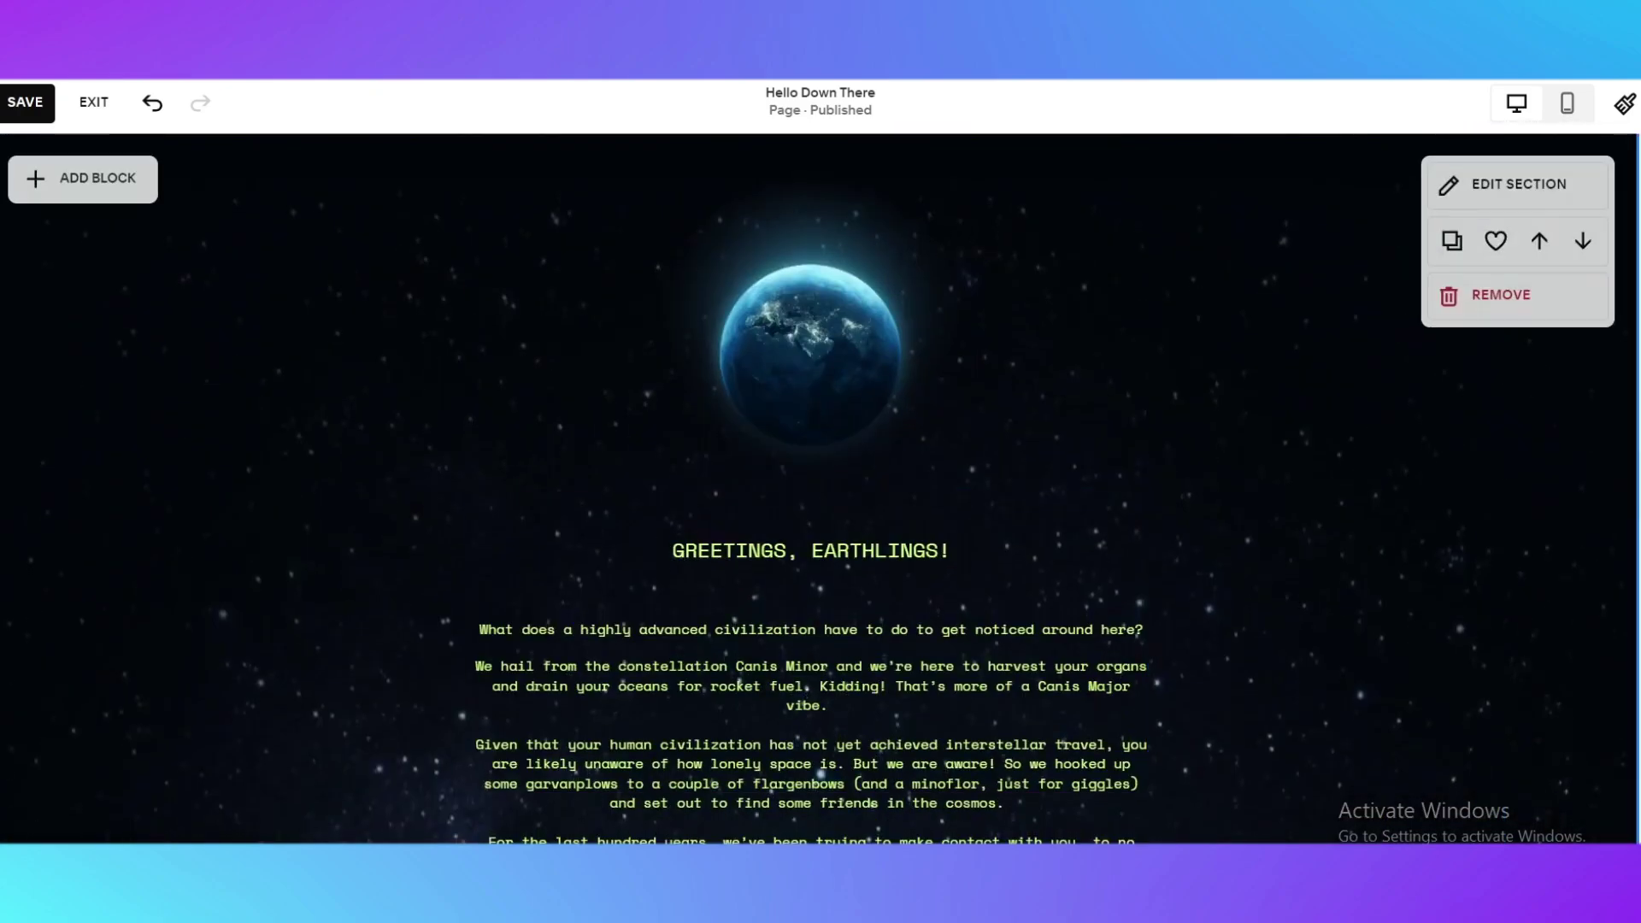
{"action": "scroll", "coordinate": [1381, 413], "scroll_direction": "up", "scroll_amount": 10}
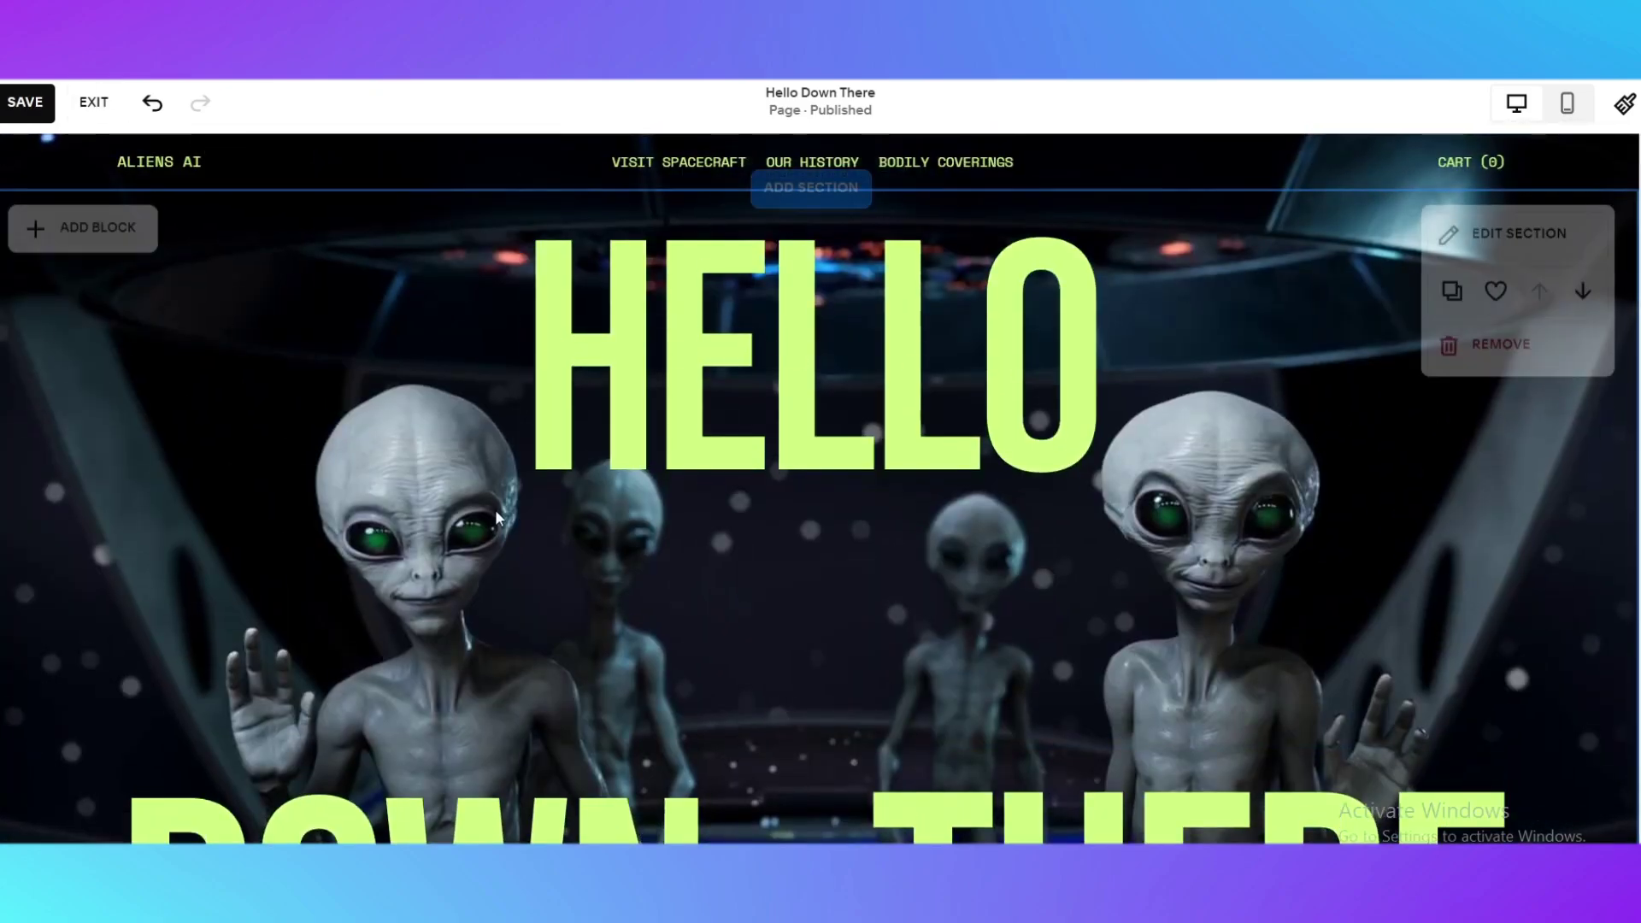
{"action": "left_click", "coordinate": [24, 103]}
Step: Exit the page editor back to the dashboard
{"action": "left_click", "coordinate": [93, 103]}
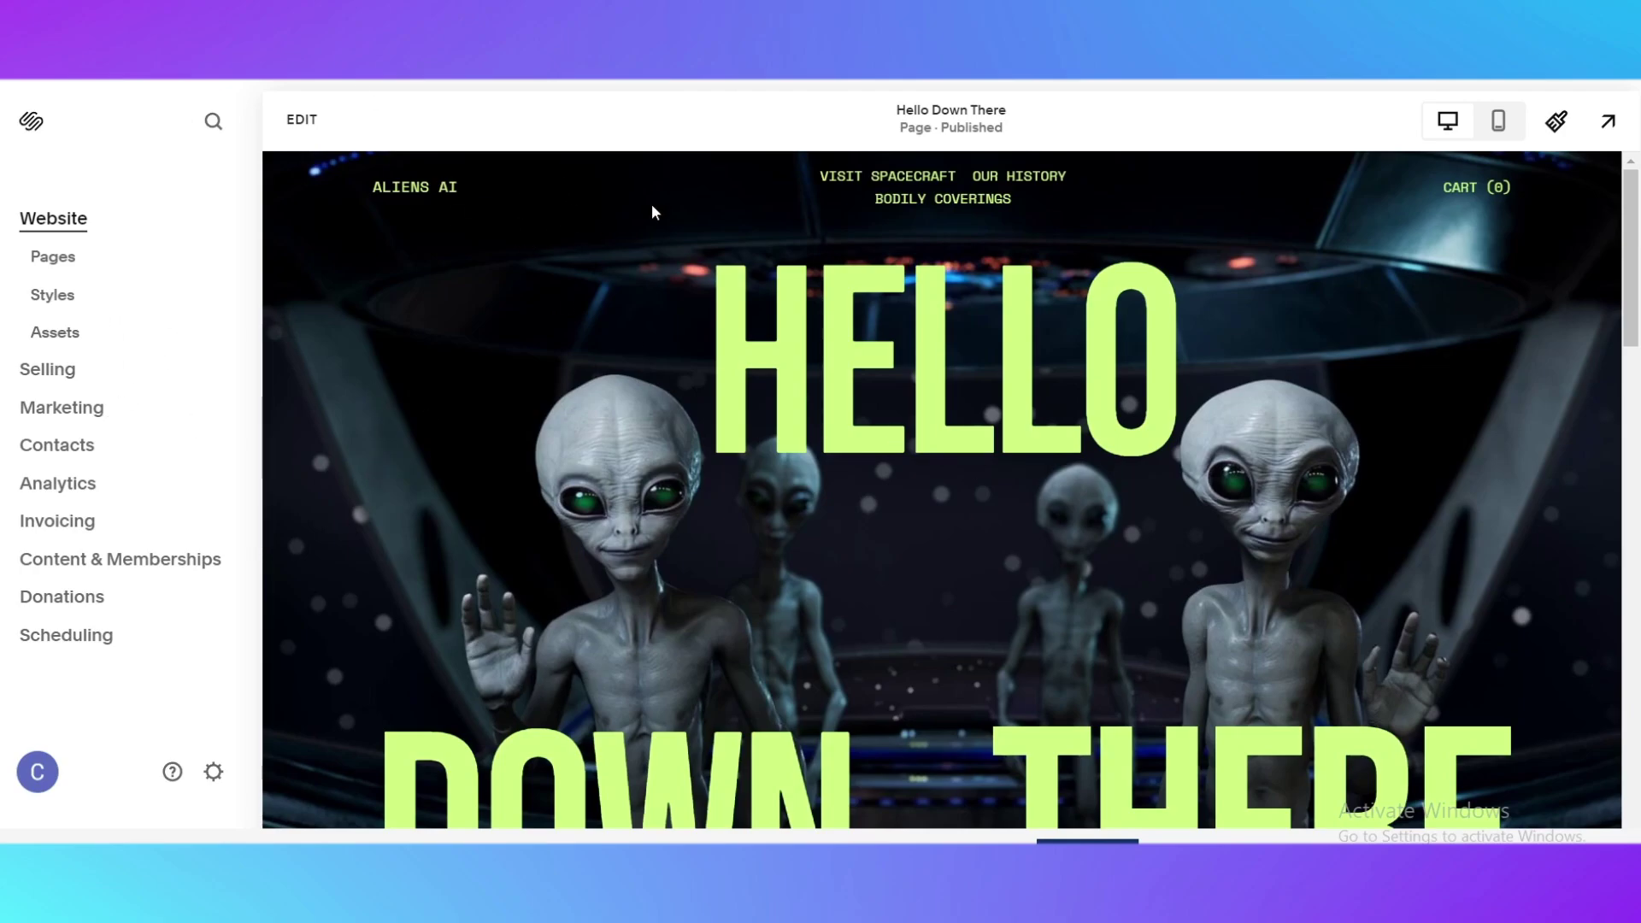
{"action": "scroll", "coordinate": [962, 359], "scroll_direction": "down", "scroll_amount": 5}
{"action": "scroll", "coordinate": [1236, 504], "scroll_direction": "down", "scroll_amount": 5}
{"action": "scroll", "coordinate": [1223, 433], "scroll_direction": "down", "scroll_amount": 10}
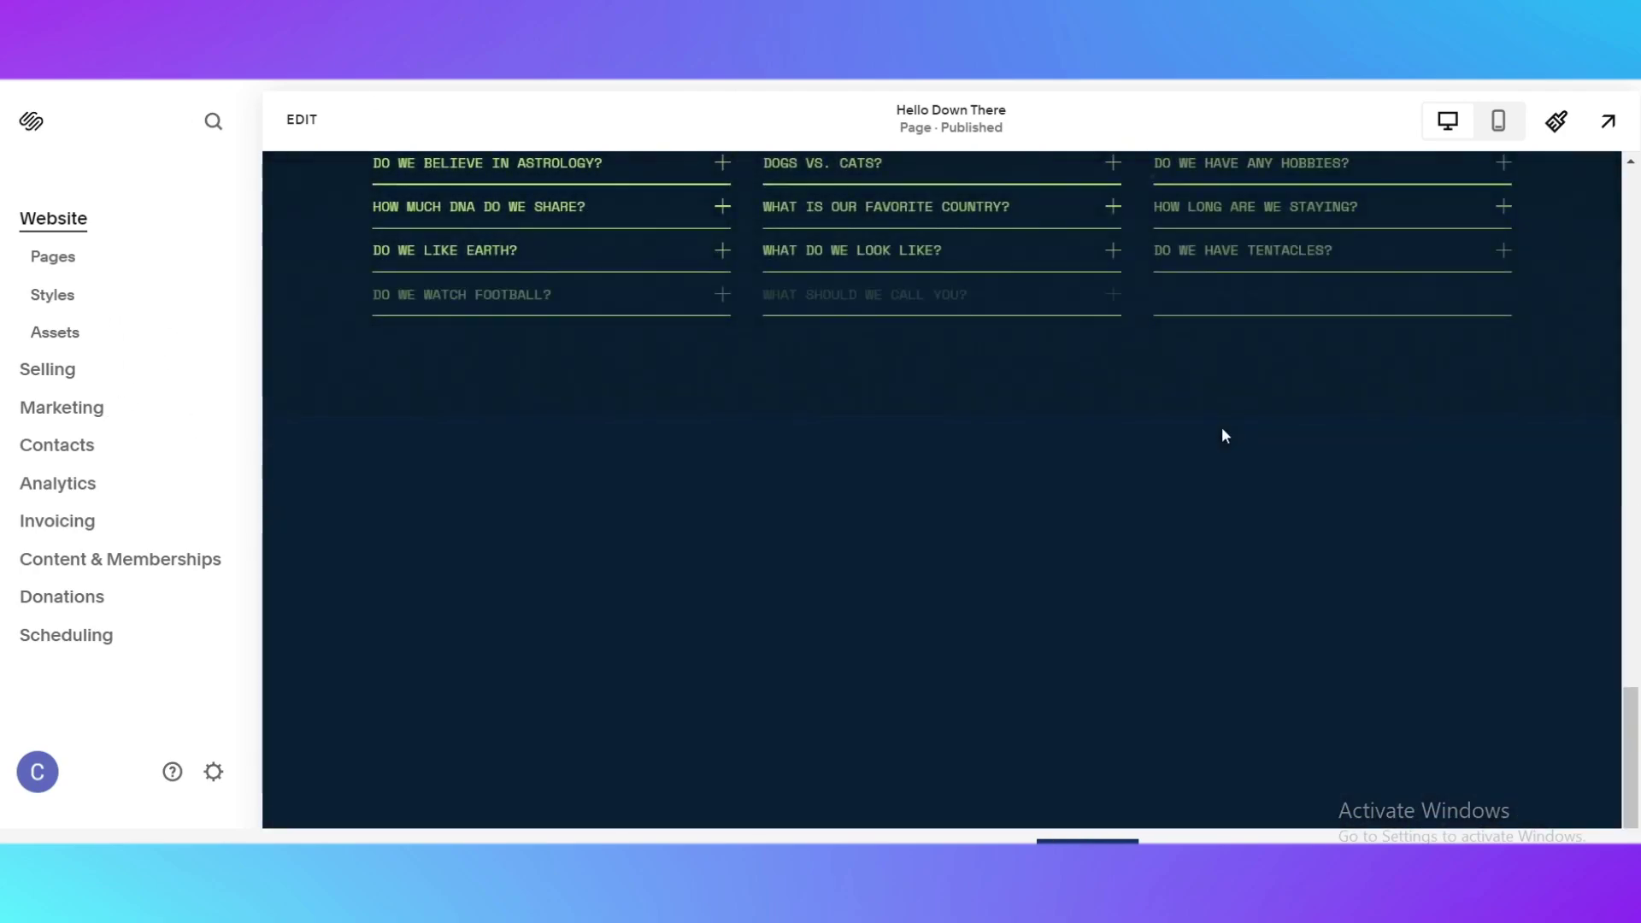
{"action": "scroll", "coordinate": [1222, 427], "scroll_direction": "up", "scroll_amount": 10}
{"action": "scroll", "coordinate": [1220, 424], "scroll_direction": "up", "scroll_amount": 10}
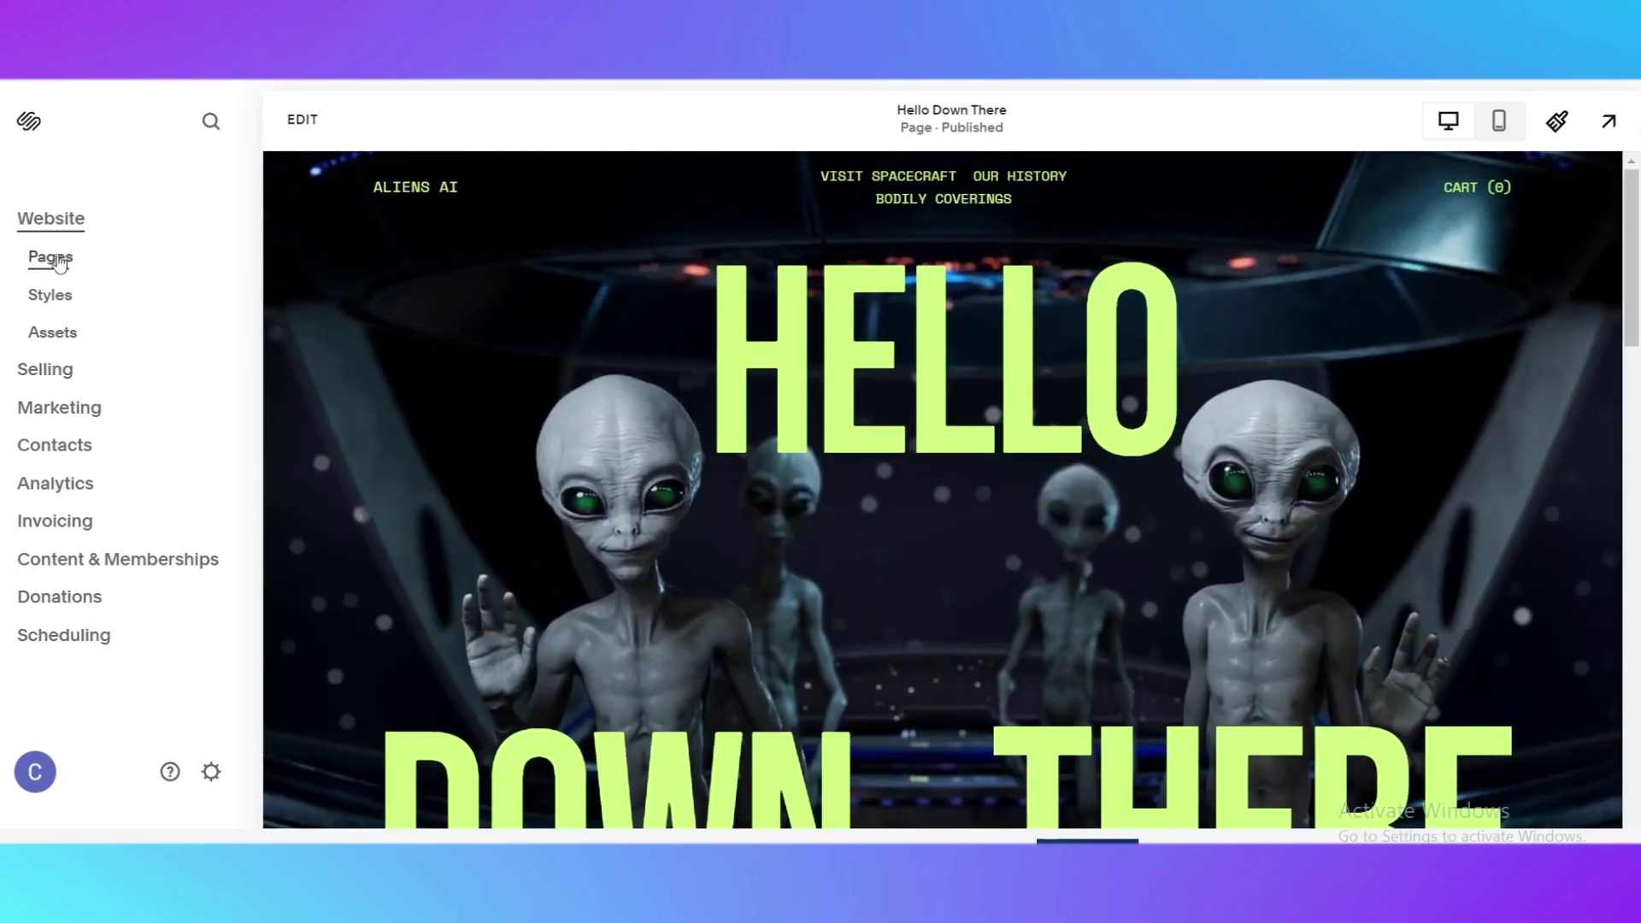
Step: Go to Pages, the Bodily Coverings store, and its Objects product category
{"action": "left_click", "coordinate": [52, 257]}
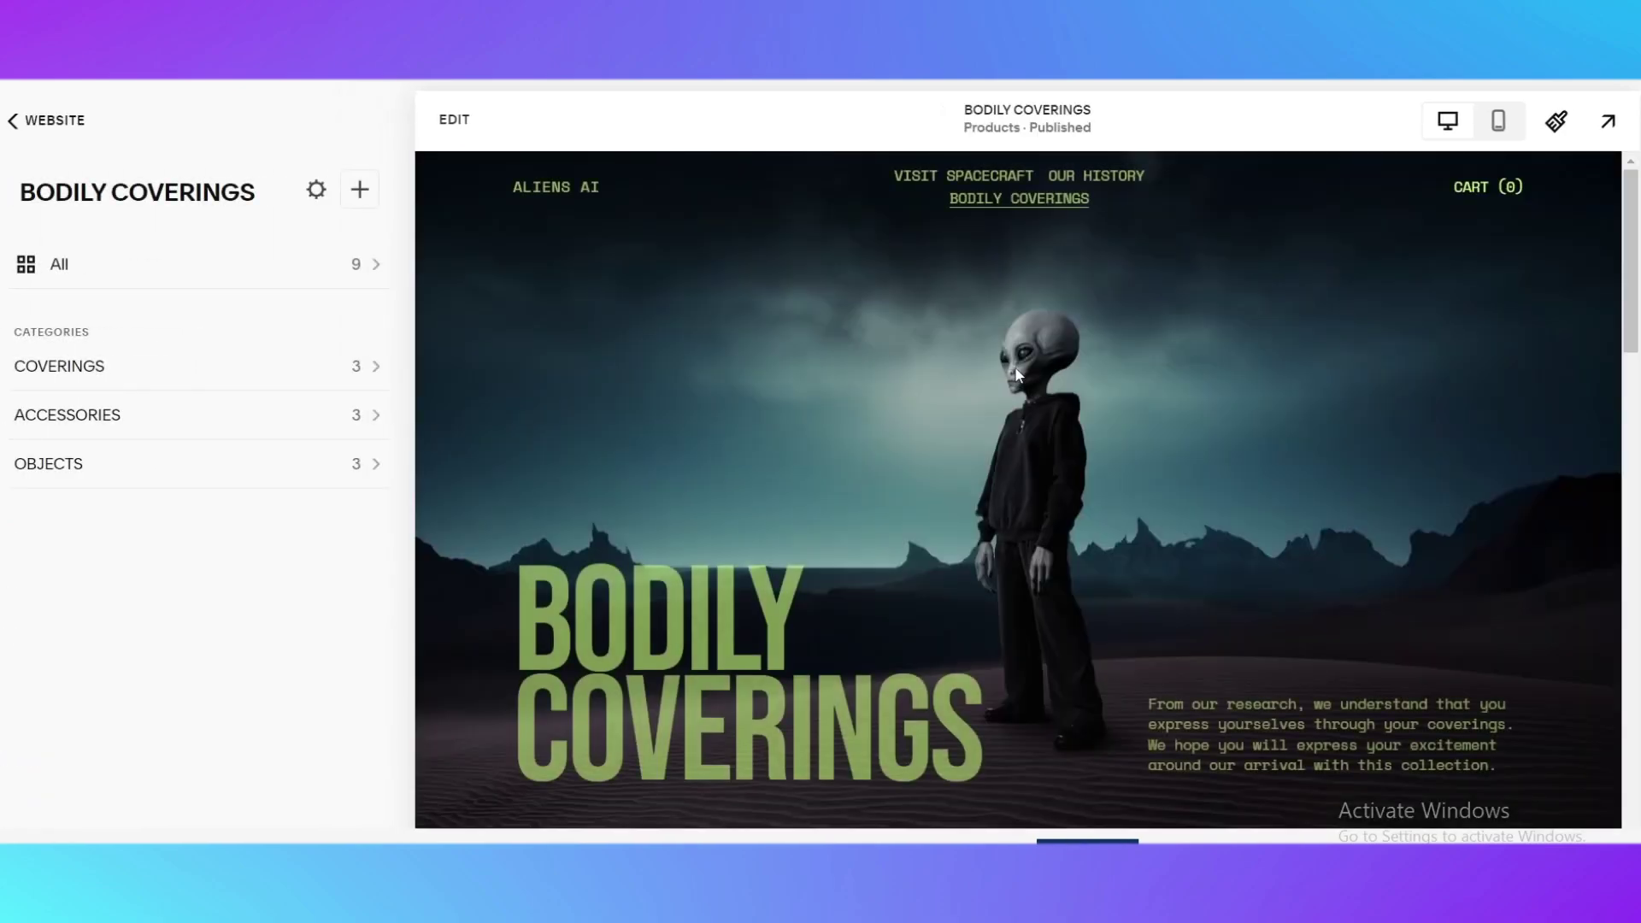
{"action": "scroll", "coordinate": [1013, 371], "scroll_direction": "down", "scroll_amount": 5}
{"action": "scroll", "coordinate": [1014, 371], "scroll_direction": "up", "scroll_amount": 5}
{"action": "scroll", "coordinate": [992, 371], "scroll_direction": "down", "scroll_amount": 3}
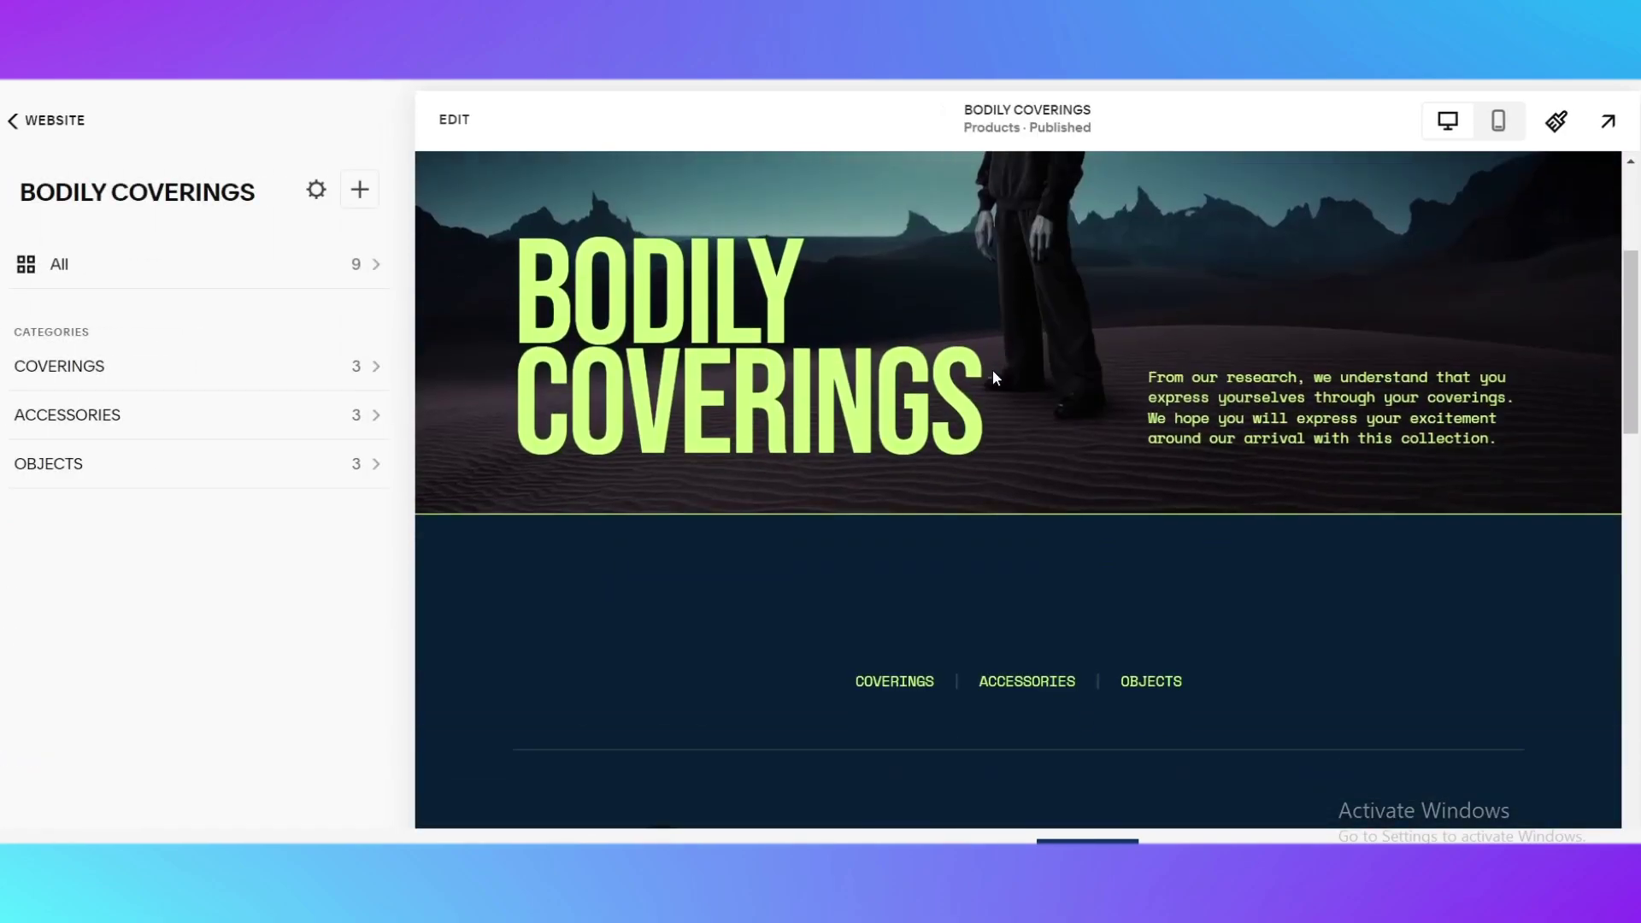
{"action": "scroll", "coordinate": [994, 378], "scroll_direction": "down", "scroll_amount": 2}
{"action": "scroll", "coordinate": [825, 358], "scroll_direction": "down", "scroll_amount": 3}
{"action": "scroll", "coordinate": [889, 355], "scroll_direction": "down", "scroll_amount": 1}
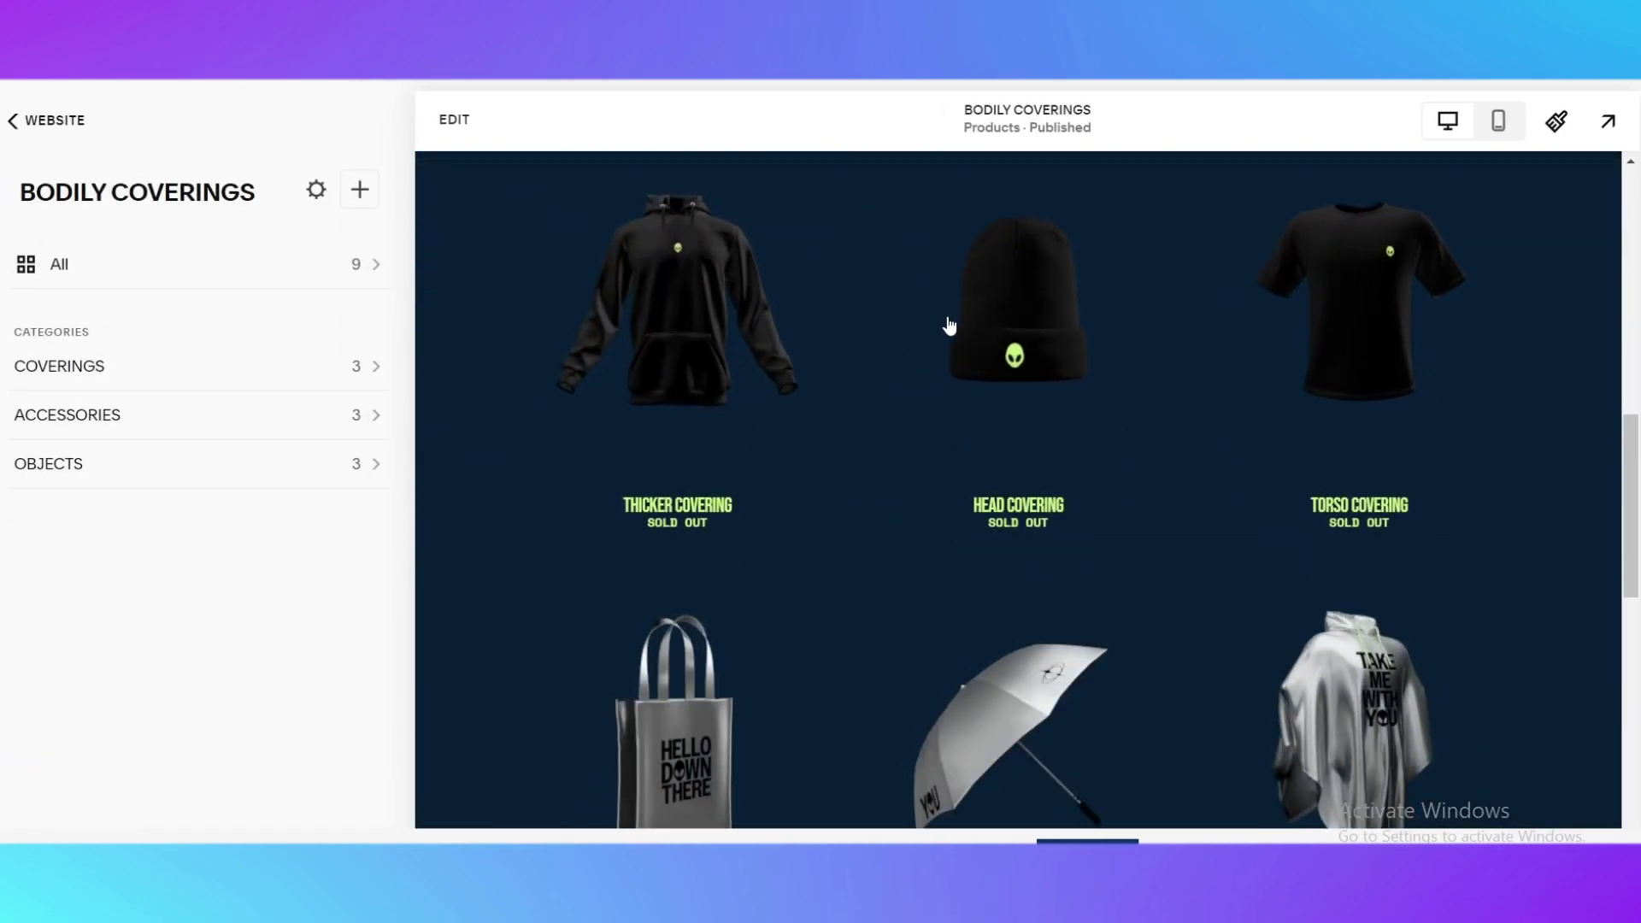
{"action": "scroll", "coordinate": [1147, 338], "scroll_direction": "down", "scroll_amount": 2}
{"action": "scroll", "coordinate": [803, 499], "scroll_direction": "down", "scroll_amount": 3}
{"action": "scroll", "coordinate": [804, 499], "scroll_direction": "down", "scroll_amount": 2}
{"action": "scroll", "coordinate": [804, 499], "scroll_direction": "up", "scroll_amount": 3}
{"action": "scroll", "coordinate": [802, 495], "scroll_direction": "up", "scroll_amount": 3}
{"action": "scroll", "coordinate": [979, 510], "scroll_direction": "down", "scroll_amount": 2}
{"action": "scroll", "coordinate": [970, 505], "scroll_direction": "down", "scroll_amount": 1}
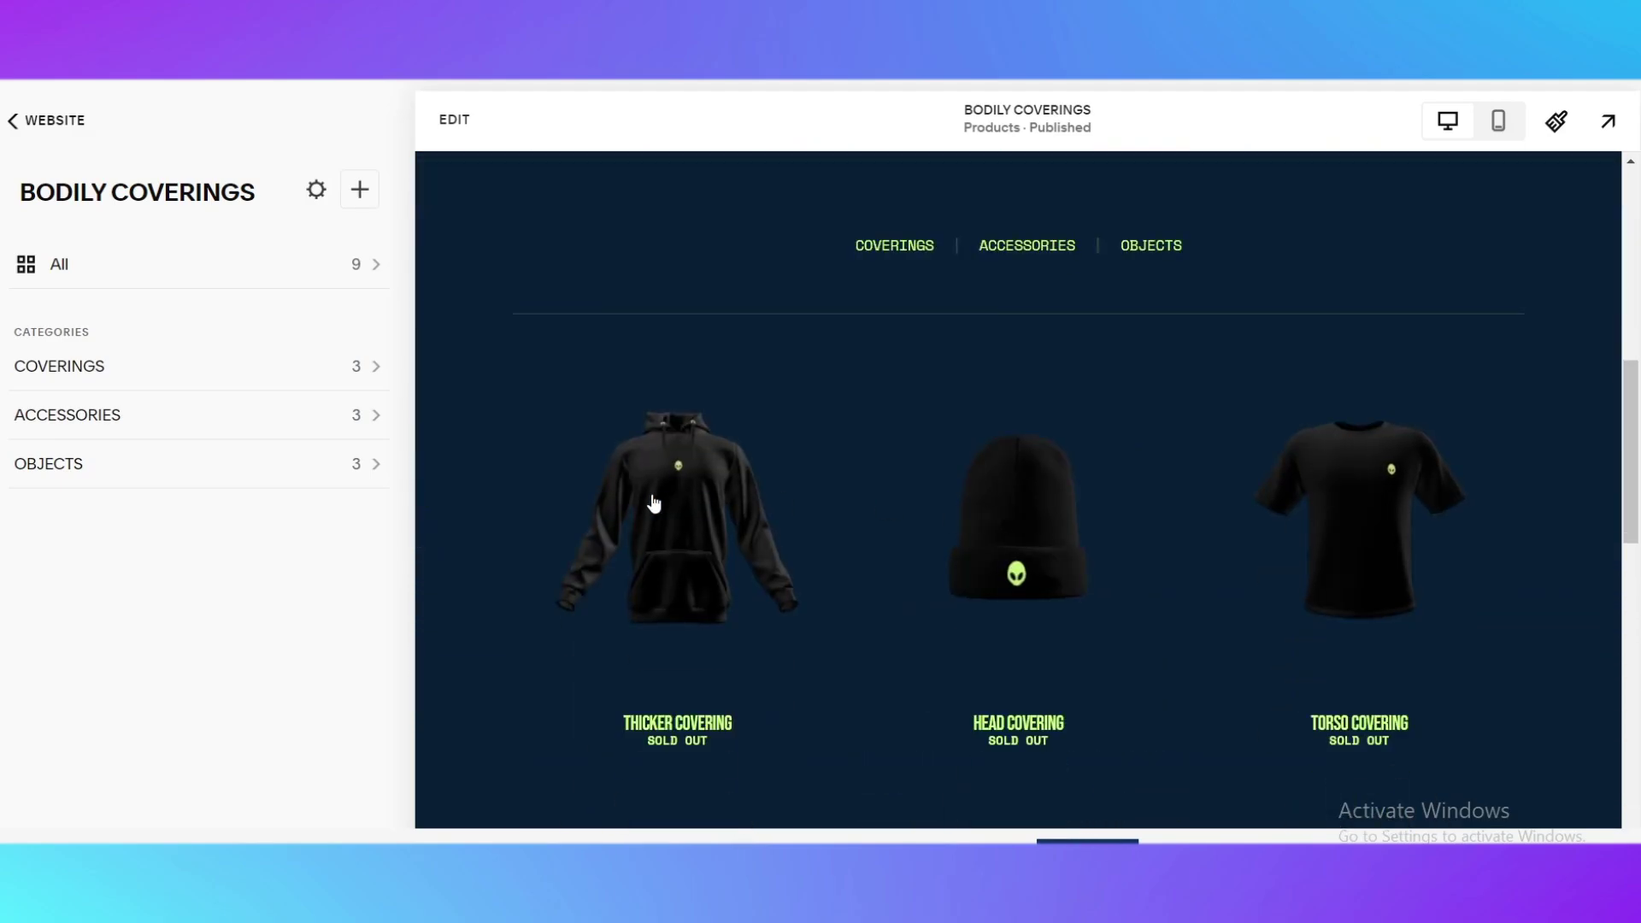
{"action": "scroll", "coordinate": [1065, 487], "scroll_direction": "down", "scroll_amount": 4}
{"action": "scroll", "coordinate": [1252, 492], "scroll_direction": "up", "scroll_amount": 3}
{"action": "scroll", "coordinate": [1252, 490], "scroll_direction": "down", "scroll_amount": 4}
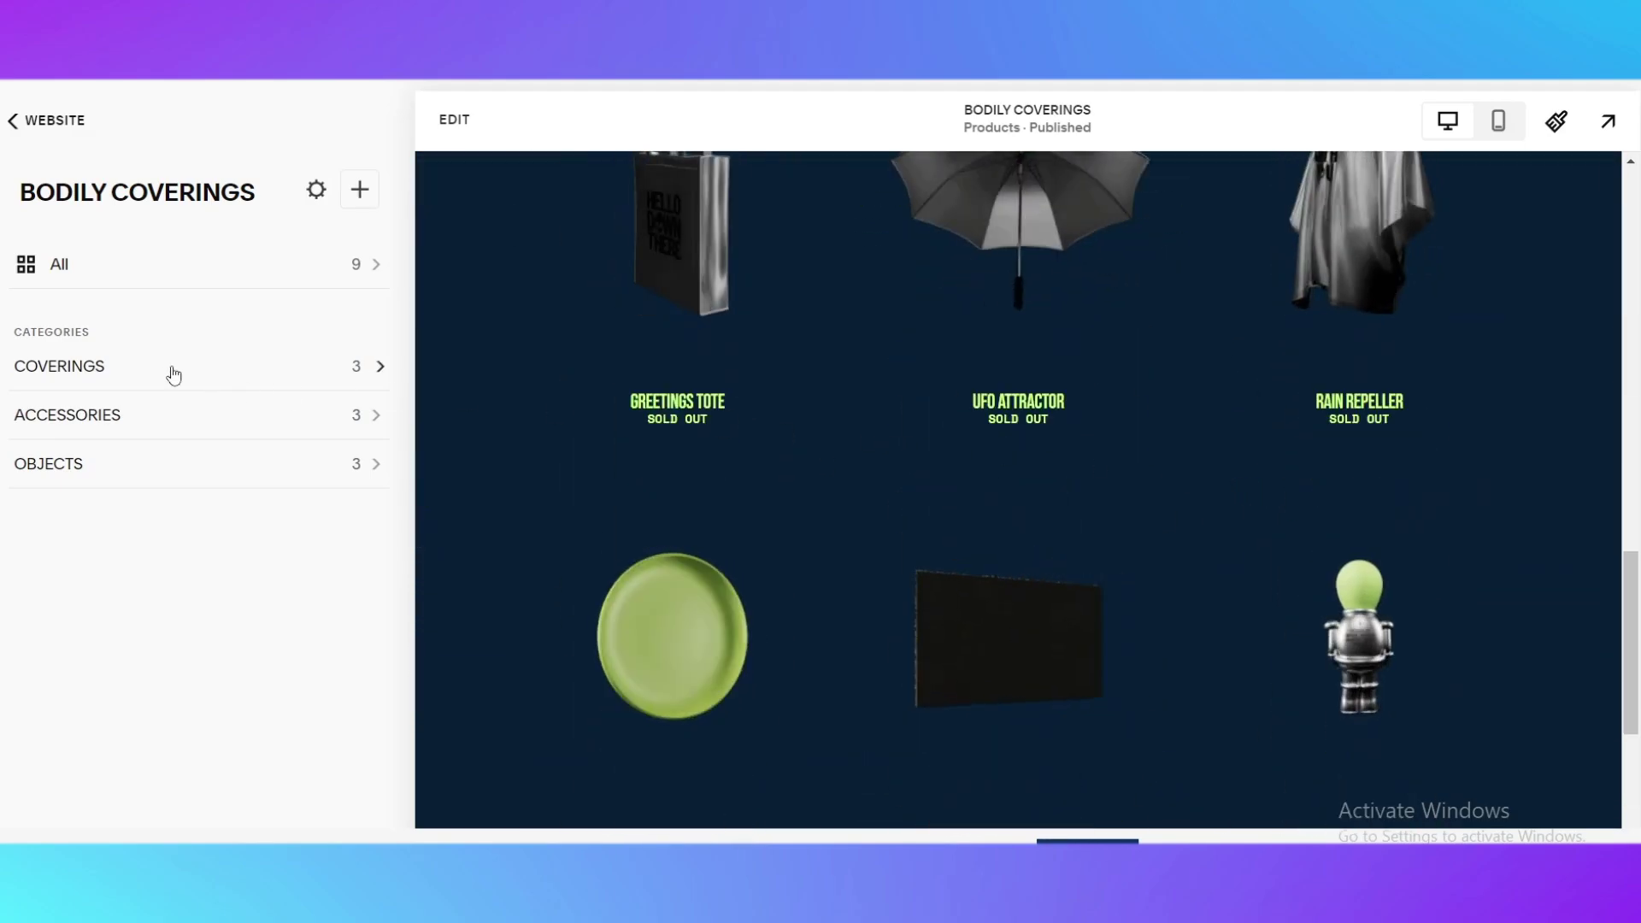
{"action": "left_click", "coordinate": [229, 472]}
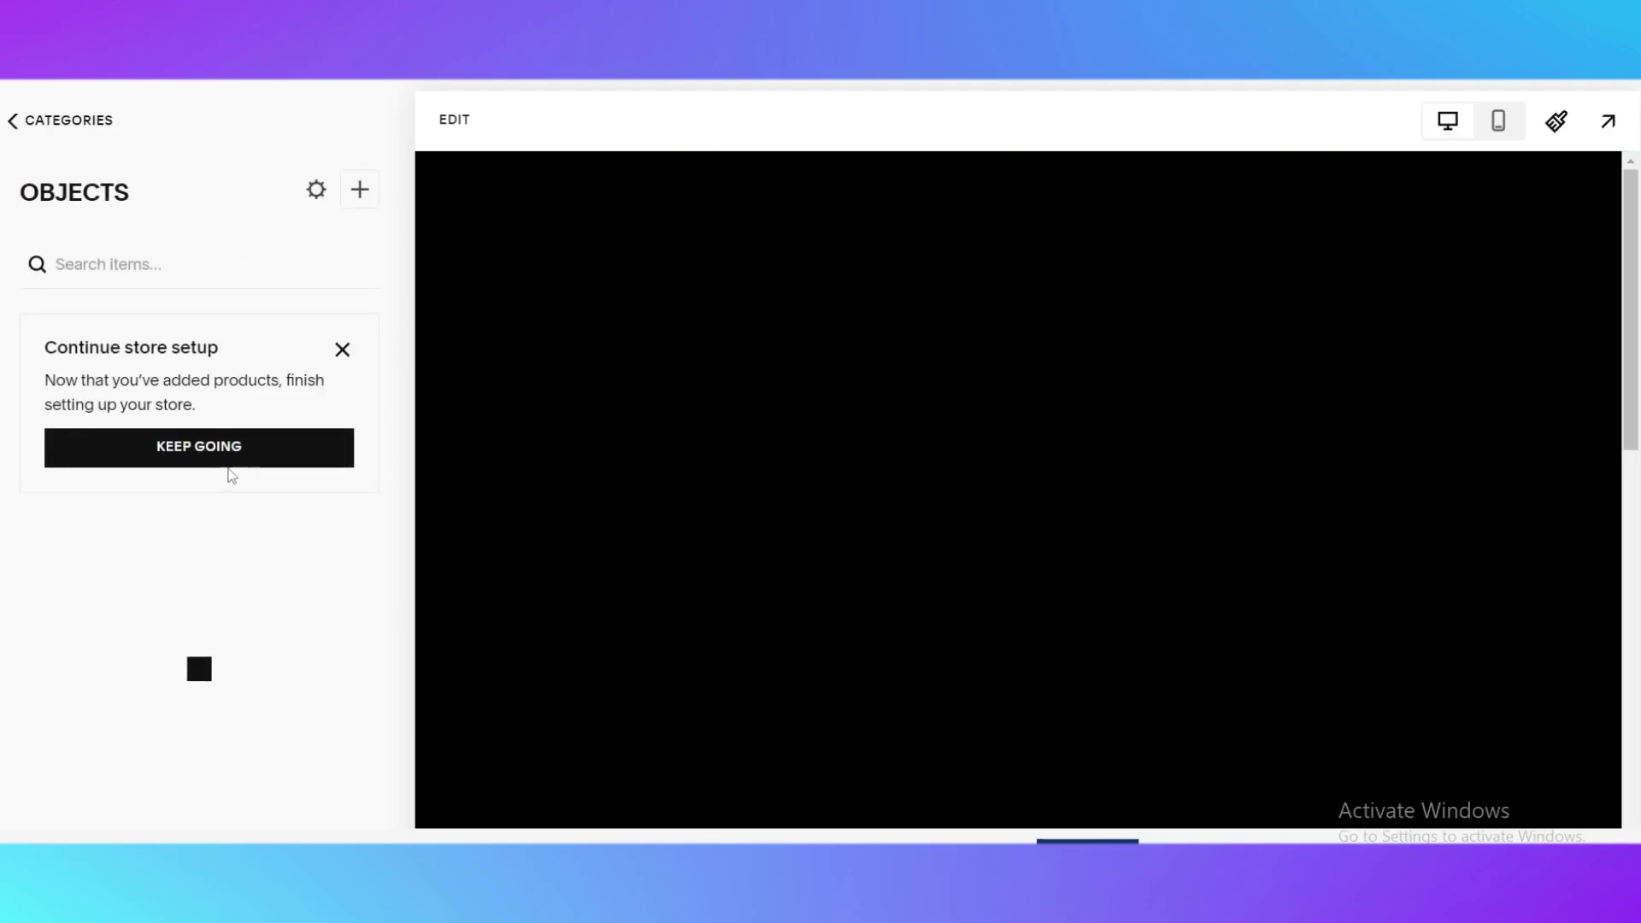
{"action": "scroll", "coordinate": [1043, 410], "scroll_direction": "down", "scroll_amount": 3}
{"action": "scroll", "coordinate": [1027, 436], "scroll_direction": "down", "scroll_amount": 3}
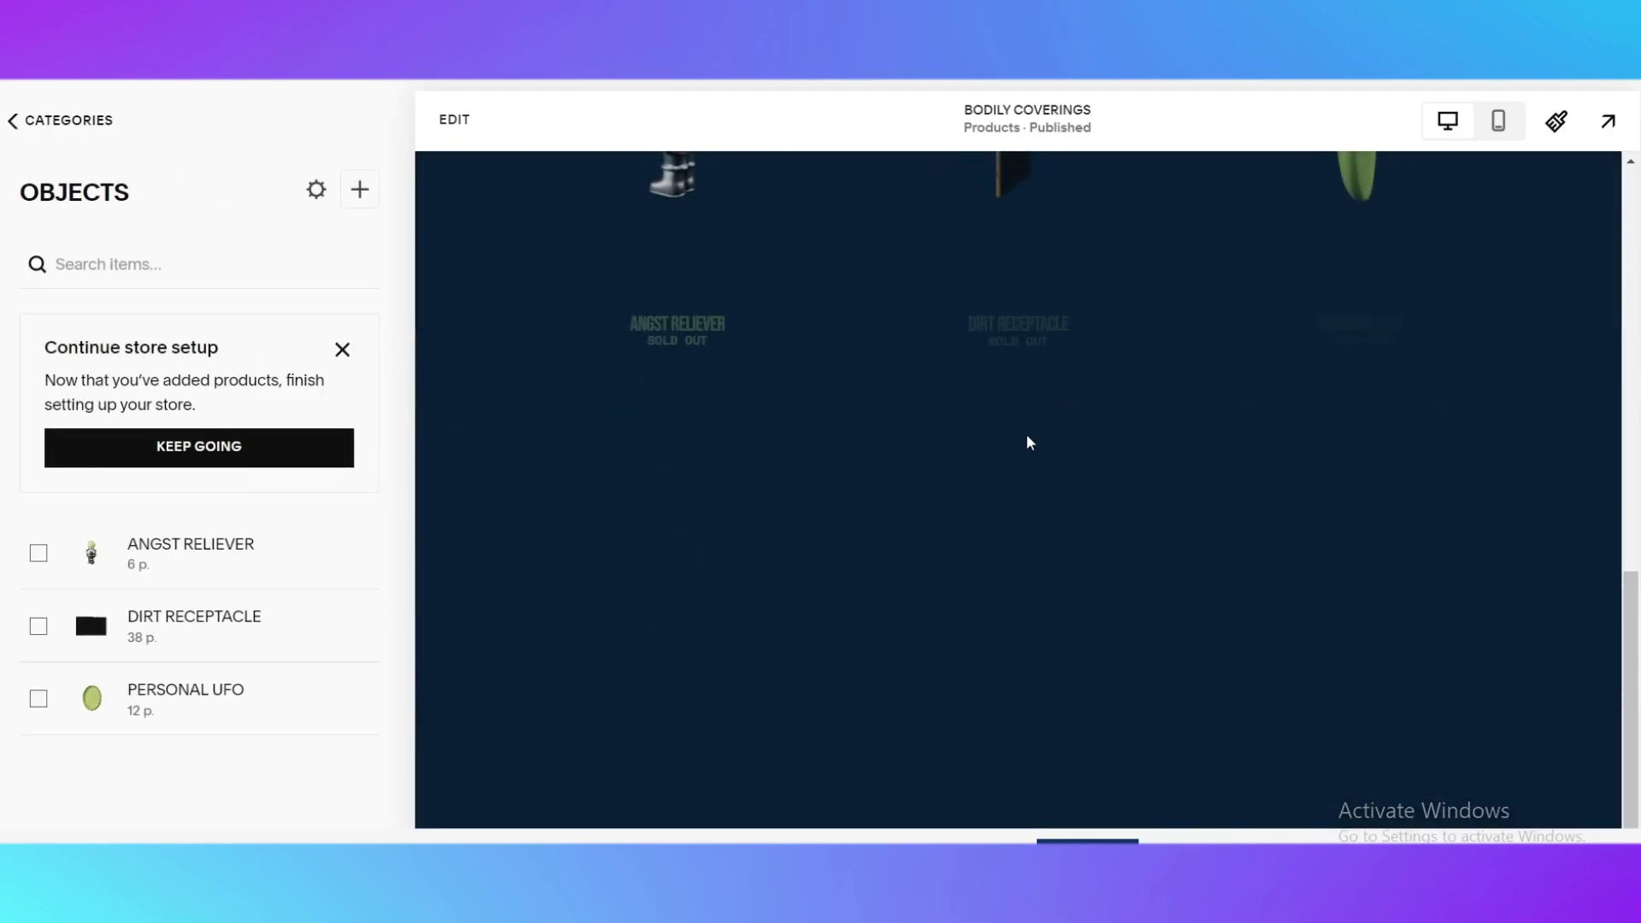
{"action": "scroll", "coordinate": [1093, 584], "scroll_direction": "up", "scroll_amount": 3}
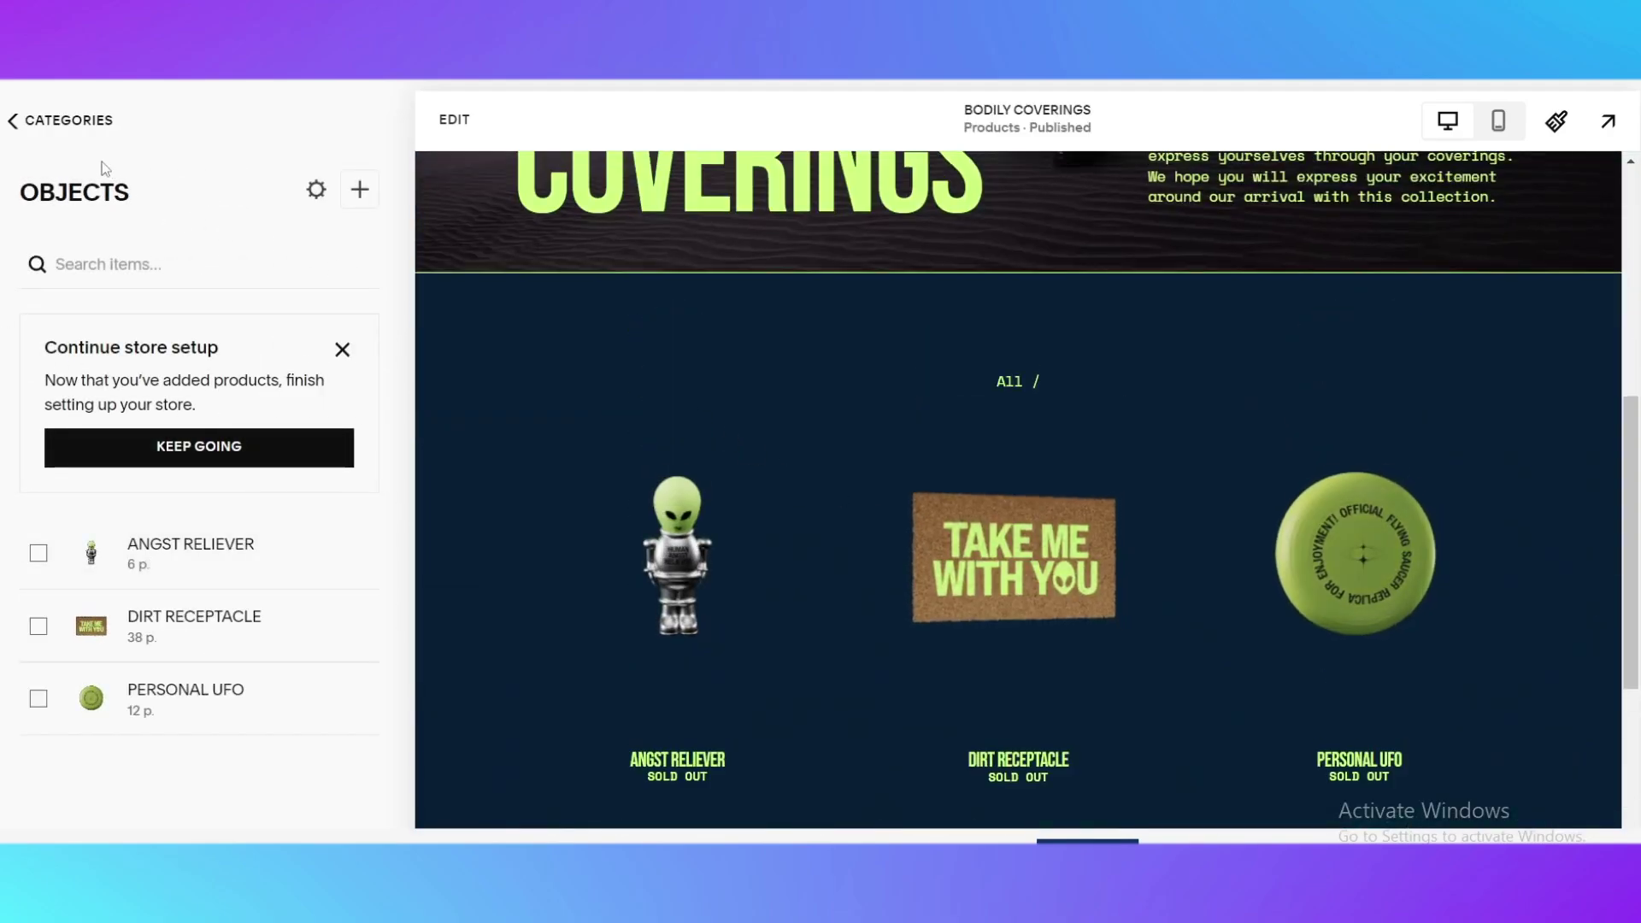
Step: Navigate back to the main menu and open the Selling dashboard with its store setup checklist
{"action": "left_click", "coordinate": [71, 135]}
{"action": "left_click", "coordinate": [45, 137]}
{"action": "left_click", "coordinate": [44, 136]}
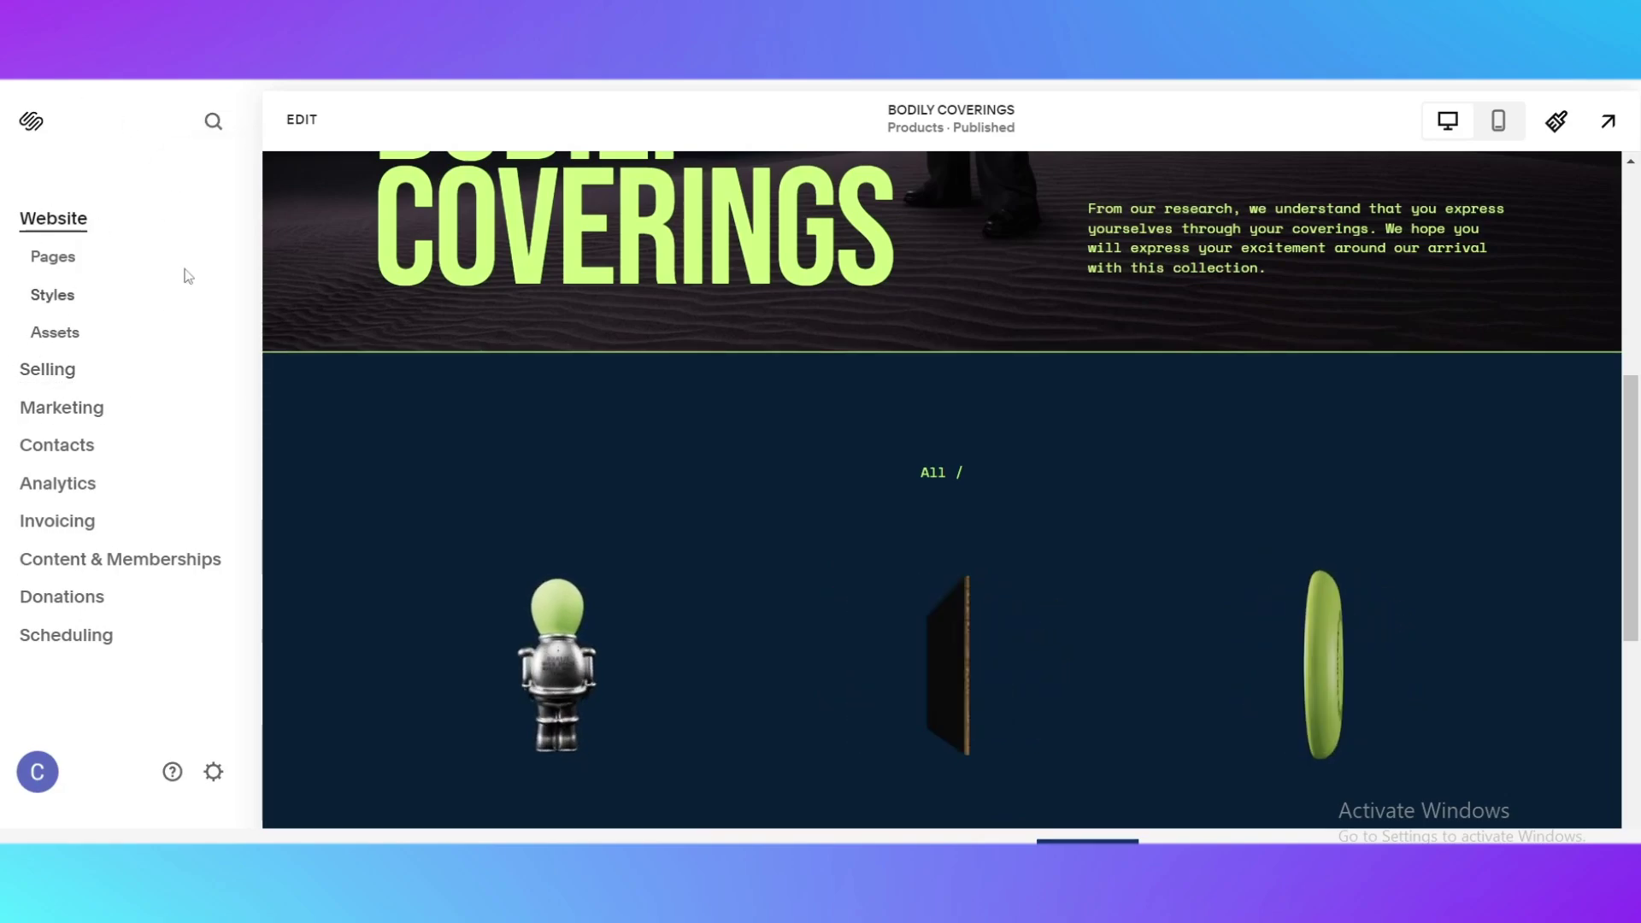
{"action": "left_click", "coordinate": [58, 370]}
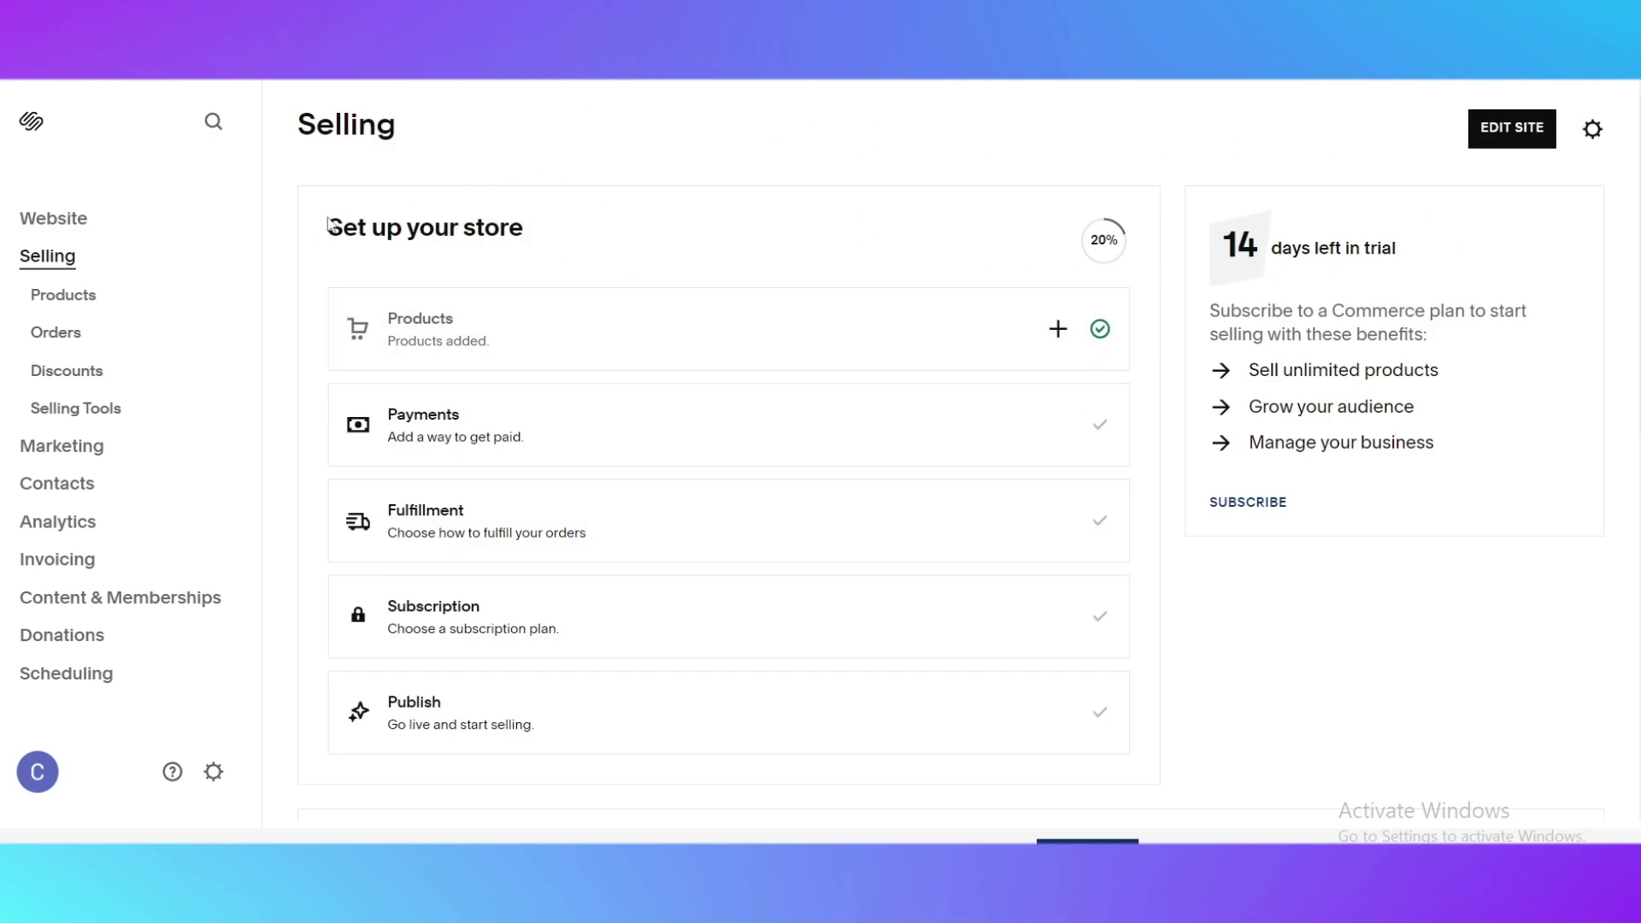
{"action": "left_click_drag", "start_coordinate": [328, 226], "coordinate": [597, 226]}
{"action": "left_click", "coordinate": [1001, 168]}
{"action": "scroll", "coordinate": [593, 475], "scroll_direction": "down", "scroll_amount": 2}
{"action": "scroll", "coordinate": [593, 474], "scroll_direction": "down", "scroll_amount": 1}
{"action": "scroll", "coordinate": [659, 424], "scroll_direction": "up", "scroll_amount": 2}
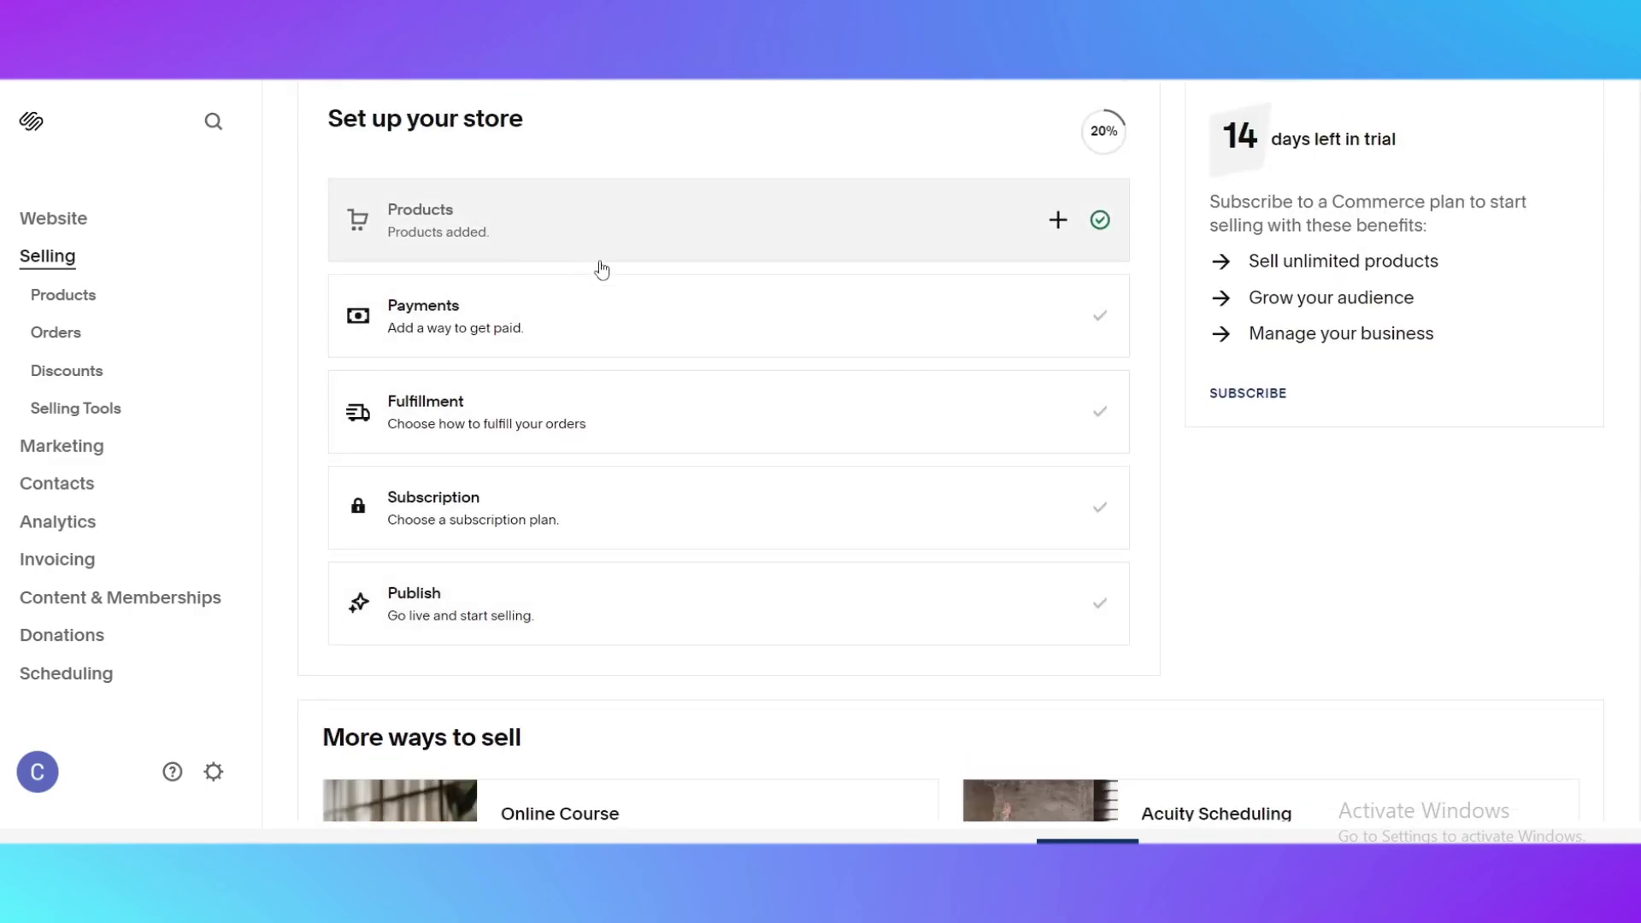
{"action": "scroll", "coordinate": [966, 191], "scroll_direction": "up", "scroll_amount": 1}
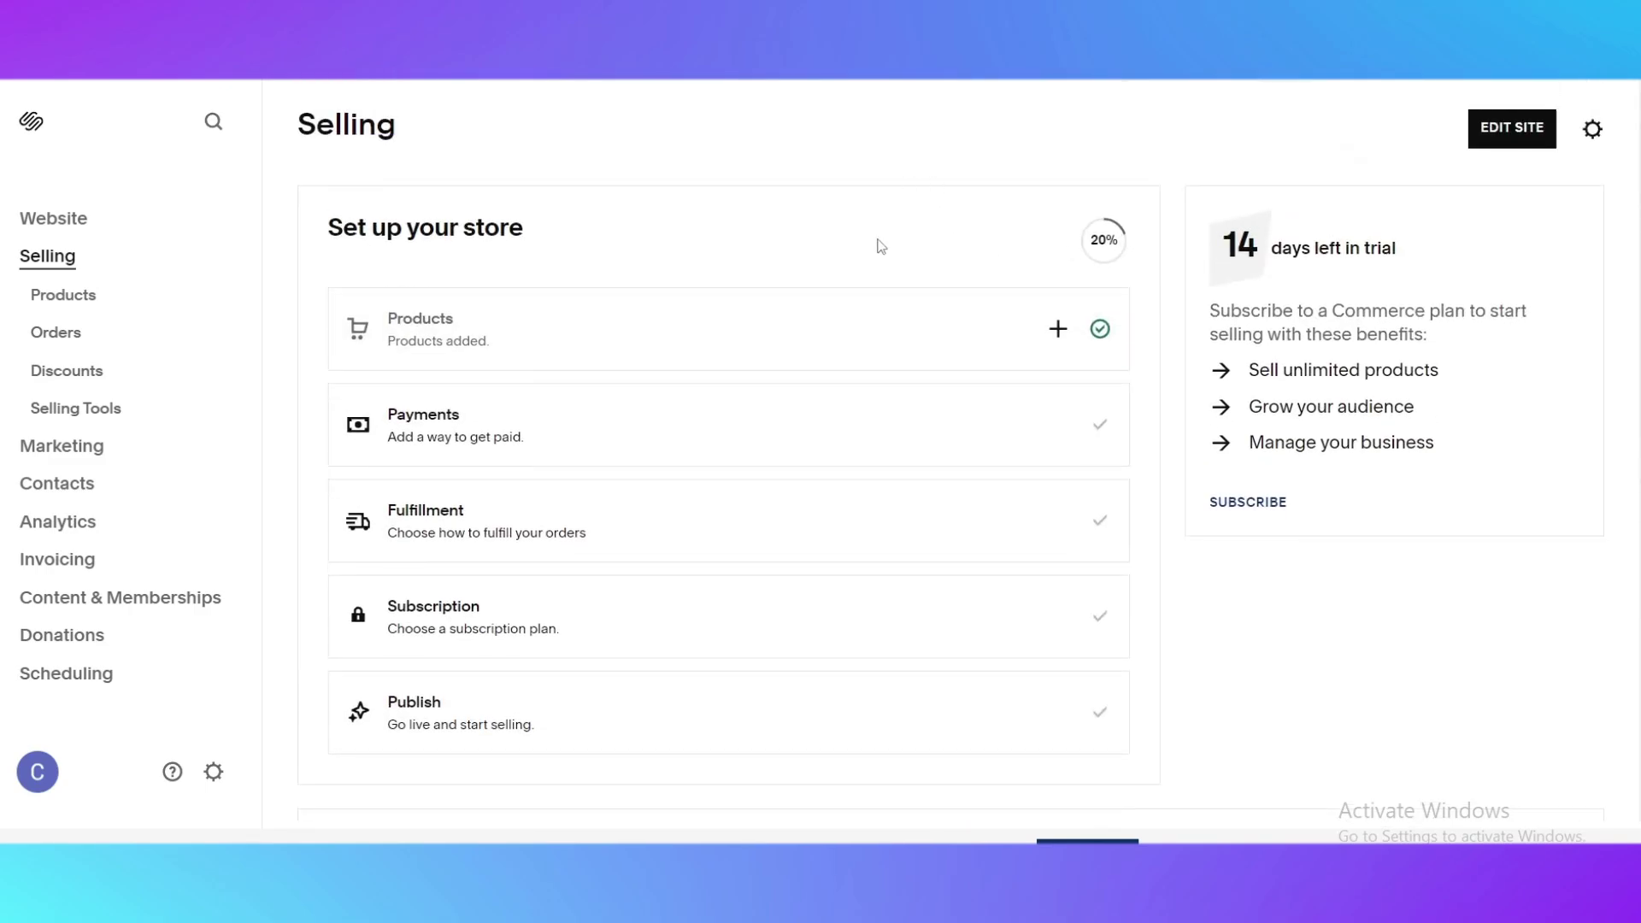
Step: Add a new product and choose the Physical product type
{"action": "left_click", "coordinate": [561, 329]}
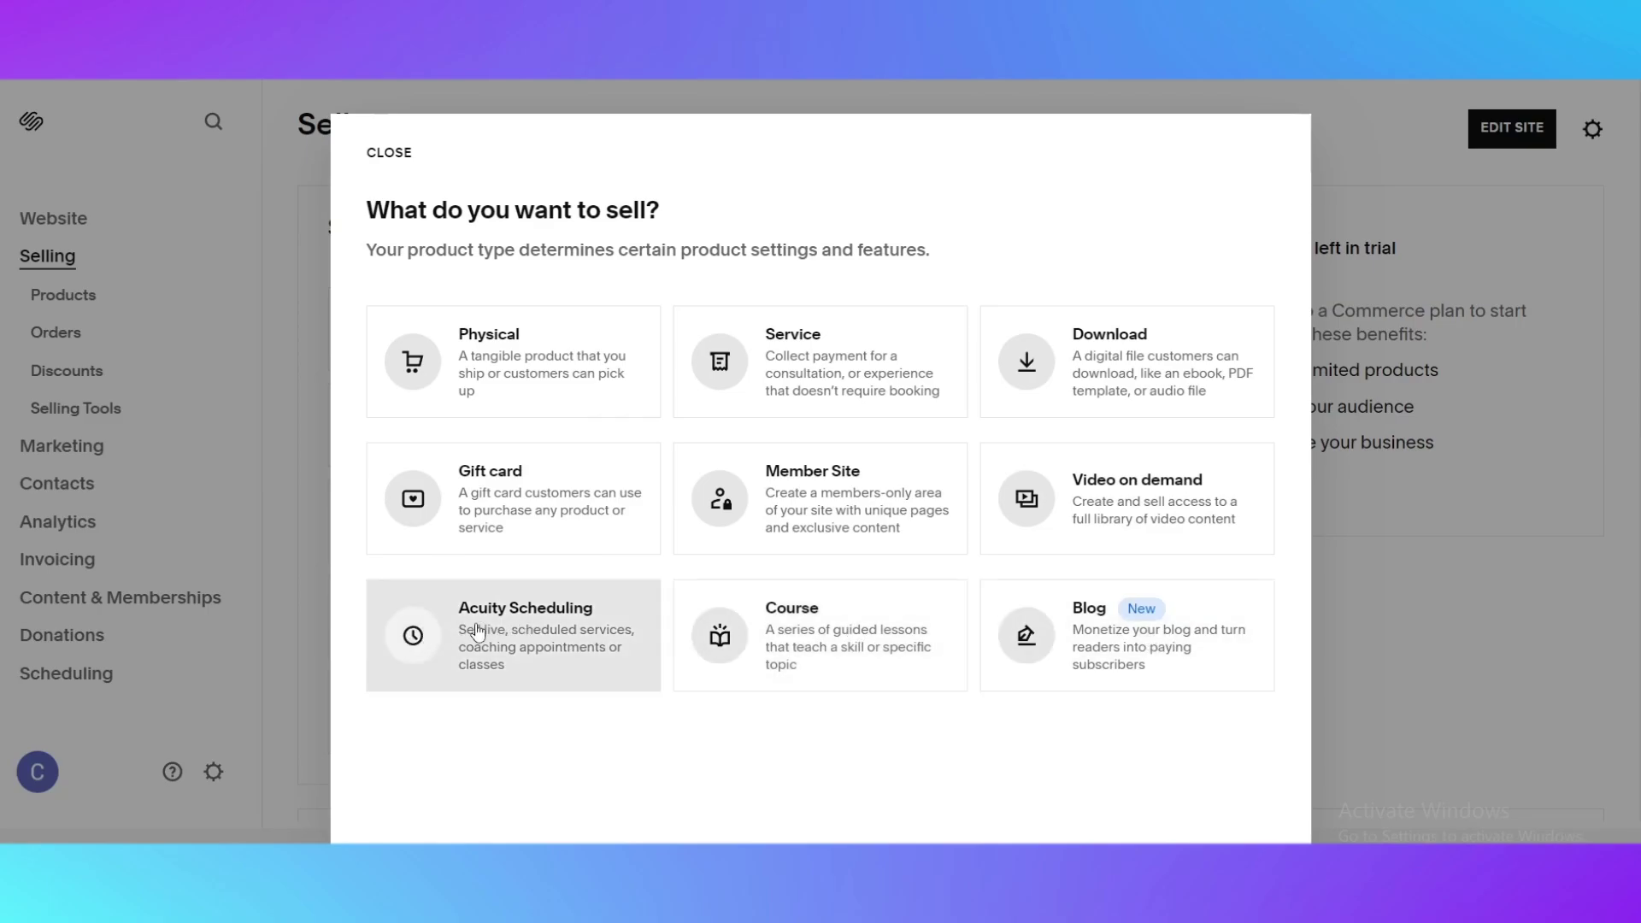
{"action": "left_click", "coordinate": [536, 379]}
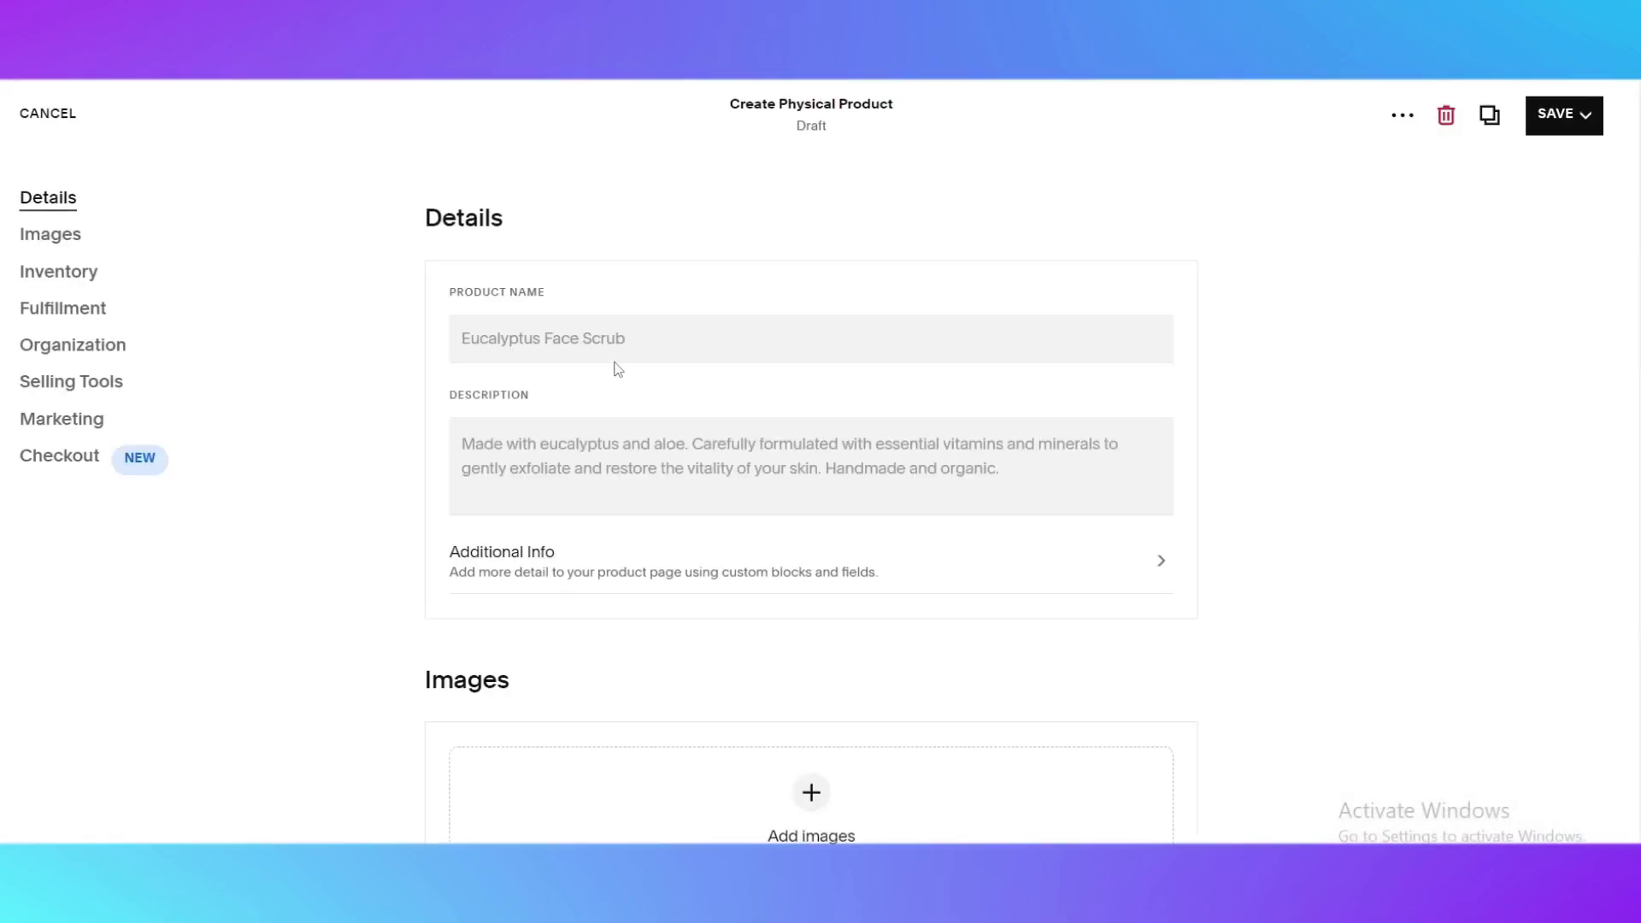
Step: Name the product 'Alien toy' and describe it as 'The alien toy for kids 4+'
{"action": "left_click", "coordinate": [564, 334]}
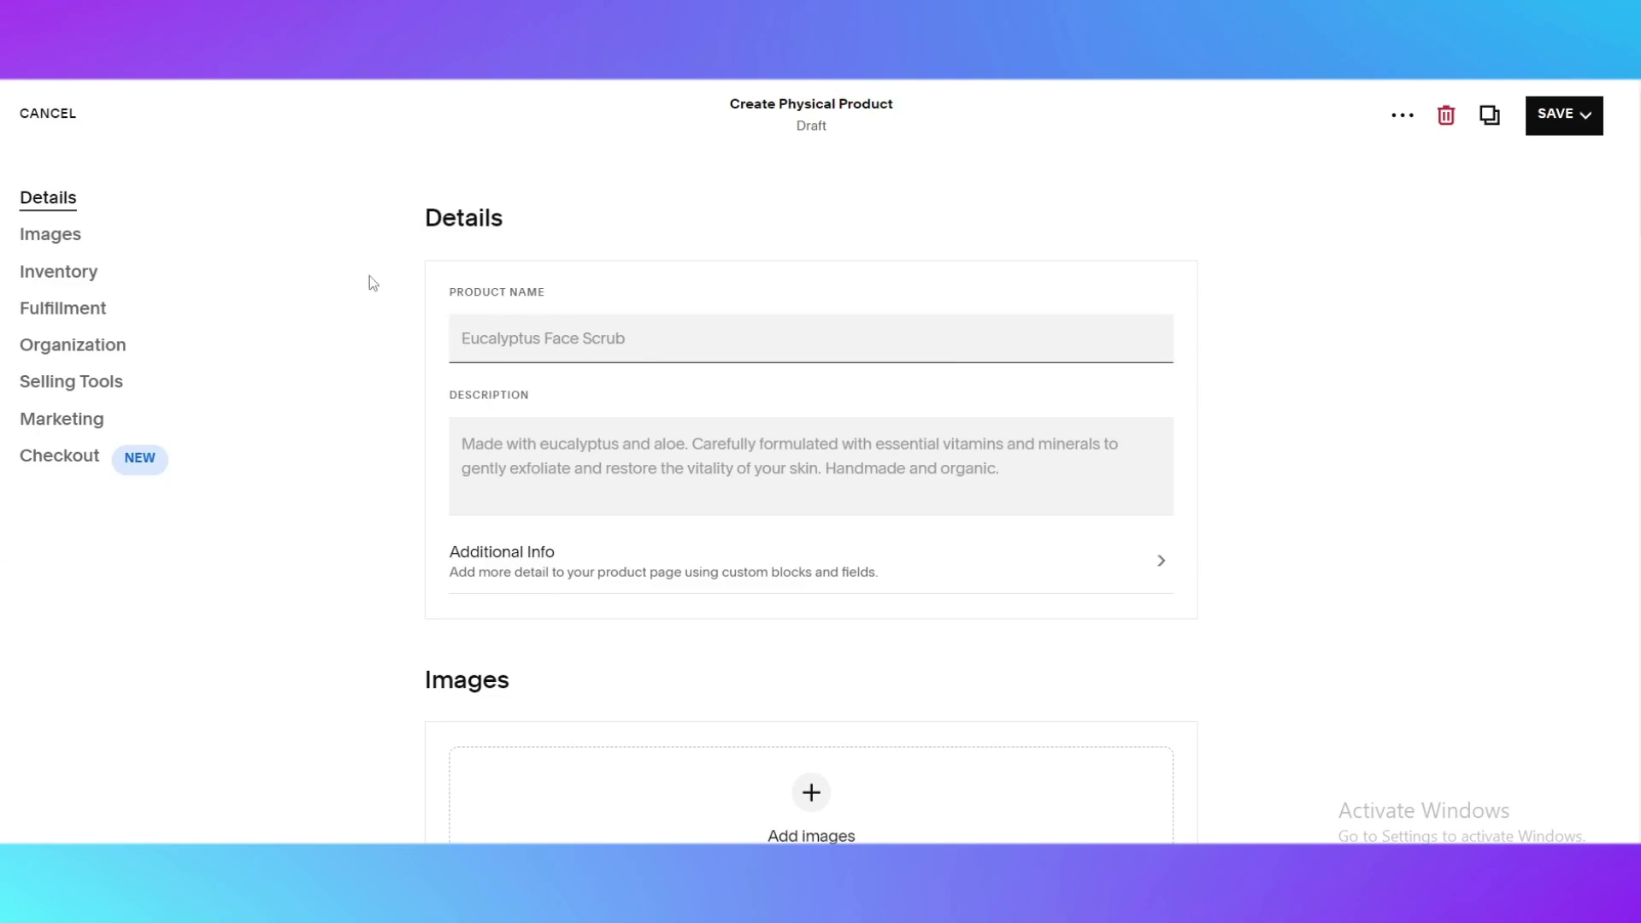
{"action": "type", "text": "ALI"}
{"action": "key", "text": "BackSpace"}
{"action": "key", "text": "BackSpace"}
{"action": "type", "text": "lien "}
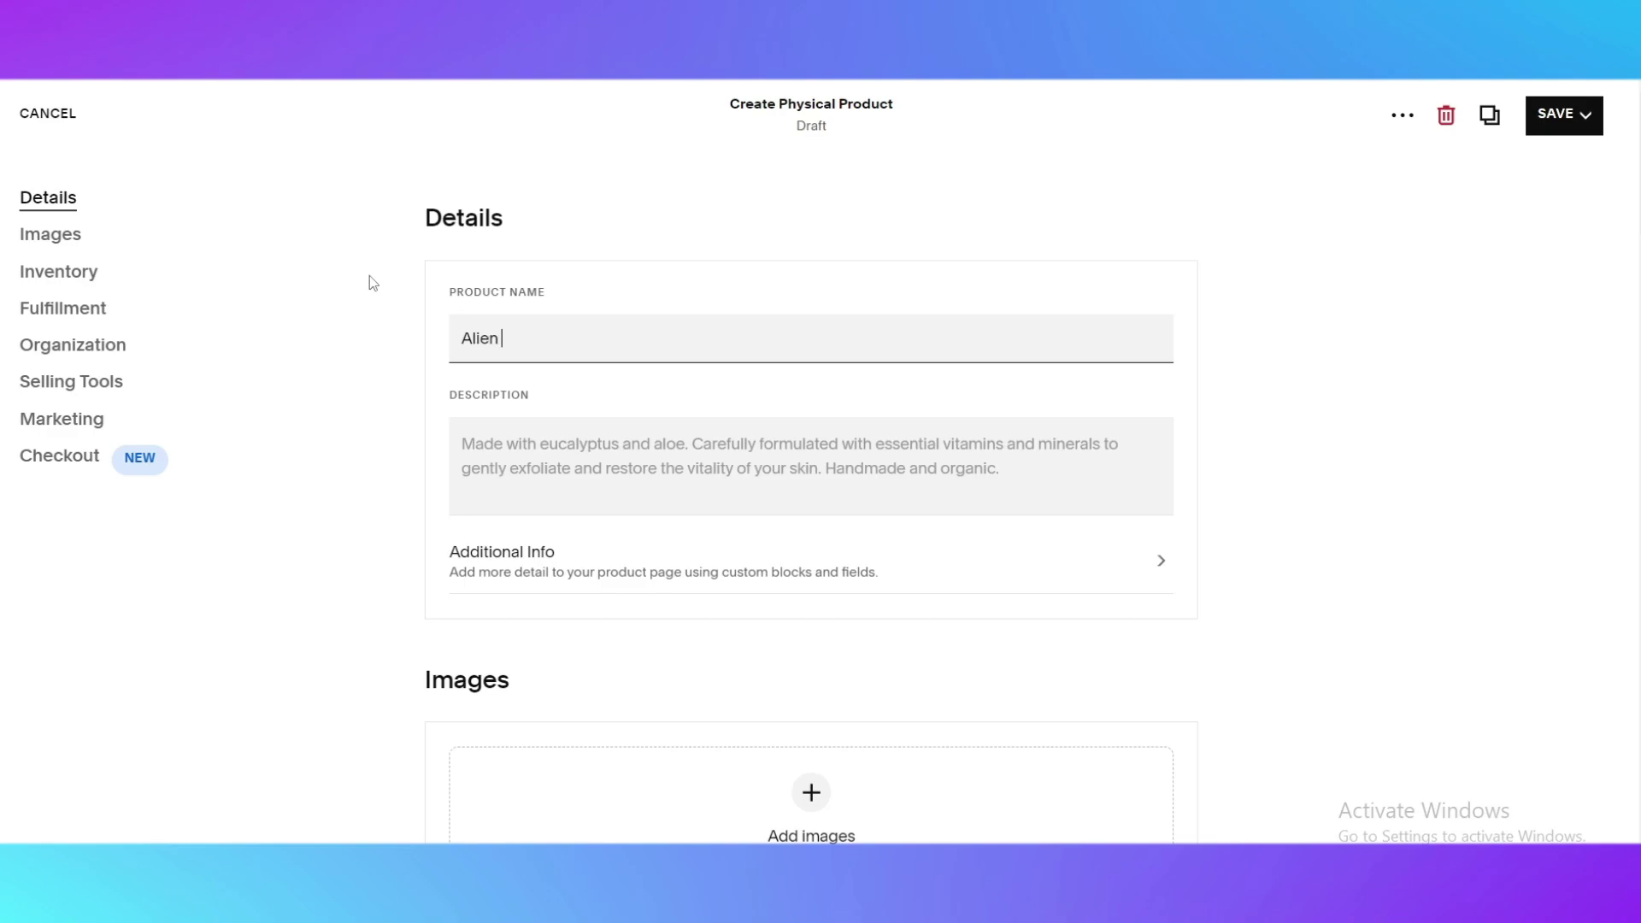
{"action": "type", "text": "toy"}
{"action": "left_click", "coordinate": [650, 450]}
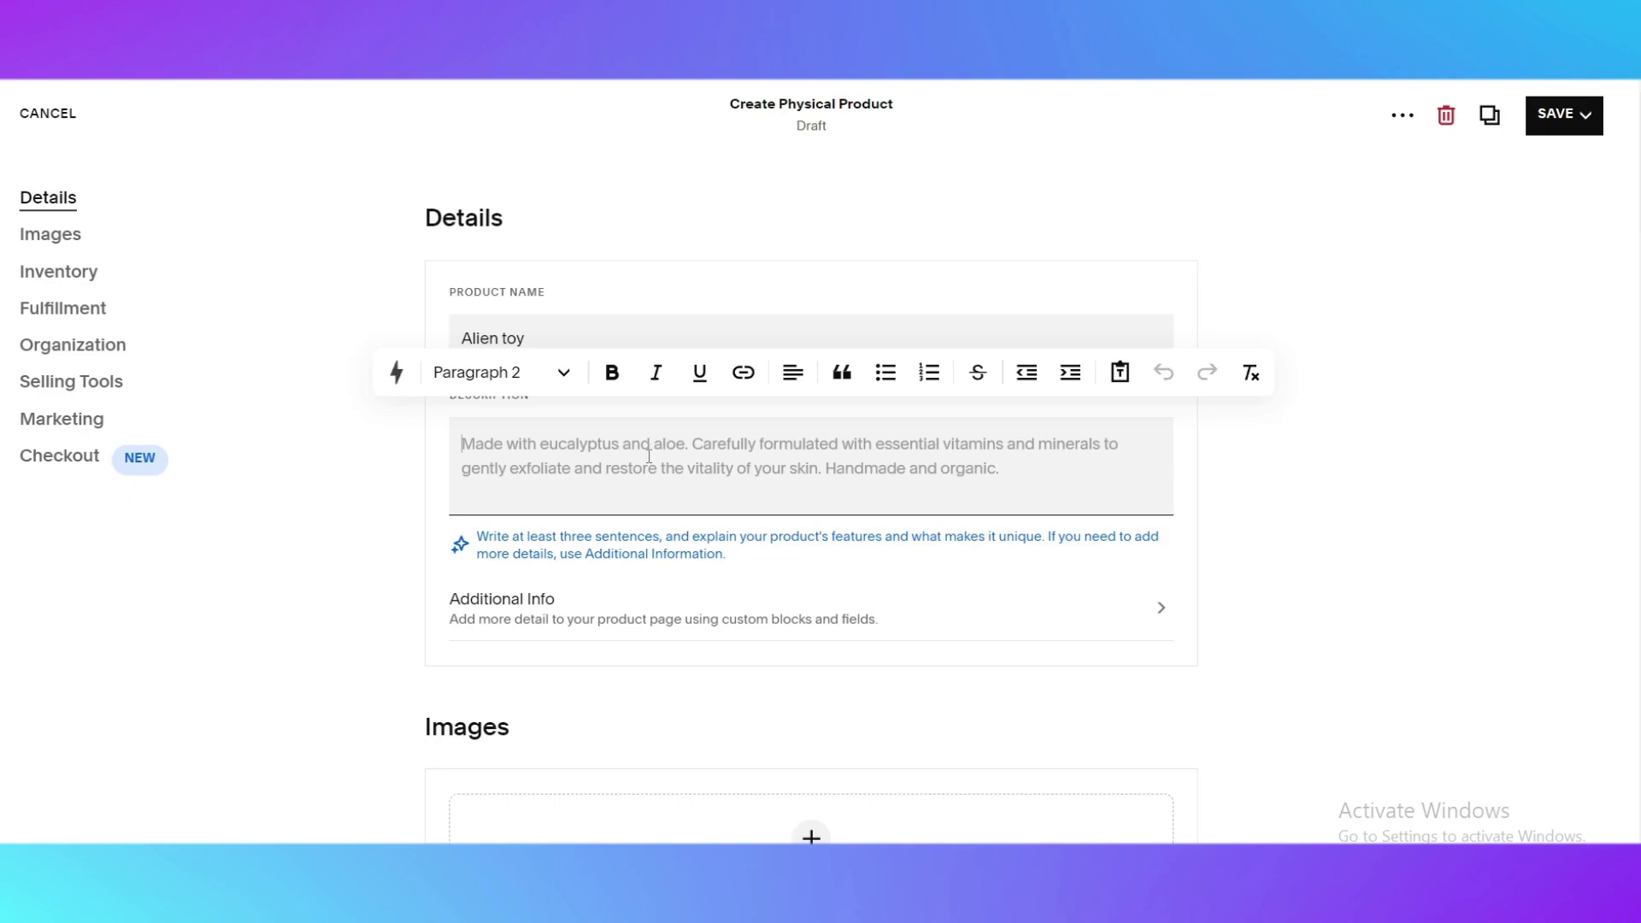
{"action": "left_click", "coordinate": [338, 424]}
{"action": "left_click", "coordinate": [500, 442]}
{"action": "type", "text": "The alien toy"}
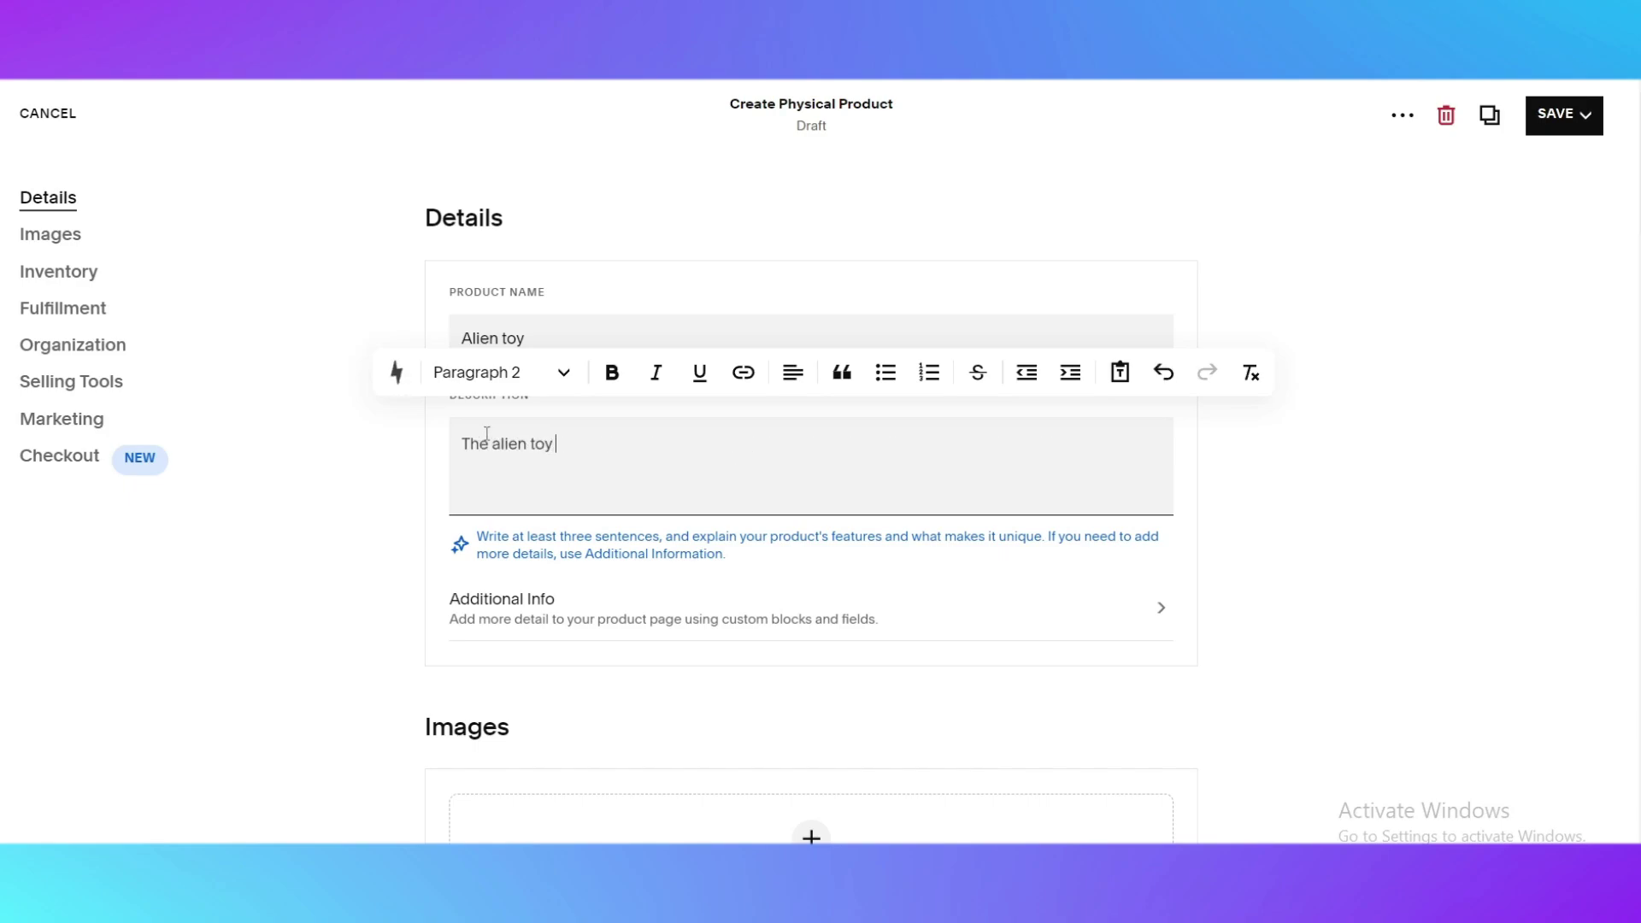
{"action": "type", "text": "for kids 4+"}
{"action": "left_click", "coordinate": [1298, 560]}
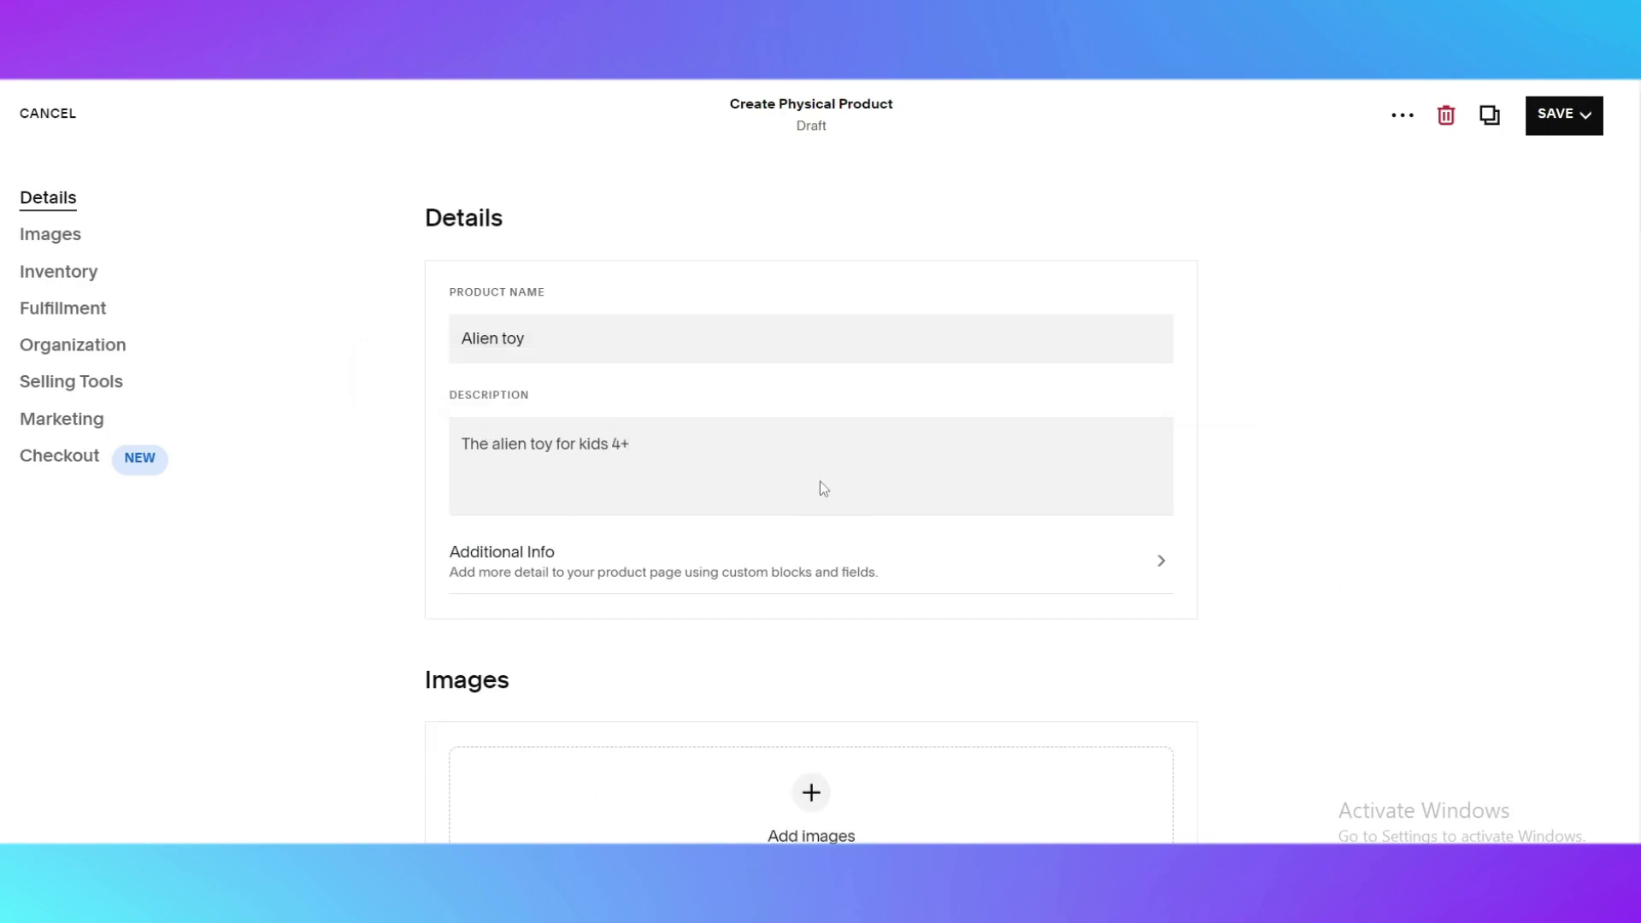
{"action": "scroll", "coordinate": [660, 354], "scroll_direction": "down", "scroll_amount": 3}
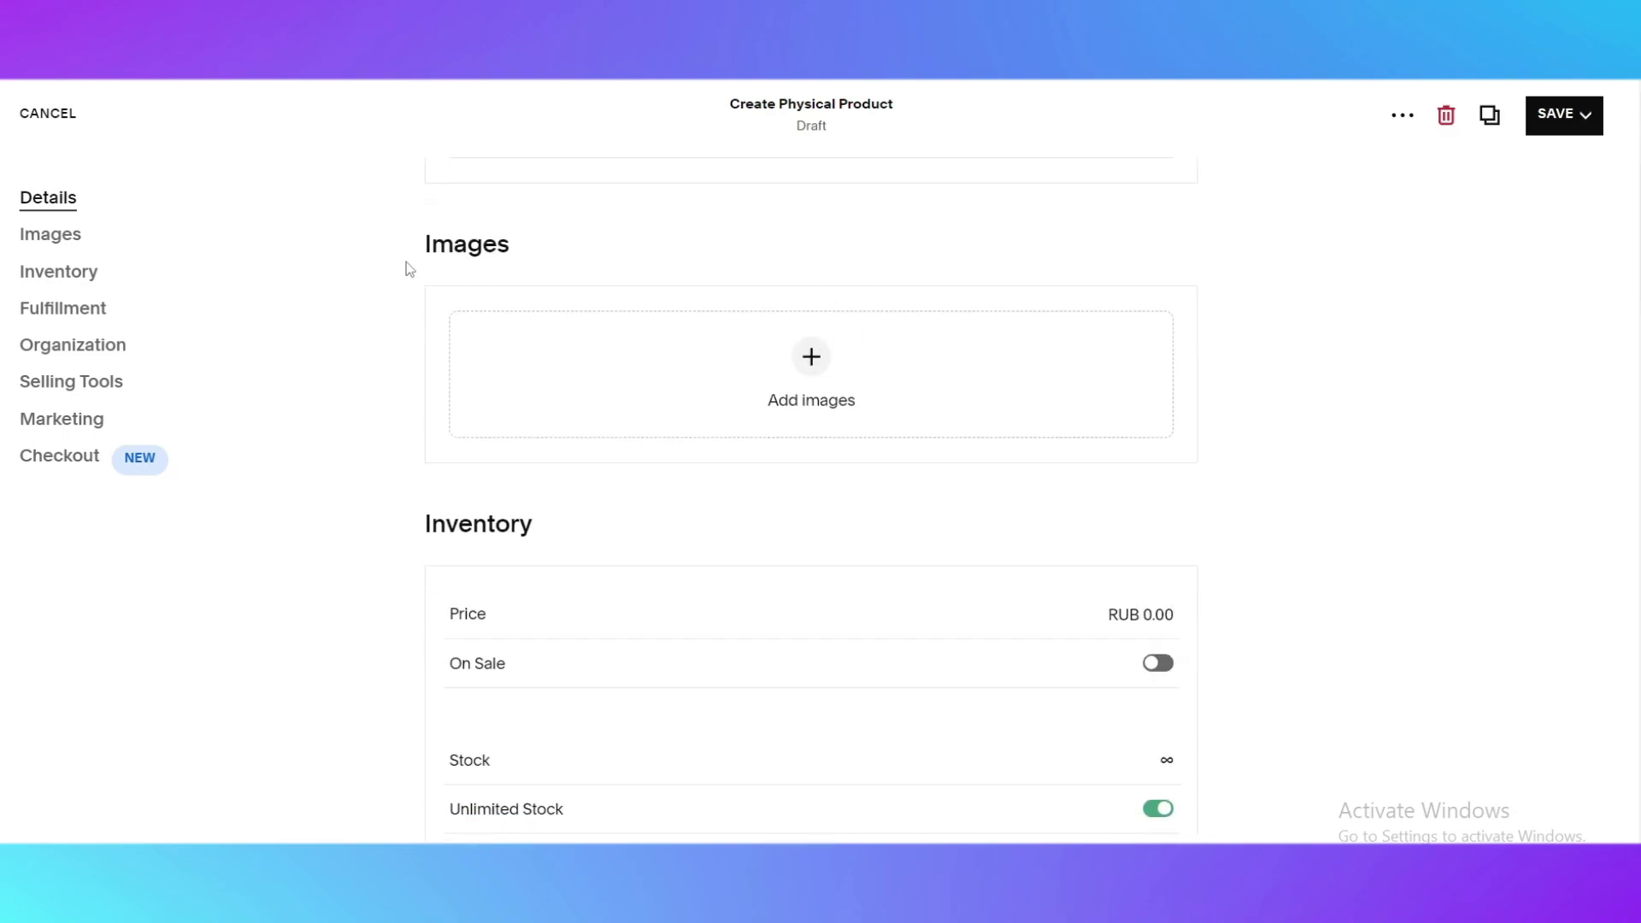
Step: Review the price of RUB 0.00 and toggle On Sale on then back off
{"action": "left_click_drag", "start_coordinate": [406, 262], "coordinate": [534, 265]}
{"action": "scroll", "coordinate": [858, 377], "scroll_direction": "up", "scroll_amount": 2}
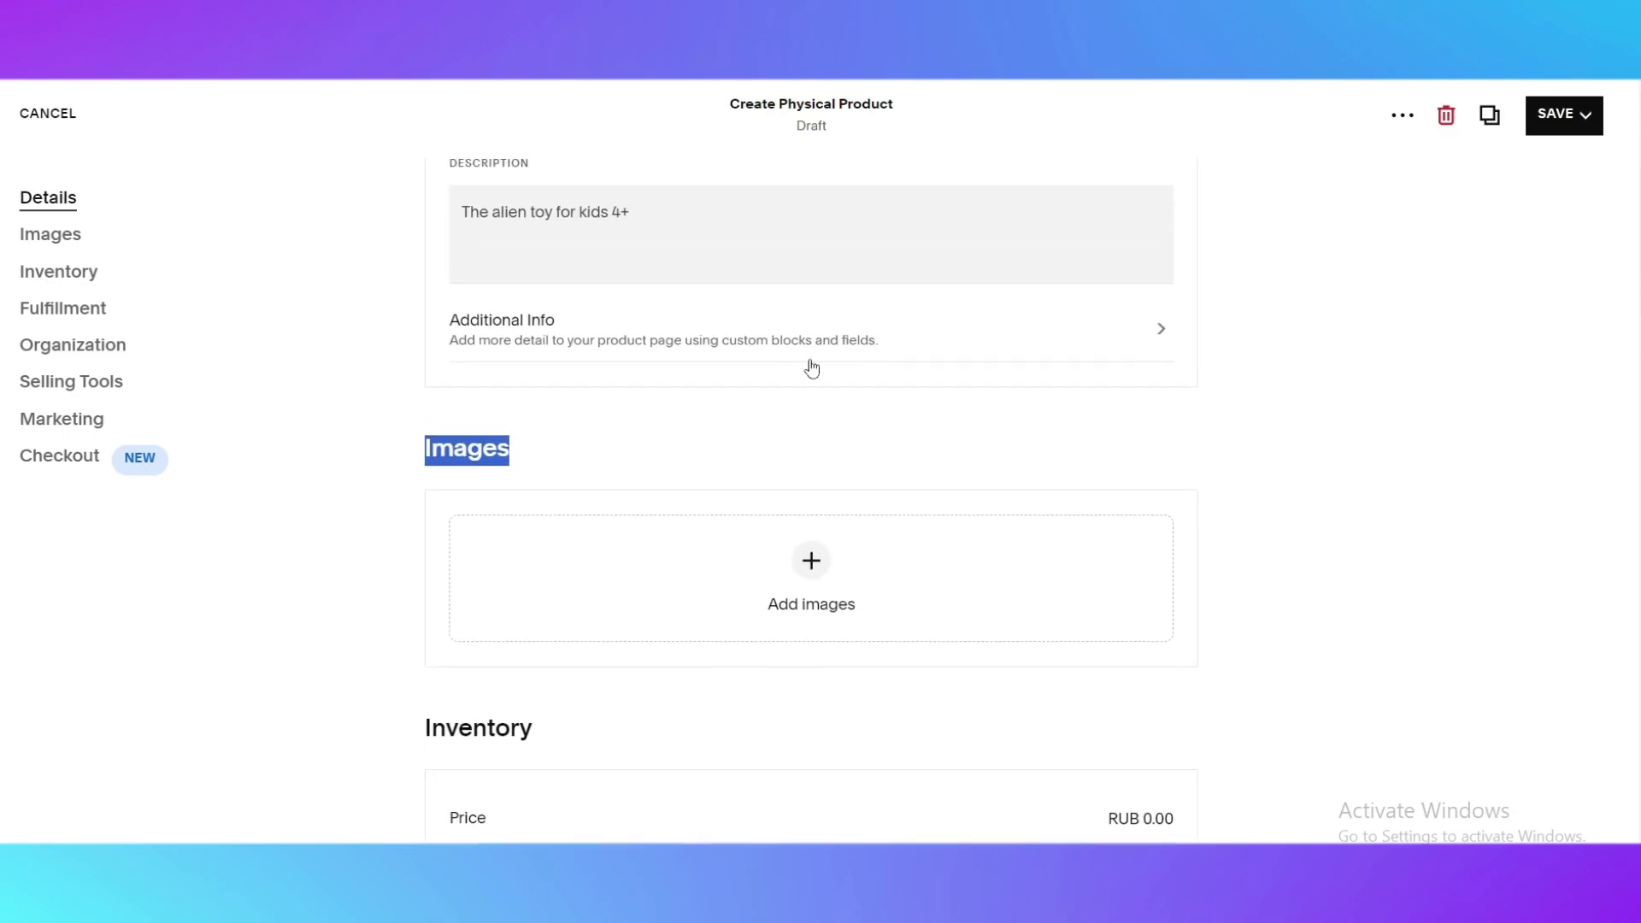
{"action": "scroll", "coordinate": [905, 425], "scroll_direction": "up", "scroll_amount": 1}
{"action": "scroll", "coordinate": [820, 662], "scroll_direction": "up", "scroll_amount": 1}
{"action": "scroll", "coordinate": [524, 402], "scroll_direction": "down", "scroll_amount": 2}
{"action": "scroll", "coordinate": [514, 365], "scroll_direction": "up", "scroll_amount": 2}
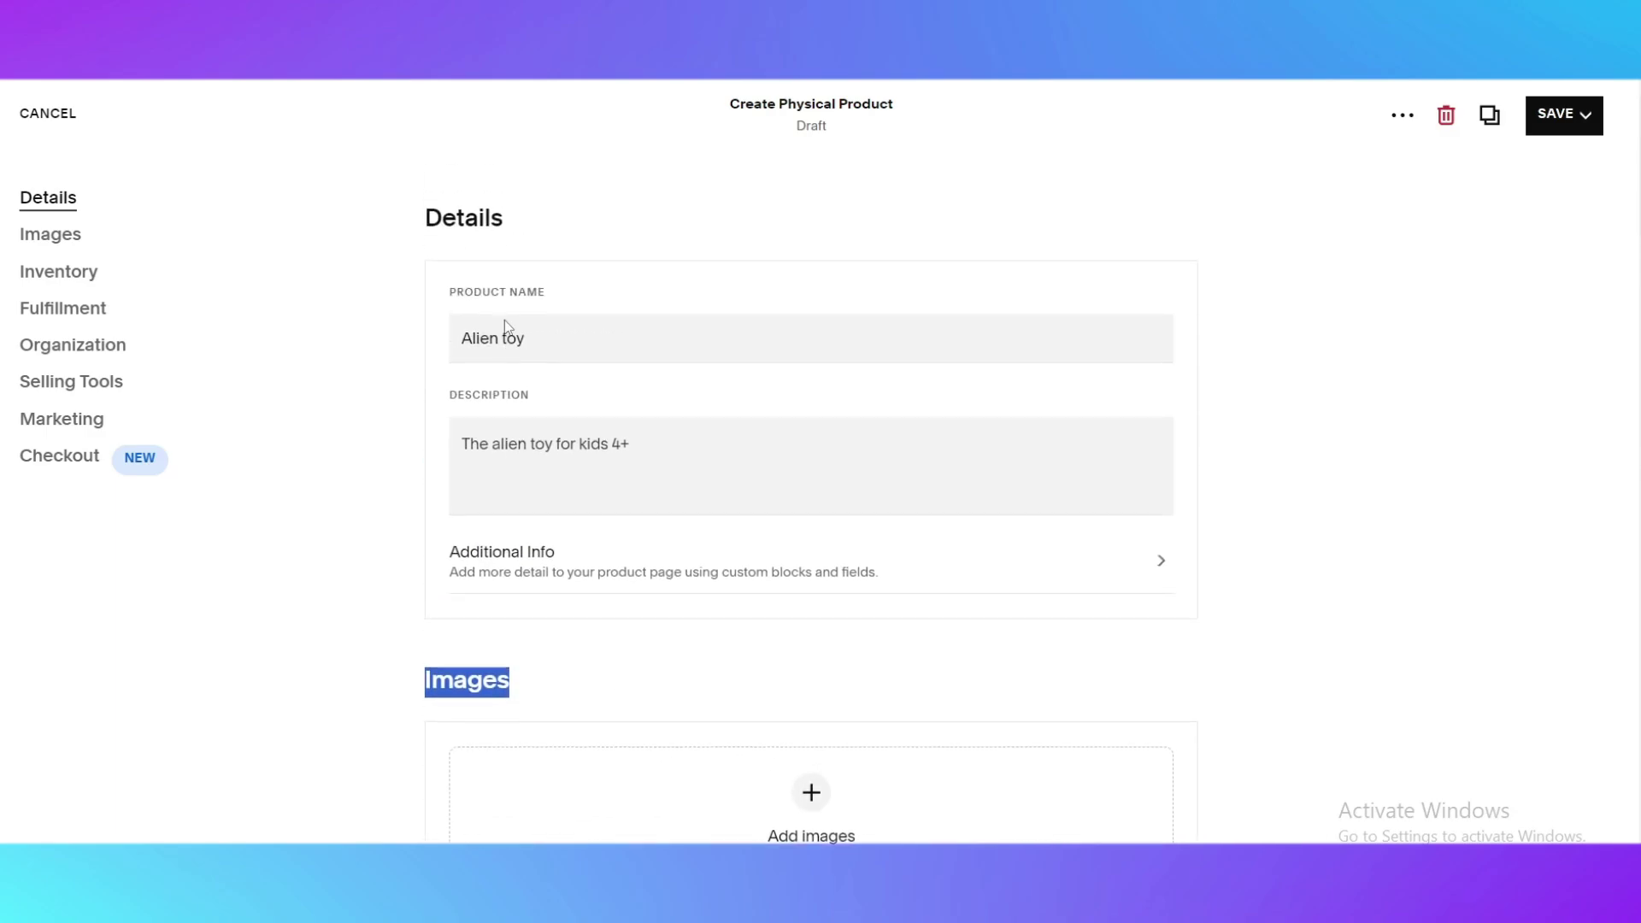
{"action": "scroll", "coordinate": [717, 501], "scroll_direction": "down", "scroll_amount": 1}
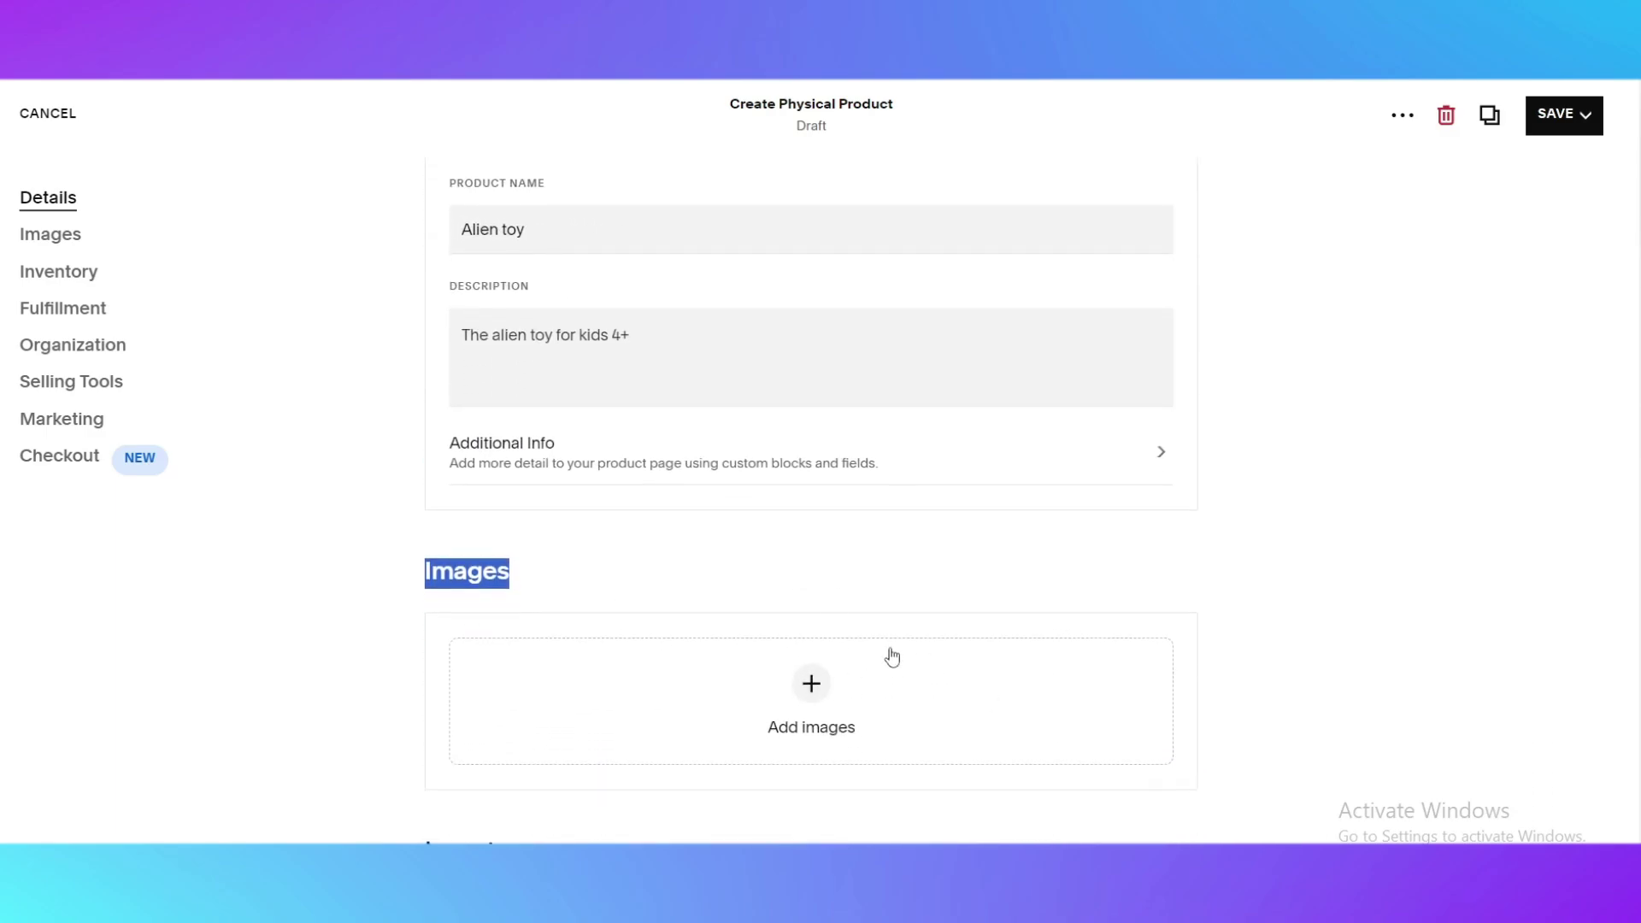
{"action": "scroll", "coordinate": [897, 641], "scroll_direction": "down", "scroll_amount": 4}
{"action": "scroll", "coordinate": [584, 514], "scroll_direction": "down", "scroll_amount": 1}
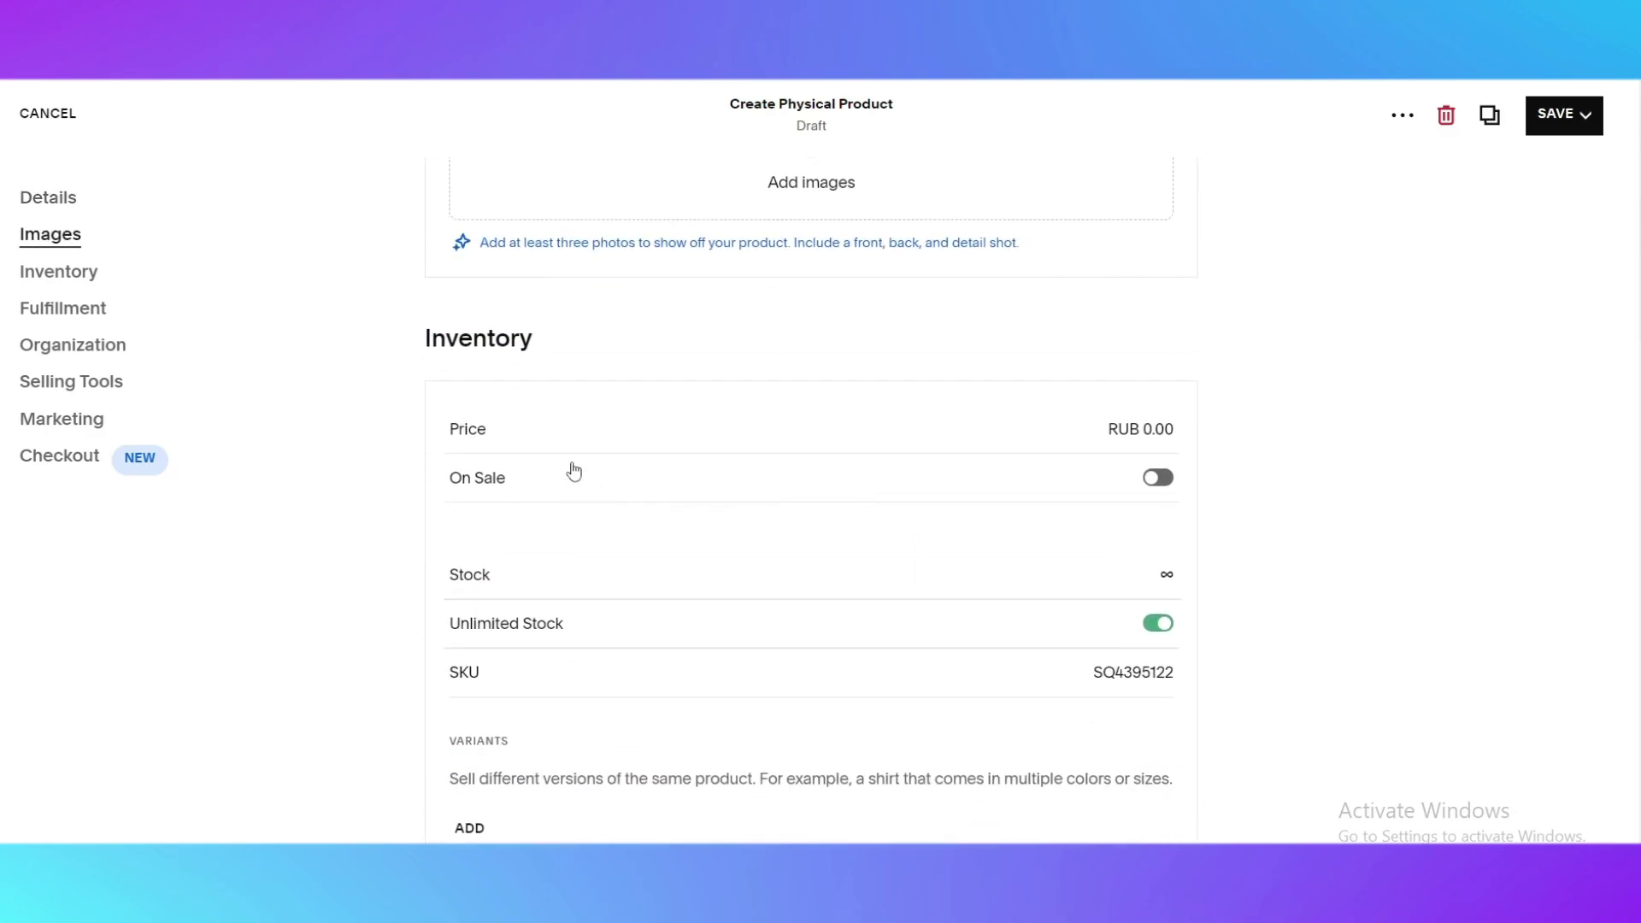
{"action": "double_click", "coordinate": [1169, 433]}
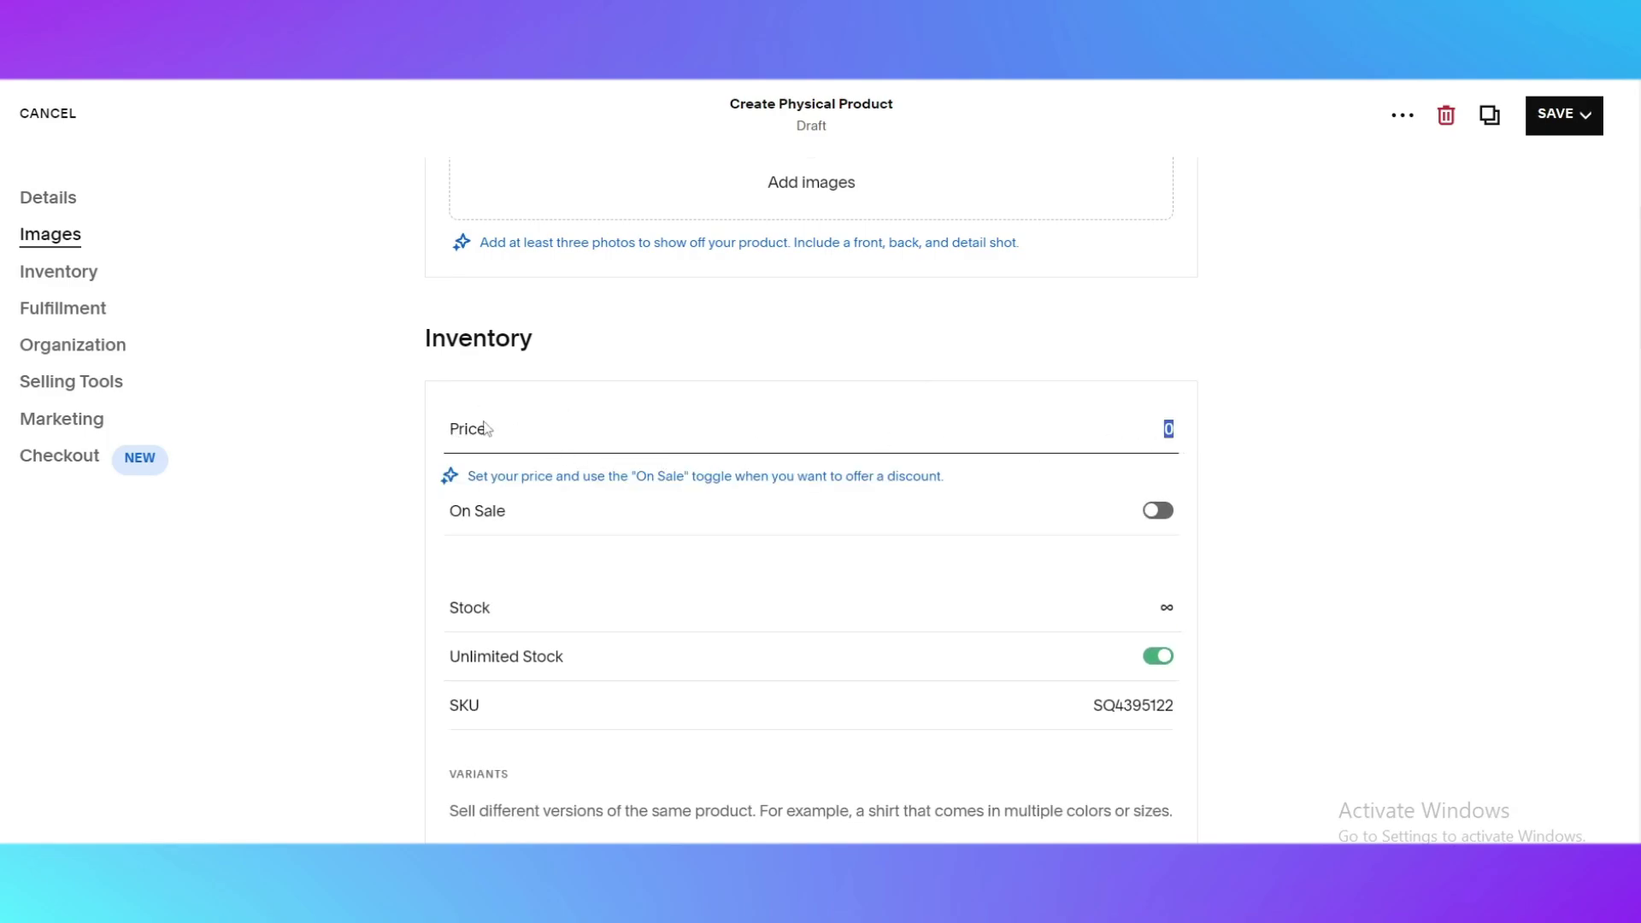
{"action": "scroll", "coordinate": [634, 465], "scroll_direction": "up", "scroll_amount": 1}
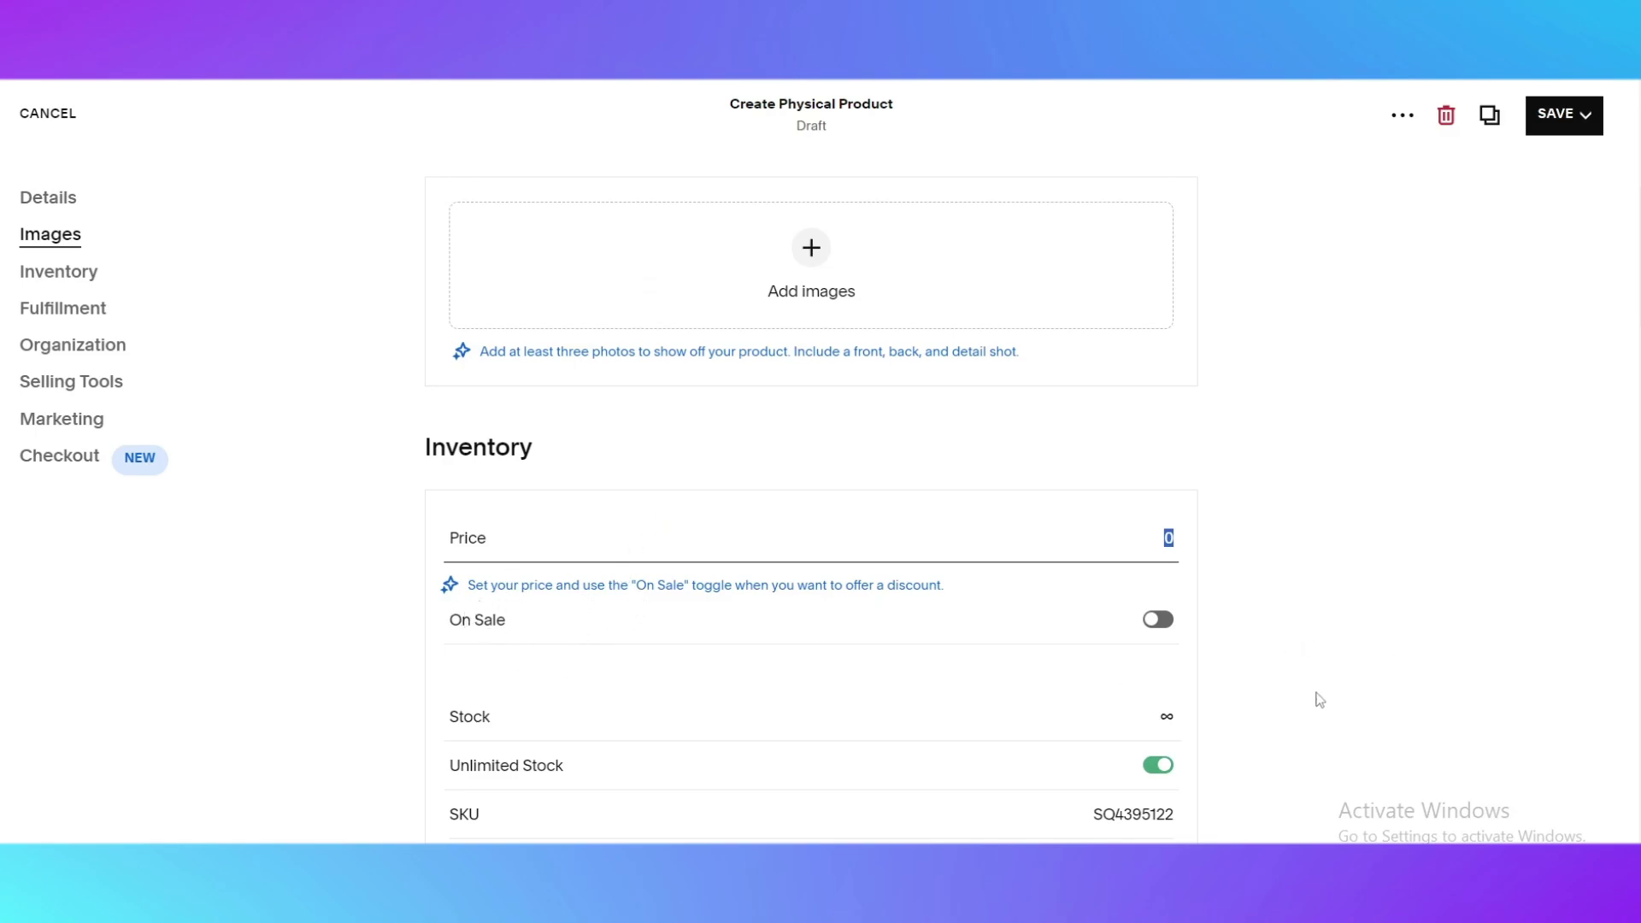
{"action": "left_click", "coordinate": [1157, 624]}
{"action": "left_click", "coordinate": [1160, 593]}
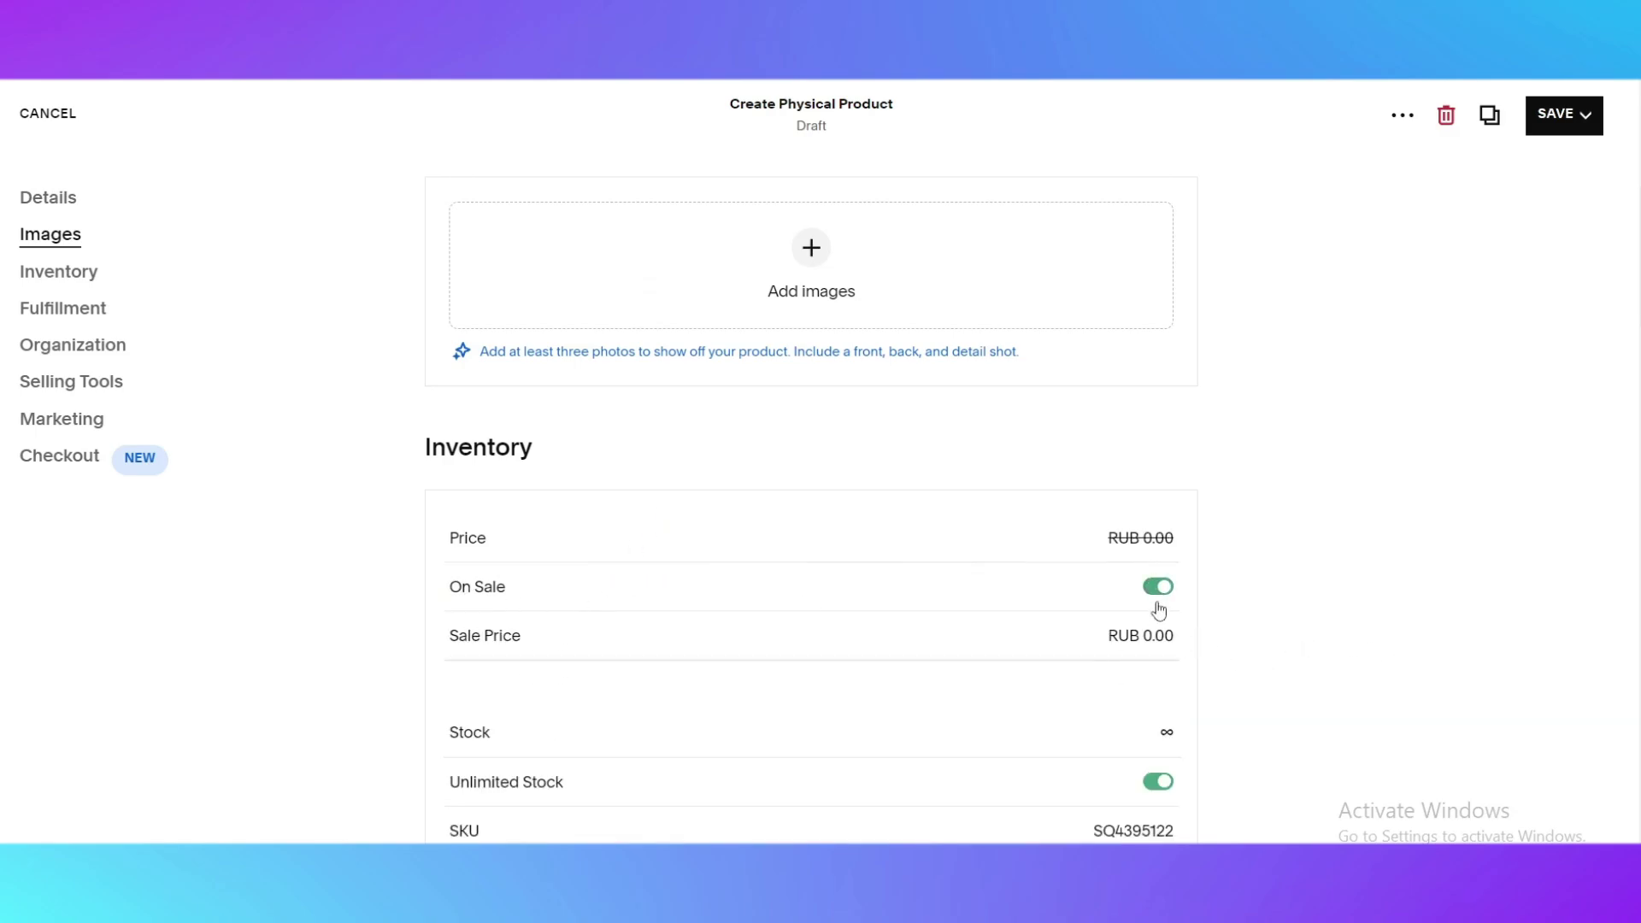
{"action": "left_click", "coordinate": [1167, 600]}
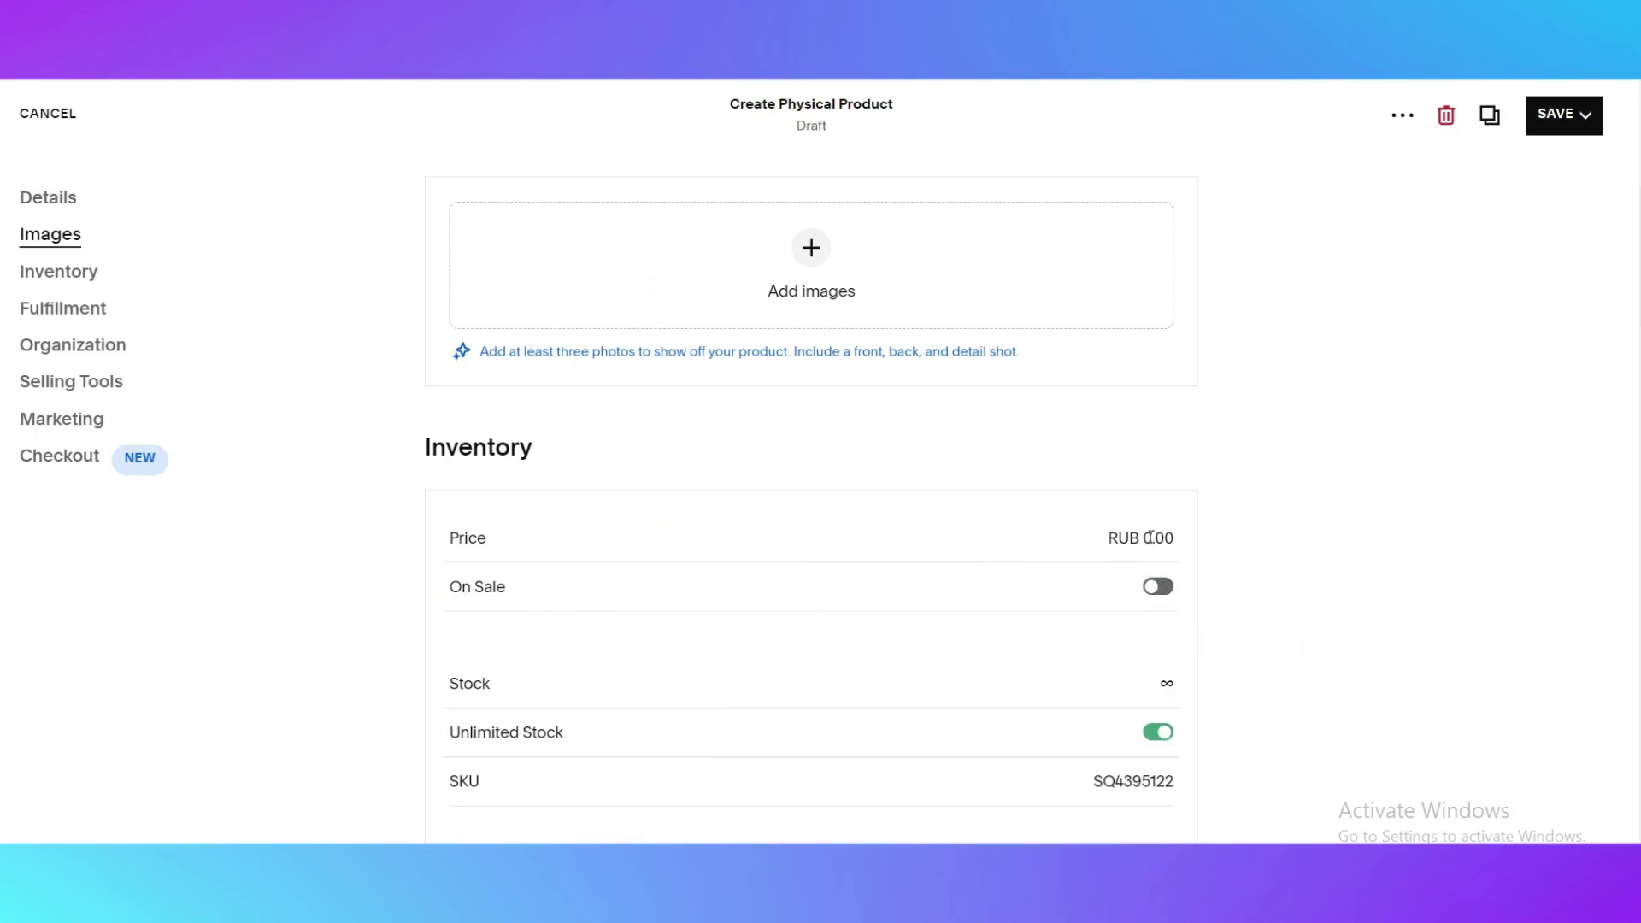
{"action": "double_click", "coordinate": [1151, 538]}
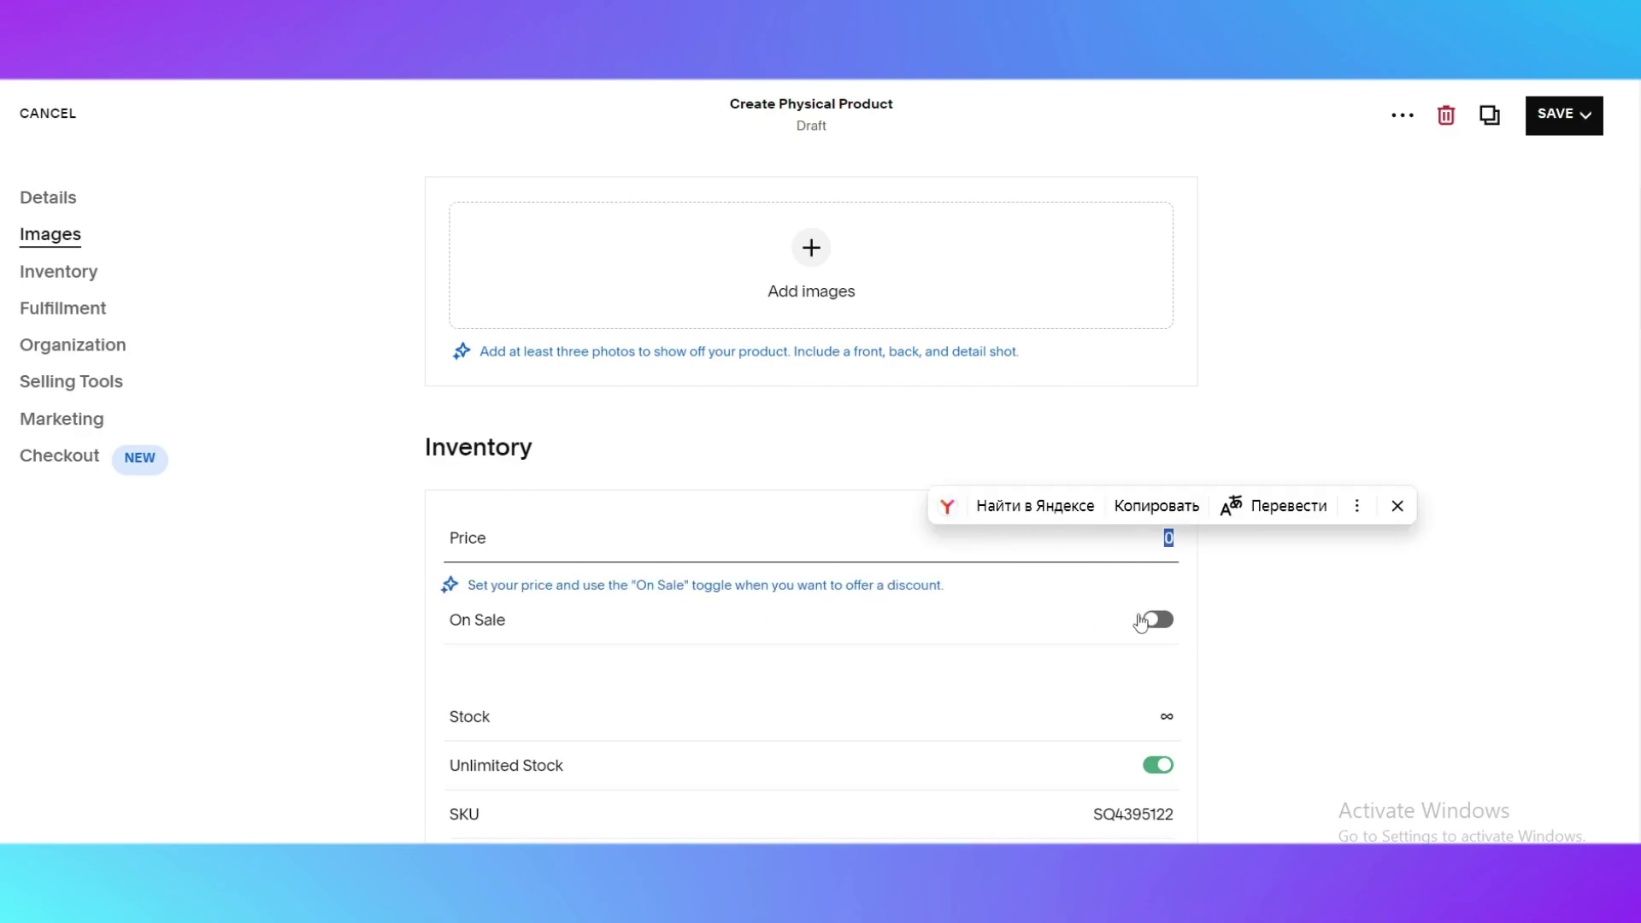
{"action": "scroll", "coordinate": [523, 330], "scroll_direction": "up", "scroll_amount": 5}
{"action": "scroll", "coordinate": [762, 342], "scroll_direction": "down", "scroll_amount": 3}
{"action": "scroll", "coordinate": [783, 414], "scroll_direction": "down", "scroll_amount": 3}
{"action": "scroll", "coordinate": [782, 415], "scroll_direction": "up", "scroll_amount": 3}
{"action": "scroll", "coordinate": [789, 415], "scroll_direction": "down", "scroll_amount": 1}
{"action": "scroll", "coordinate": [594, 360], "scroll_direction": "down", "scroll_amount": 1}
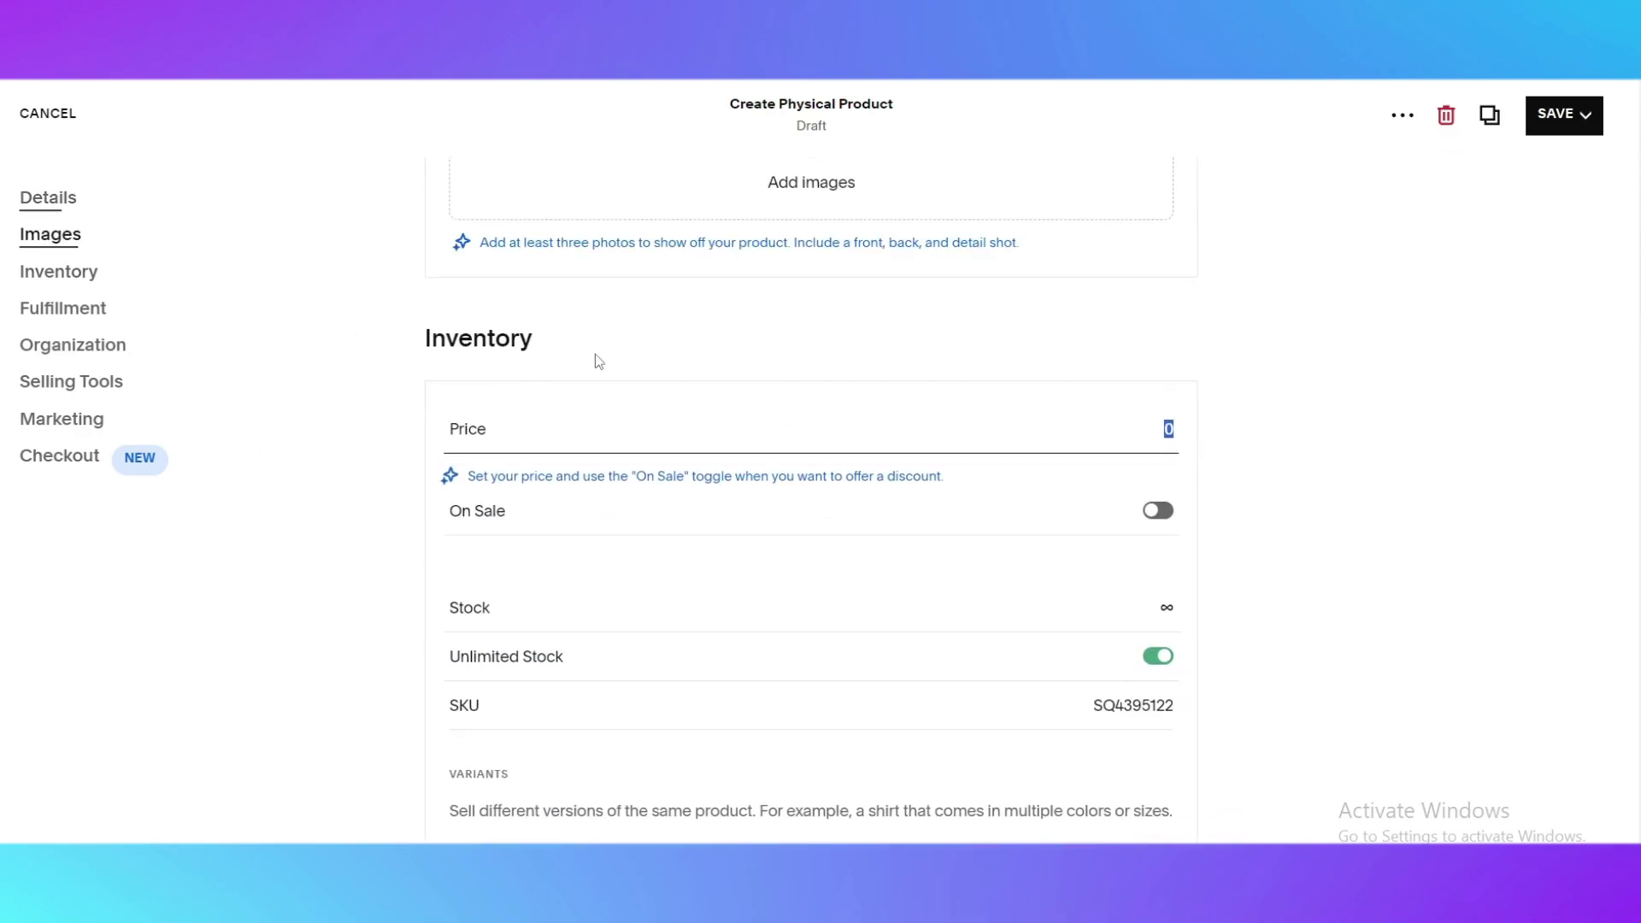
{"action": "scroll", "coordinate": [535, 355], "scroll_direction": "up", "scroll_amount": 5}
{"action": "scroll", "coordinate": [585, 381], "scroll_direction": "down", "scroll_amount": 3}
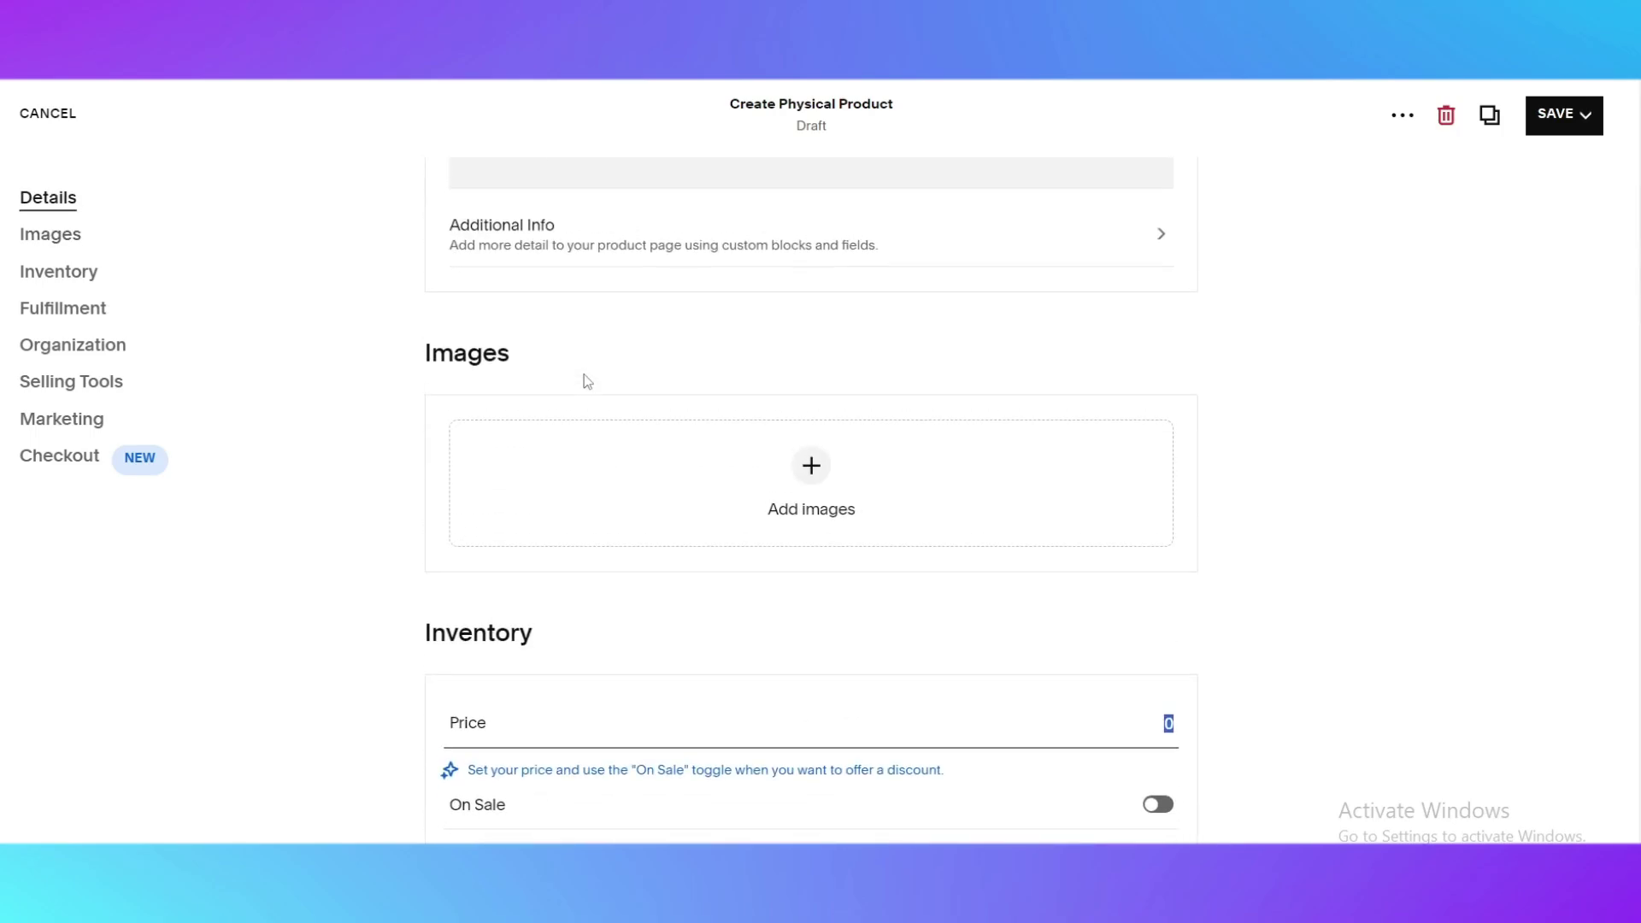
{"action": "scroll", "coordinate": [582, 378], "scroll_direction": "down", "scroll_amount": 4}
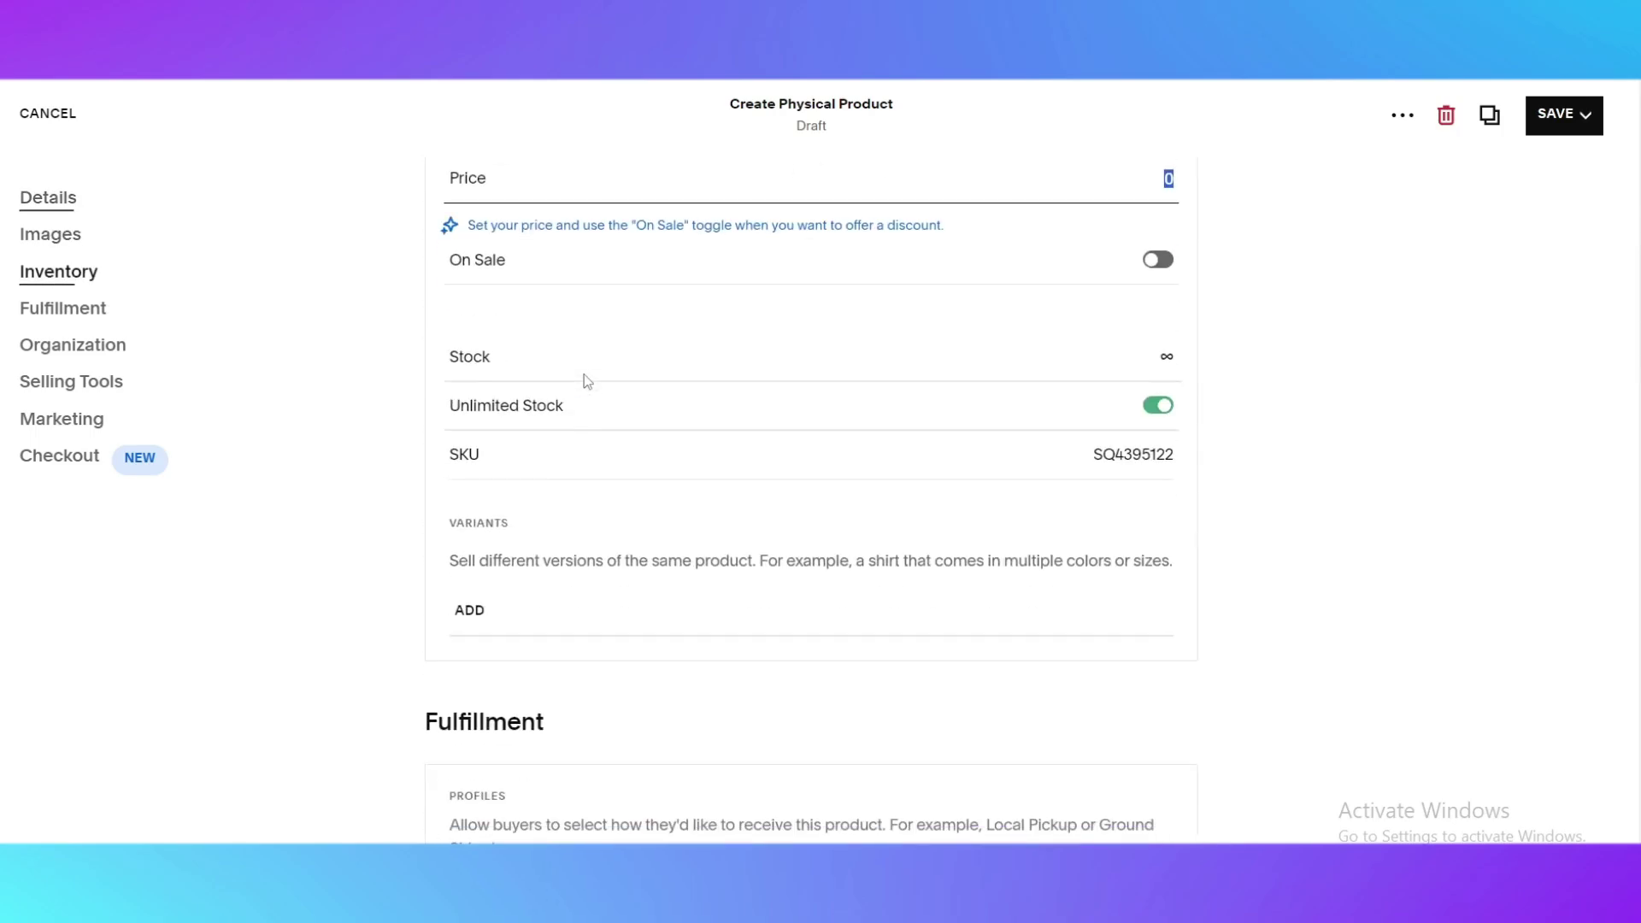
{"action": "left_click", "coordinate": [1005, 384]}
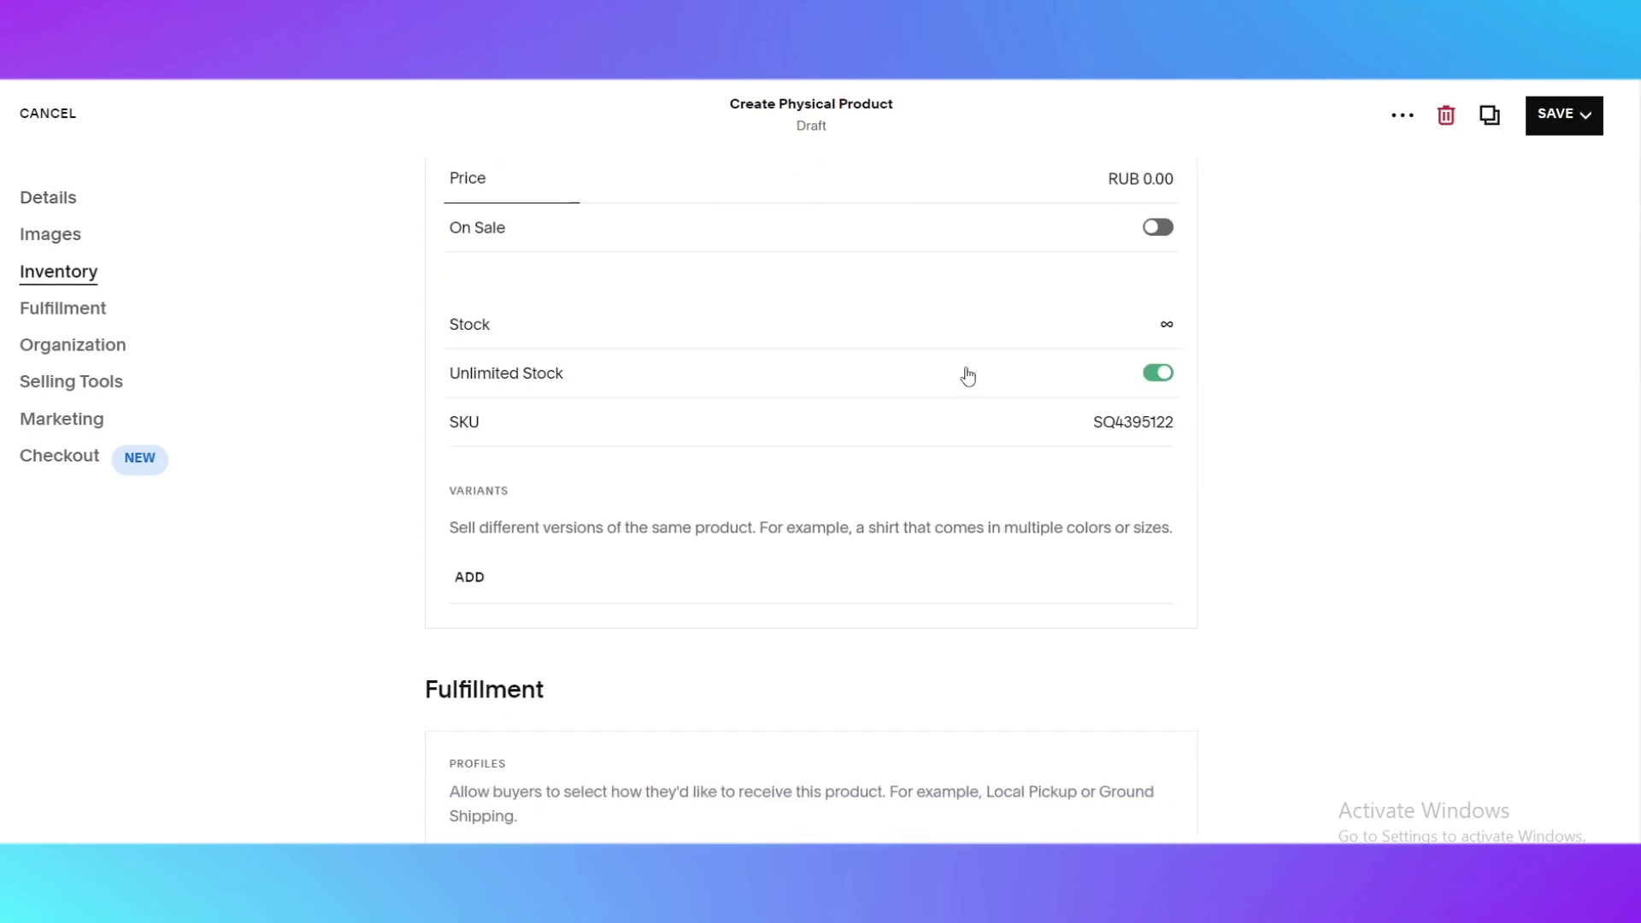
Step: Switch off Unlimited Stock and set the stock quantity to 50
{"action": "left_click", "coordinate": [1156, 375]}
{"action": "left_click", "coordinate": [1154, 325]}
{"action": "double_click", "coordinate": [1147, 328]}
{"action": "type", "text": "50"}
{"action": "left_click", "coordinate": [1237, 336]}
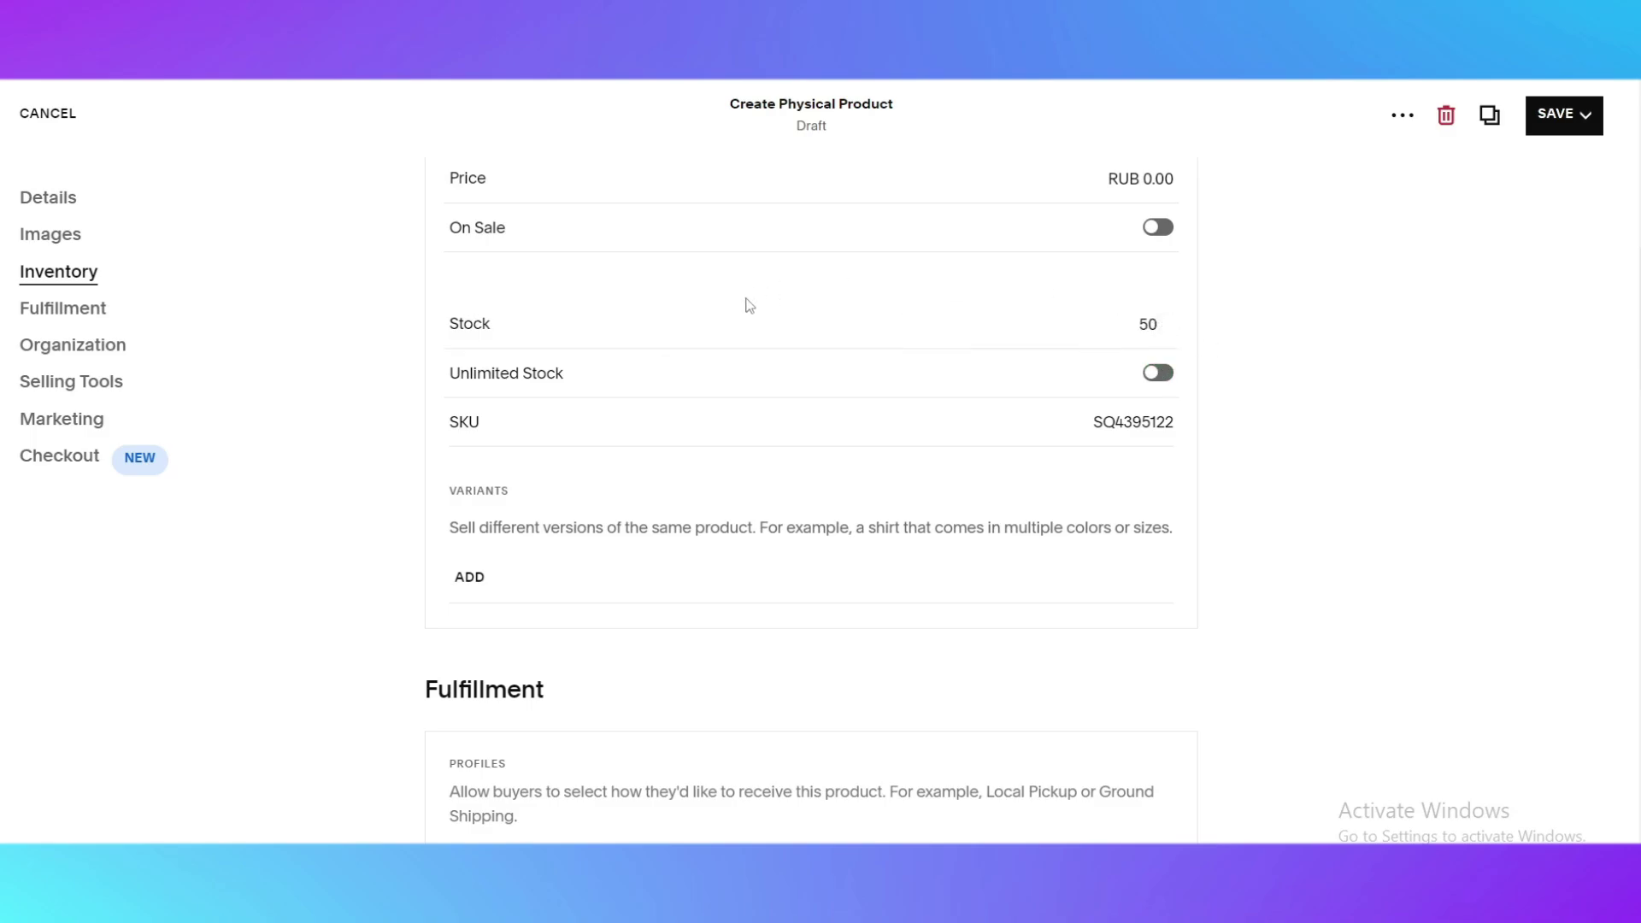
{"action": "scroll", "coordinate": [783, 347], "scroll_direction": "up", "scroll_amount": 3}
{"action": "scroll", "coordinate": [625, 538], "scroll_direction": "down", "scroll_amount": 1}
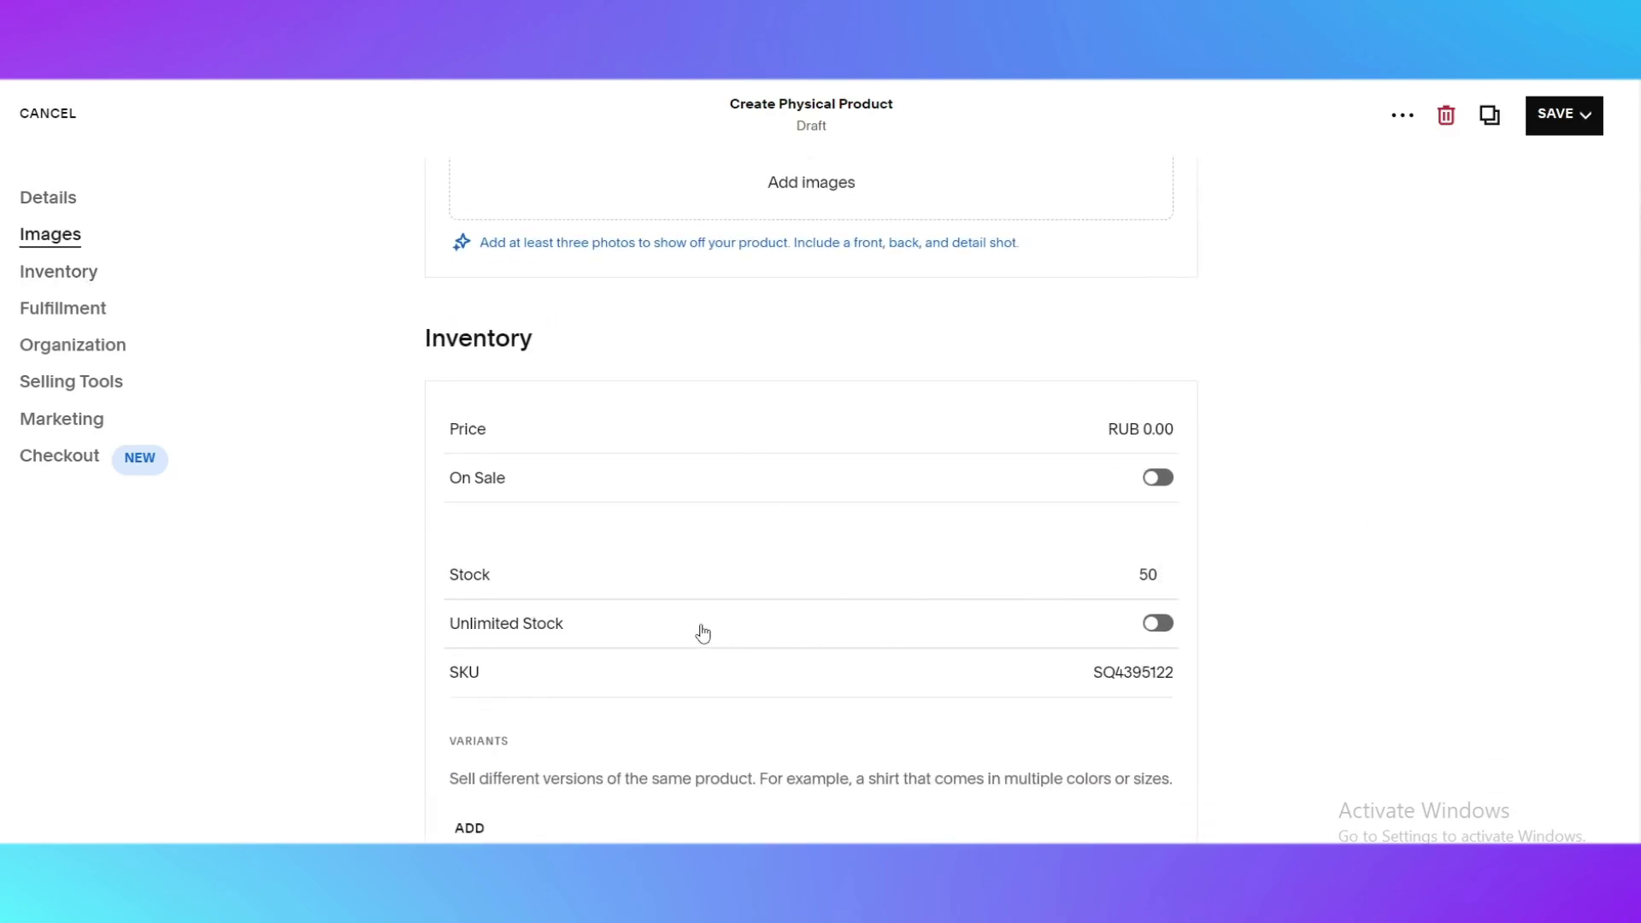
{"action": "scroll", "coordinate": [647, 632], "scroll_direction": "down", "scroll_amount": 2}
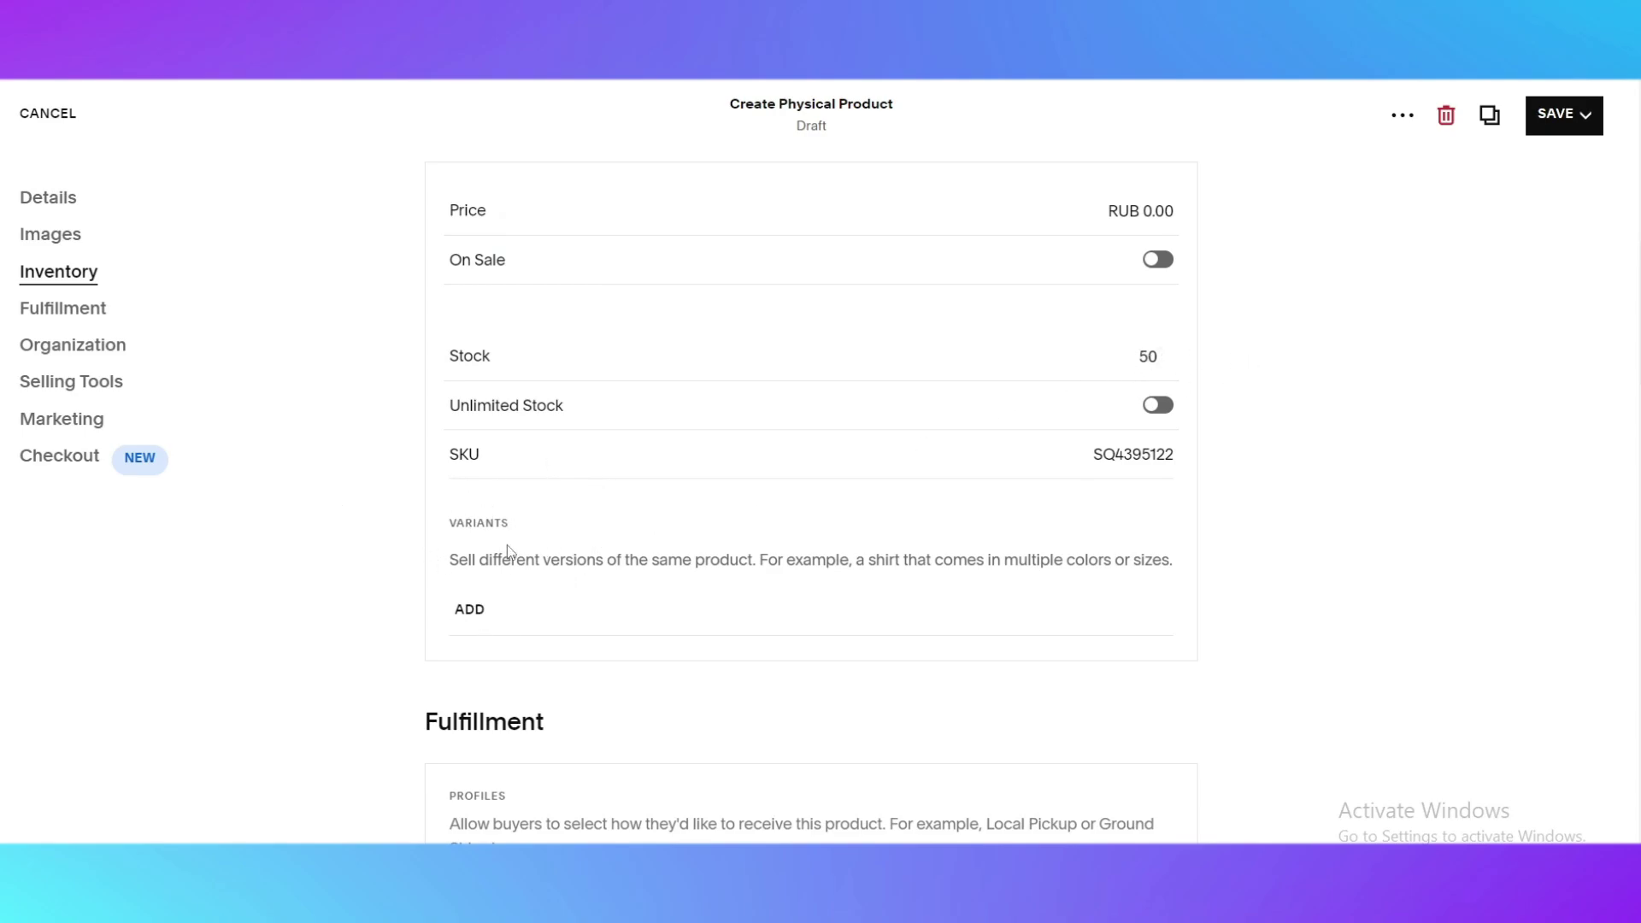
{"action": "scroll", "coordinate": [506, 544], "scroll_direction": "up", "scroll_amount": 5}
{"action": "scroll", "coordinate": [671, 563], "scroll_direction": "down", "scroll_amount": 2}
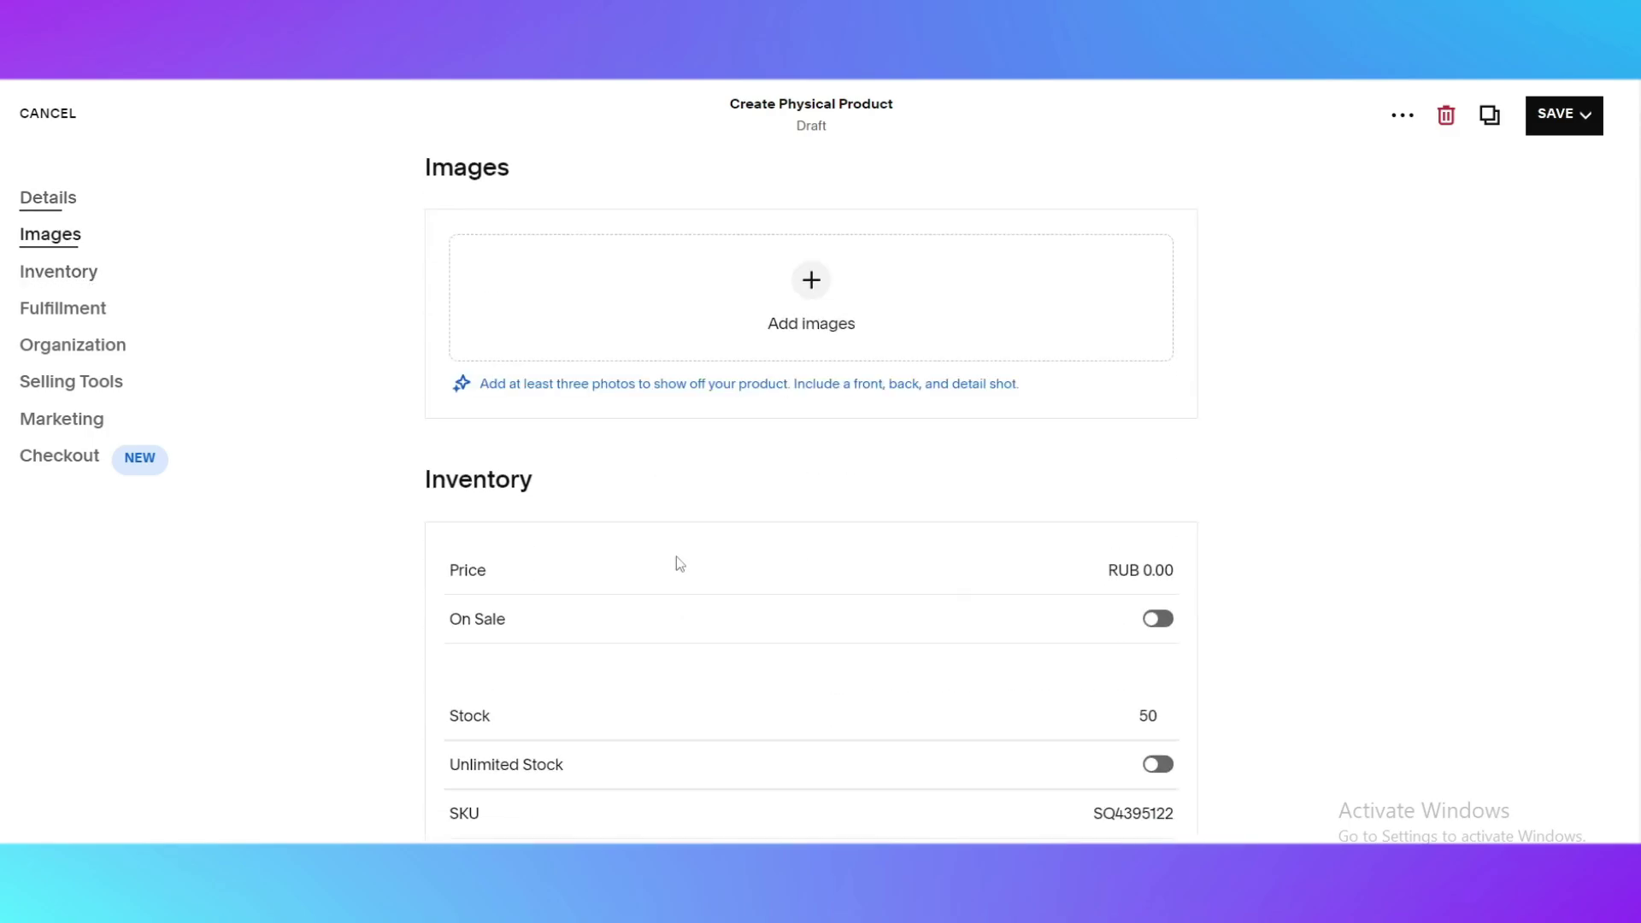
{"action": "scroll", "coordinate": [673, 562], "scroll_direction": "down", "scroll_amount": 3}
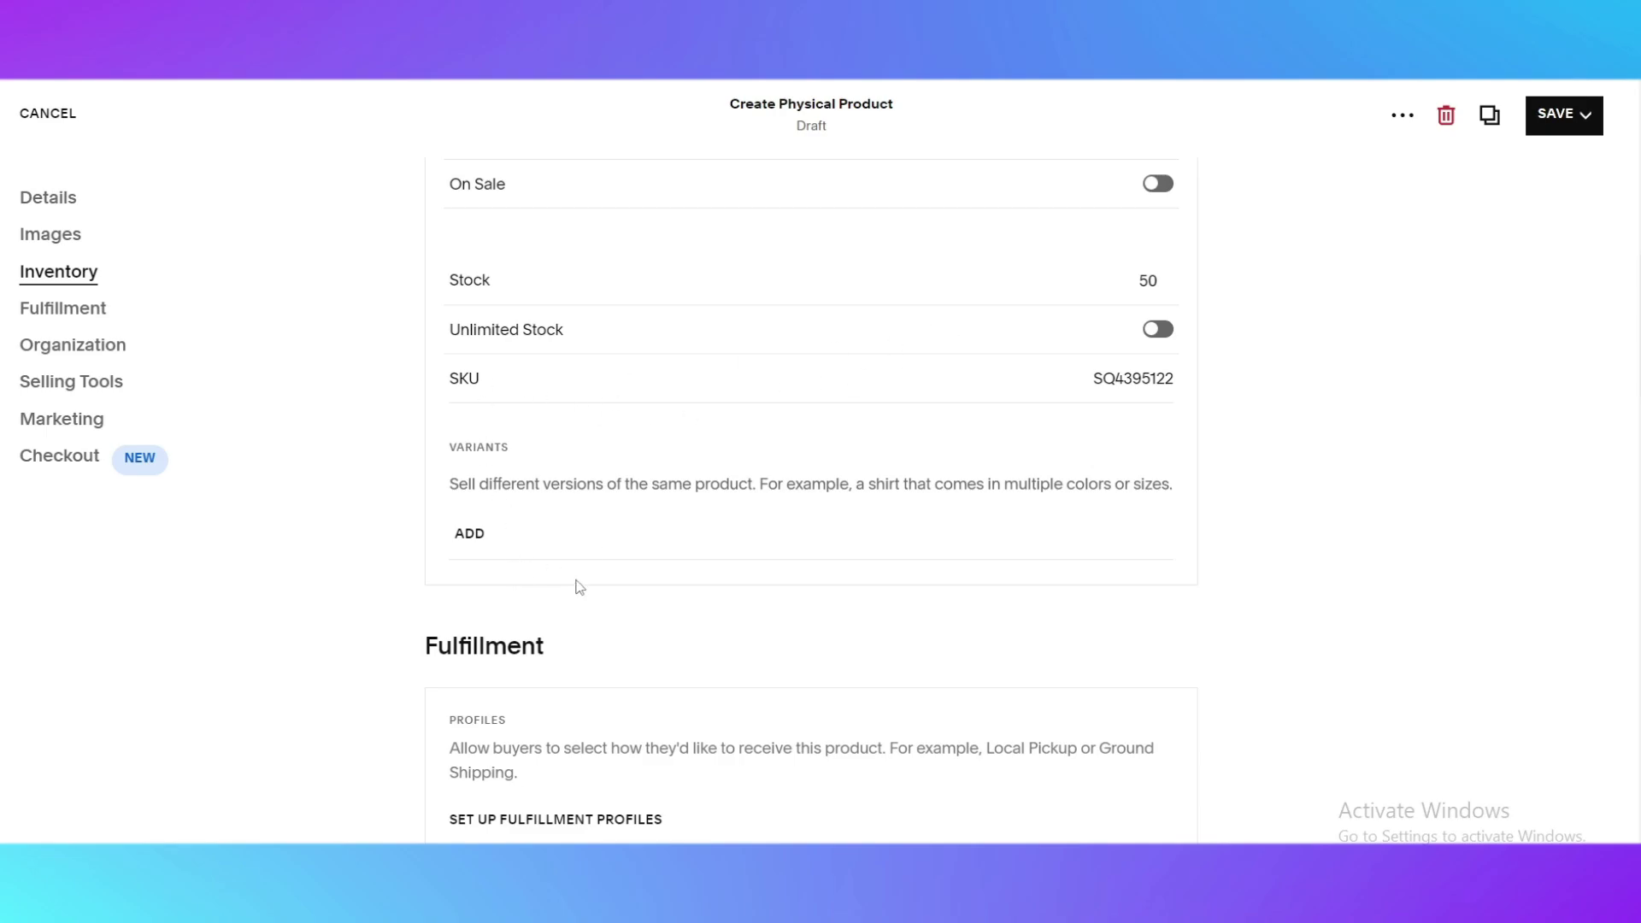
{"action": "scroll", "coordinate": [568, 509], "scroll_direction": "down", "scroll_amount": 2}
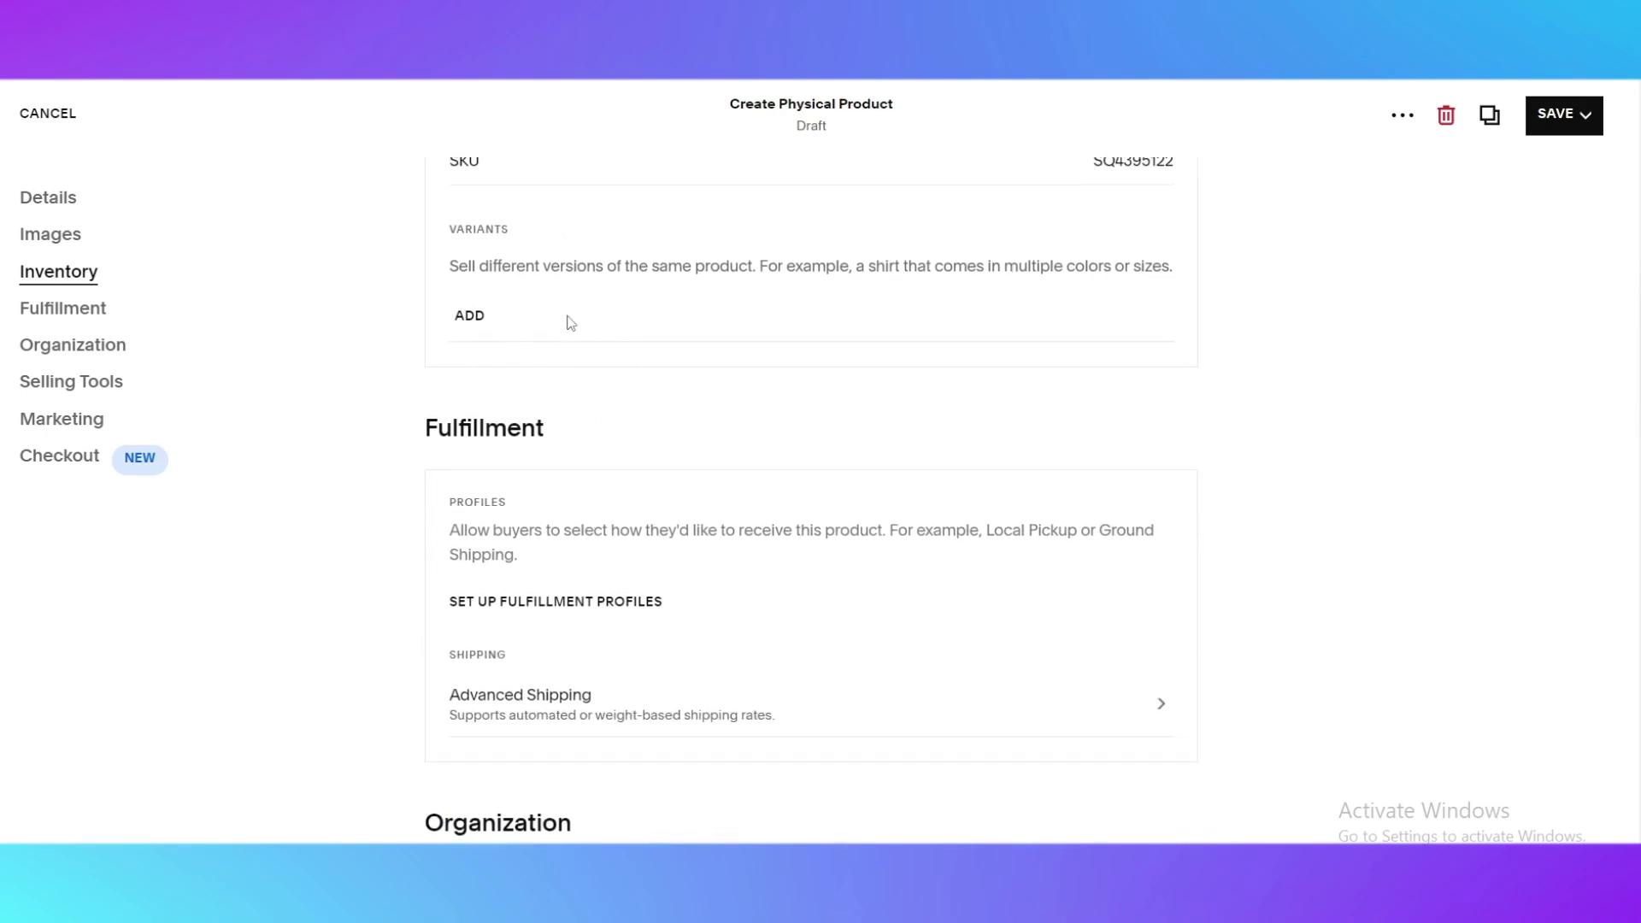
{"action": "left_click_drag", "start_coordinate": [402, 450], "coordinate": [573, 433]}
{"action": "left_click_drag", "start_coordinate": [448, 502], "coordinate": [508, 506]}
{"action": "left_click", "coordinate": [453, 530]}
{"action": "scroll", "coordinate": [412, 469], "scroll_direction": "down", "scroll_amount": 2}
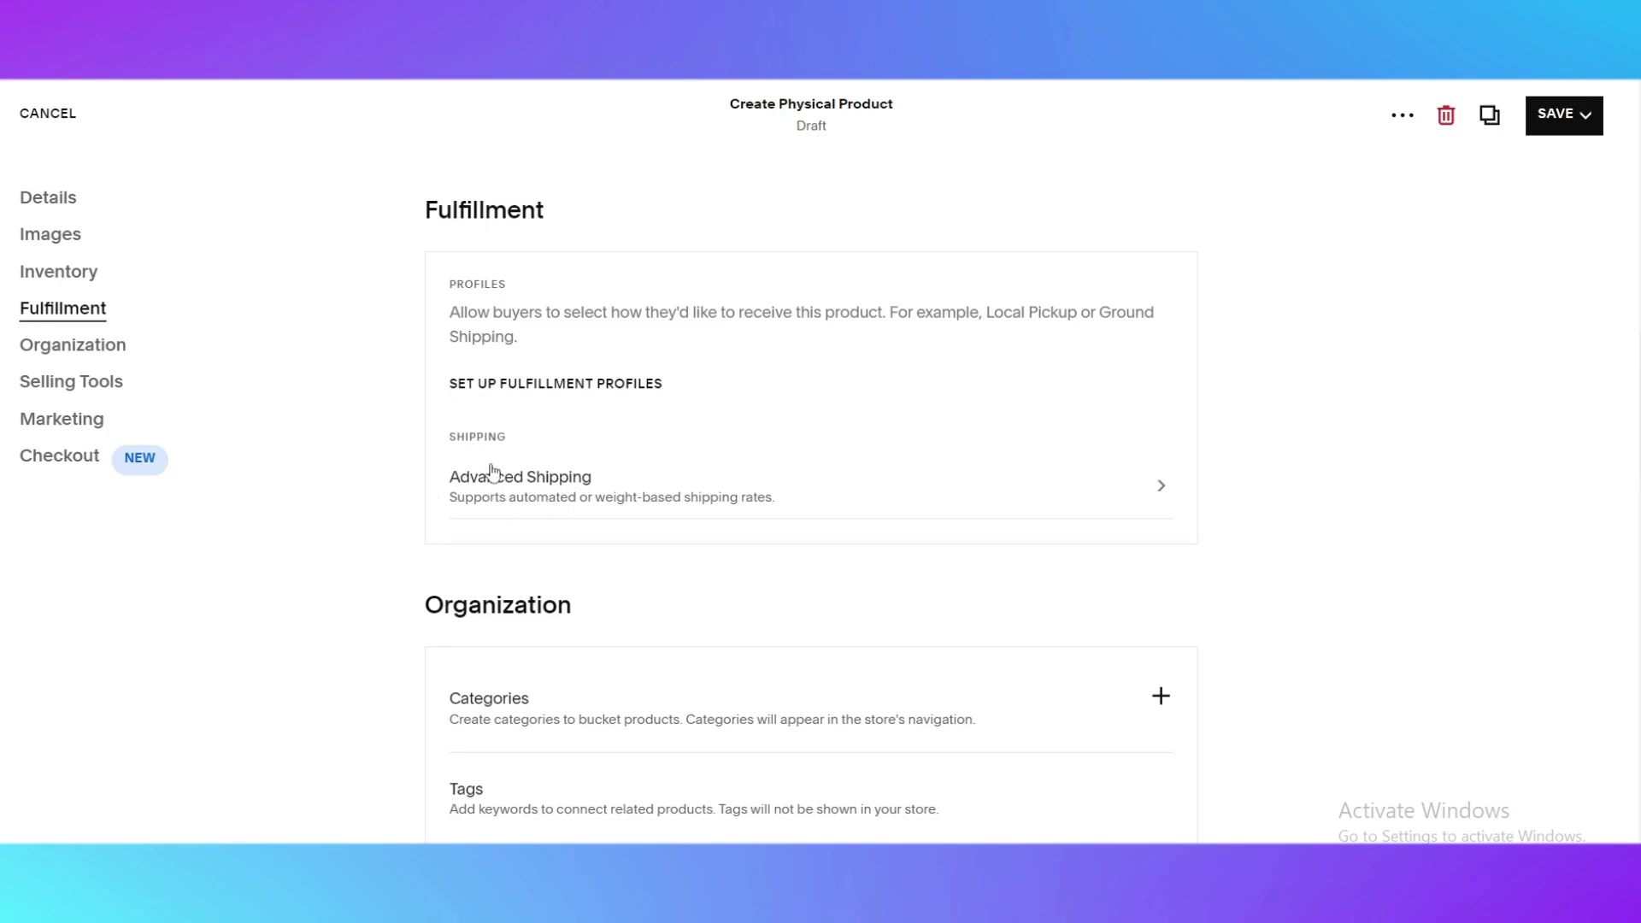
{"action": "scroll", "coordinate": [500, 436], "scroll_direction": "down", "scroll_amount": 3}
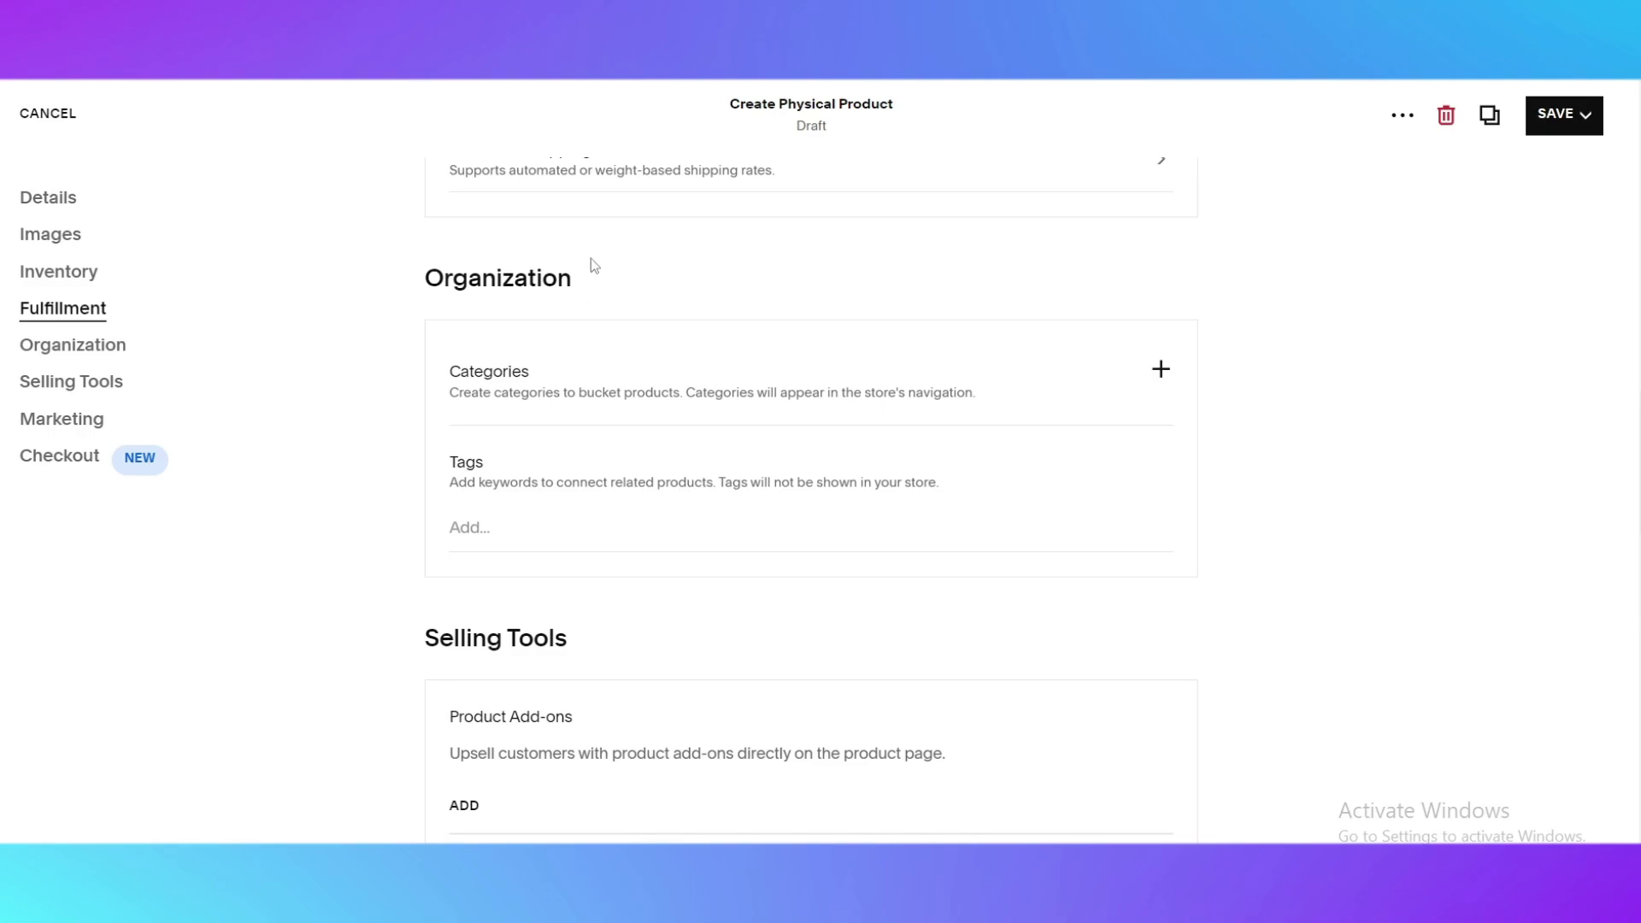
{"action": "scroll", "coordinate": [525, 392], "scroll_direction": "down", "scroll_amount": 2}
{"action": "scroll", "coordinate": [524, 384], "scroll_direction": "down", "scroll_amount": 3}
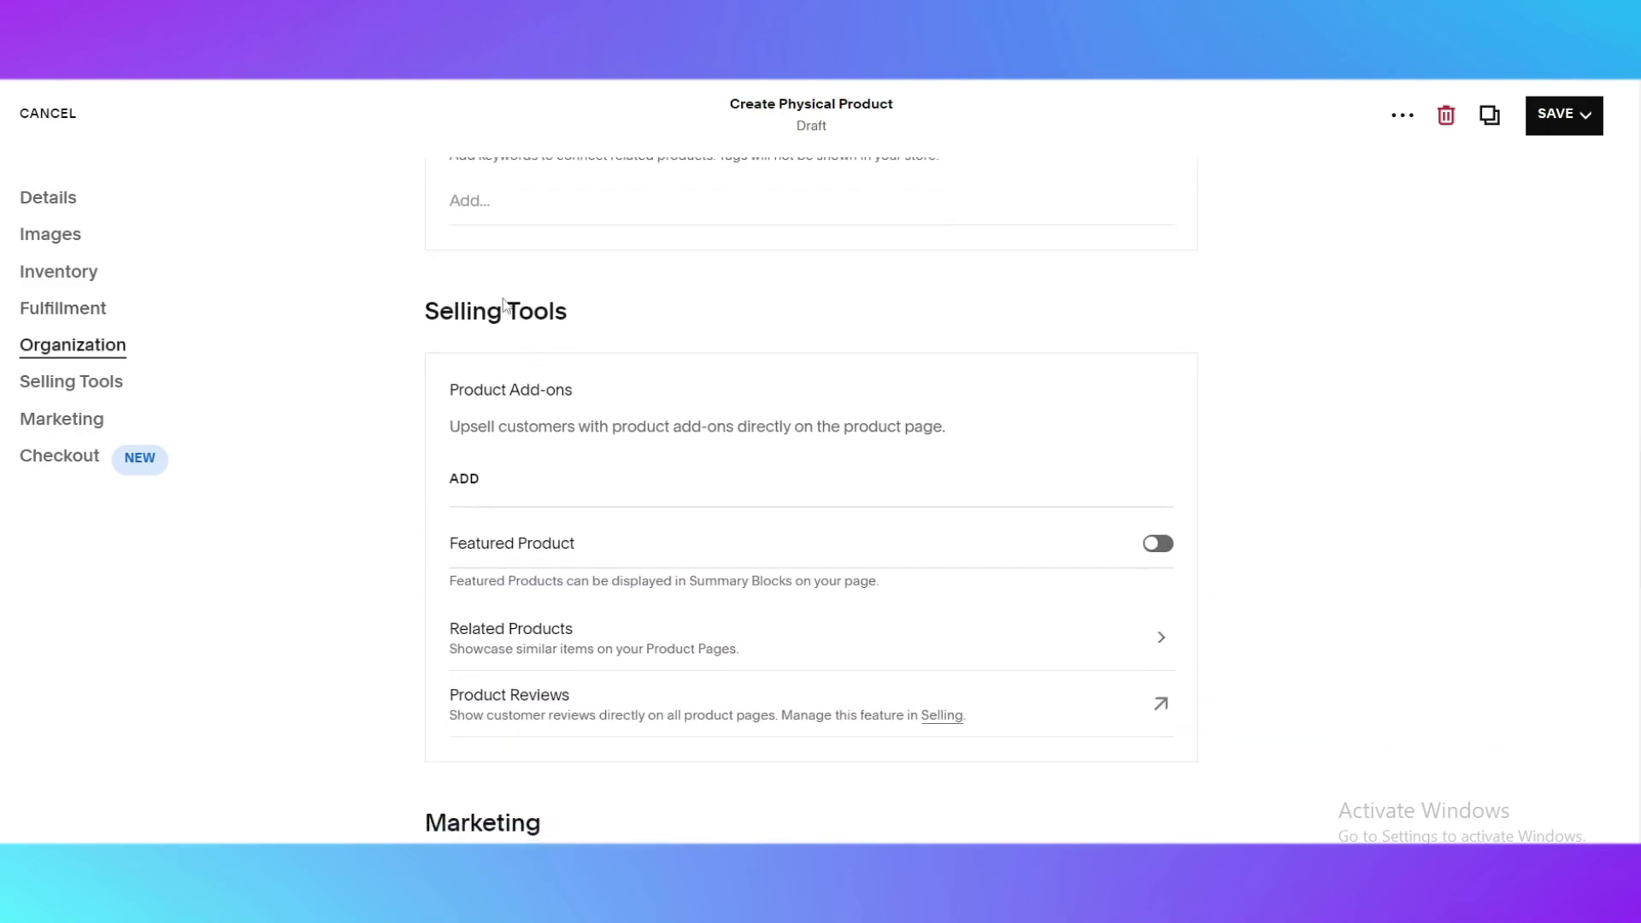
{"action": "scroll", "coordinate": [491, 302], "scroll_direction": "down", "scroll_amount": 2}
{"action": "scroll", "coordinate": [651, 300], "scroll_direction": "down", "scroll_amount": 3}
{"action": "scroll", "coordinate": [593, 377], "scroll_direction": "down", "scroll_amount": 3}
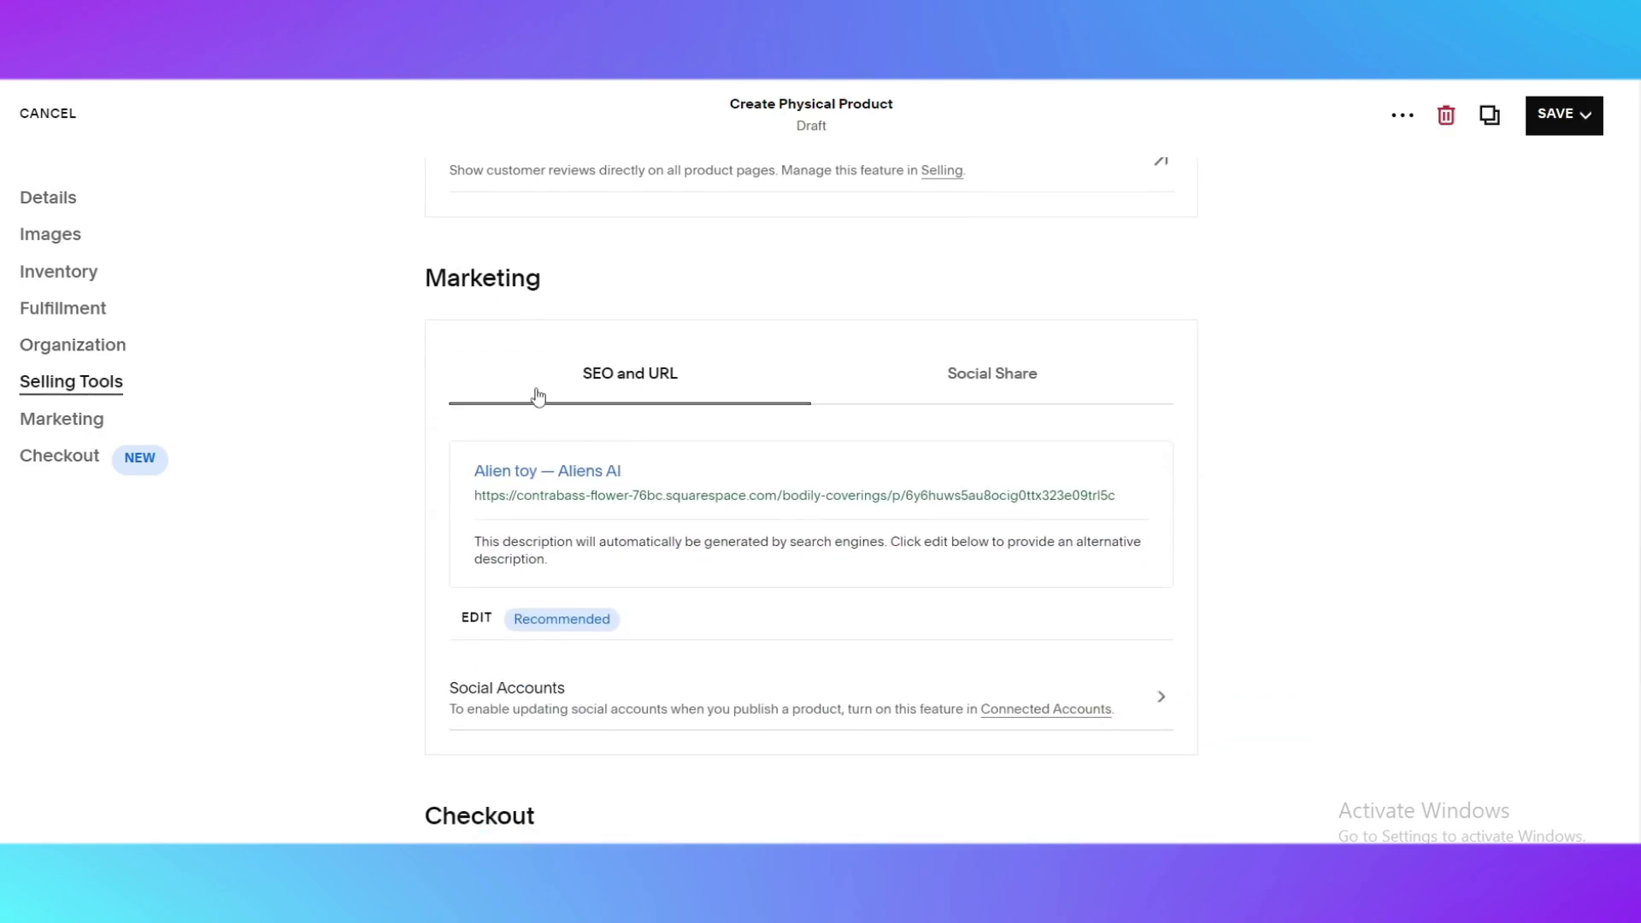
{"action": "scroll", "coordinate": [575, 426], "scroll_direction": "up", "scroll_amount": 1}
{"action": "scroll", "coordinate": [677, 473], "scroll_direction": "up", "scroll_amount": 4}
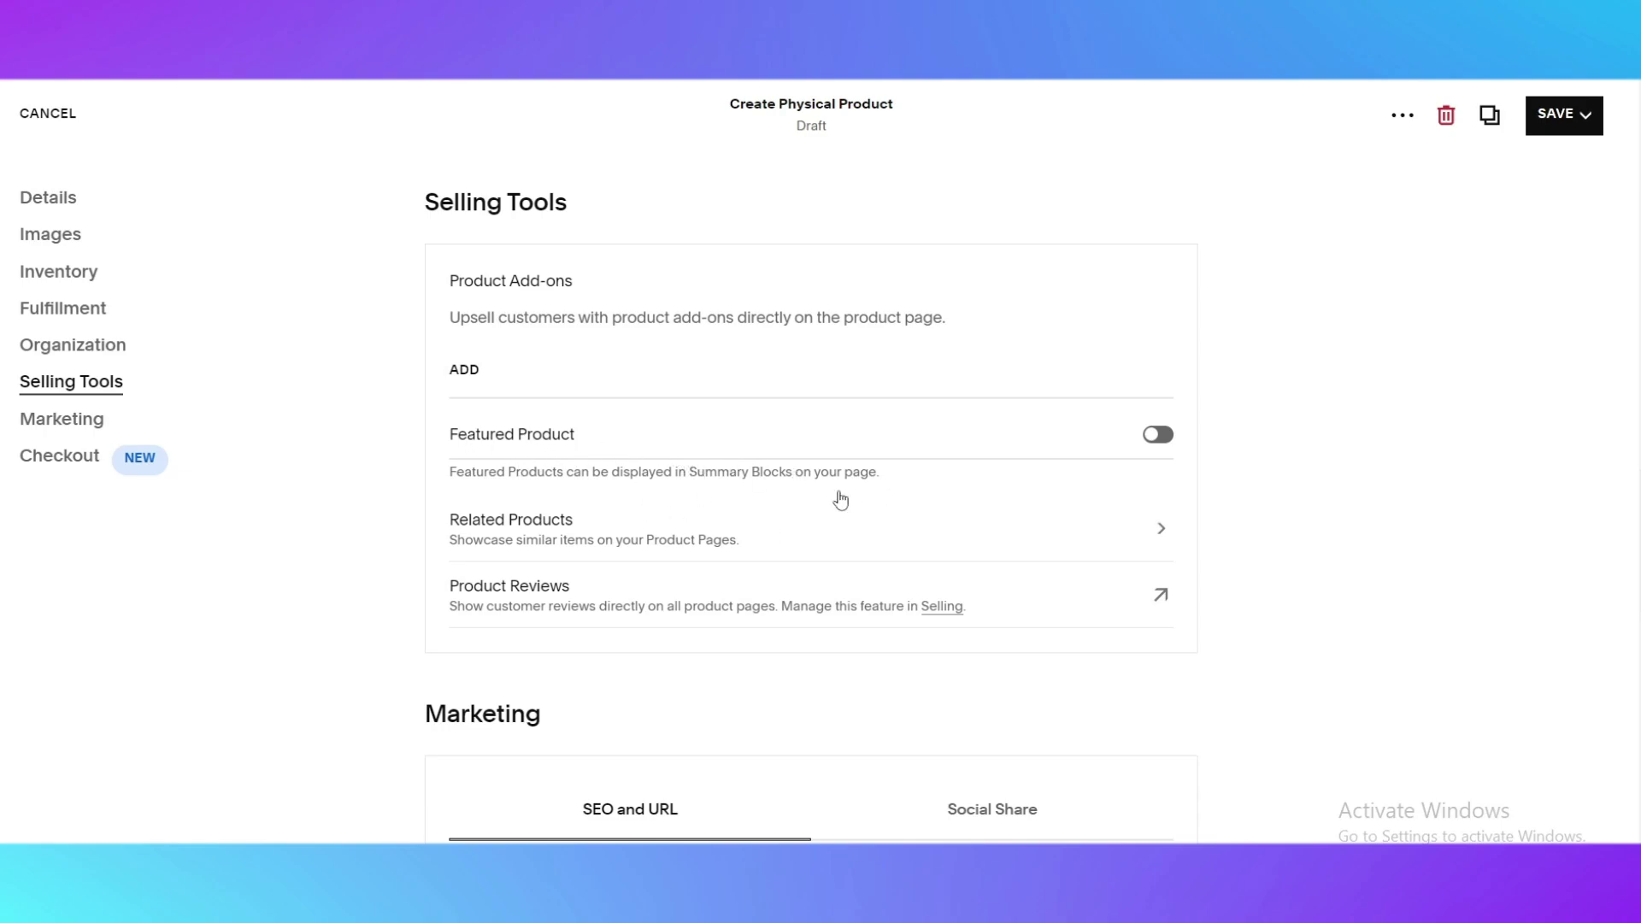
{"action": "left_click", "coordinate": [1159, 436]}
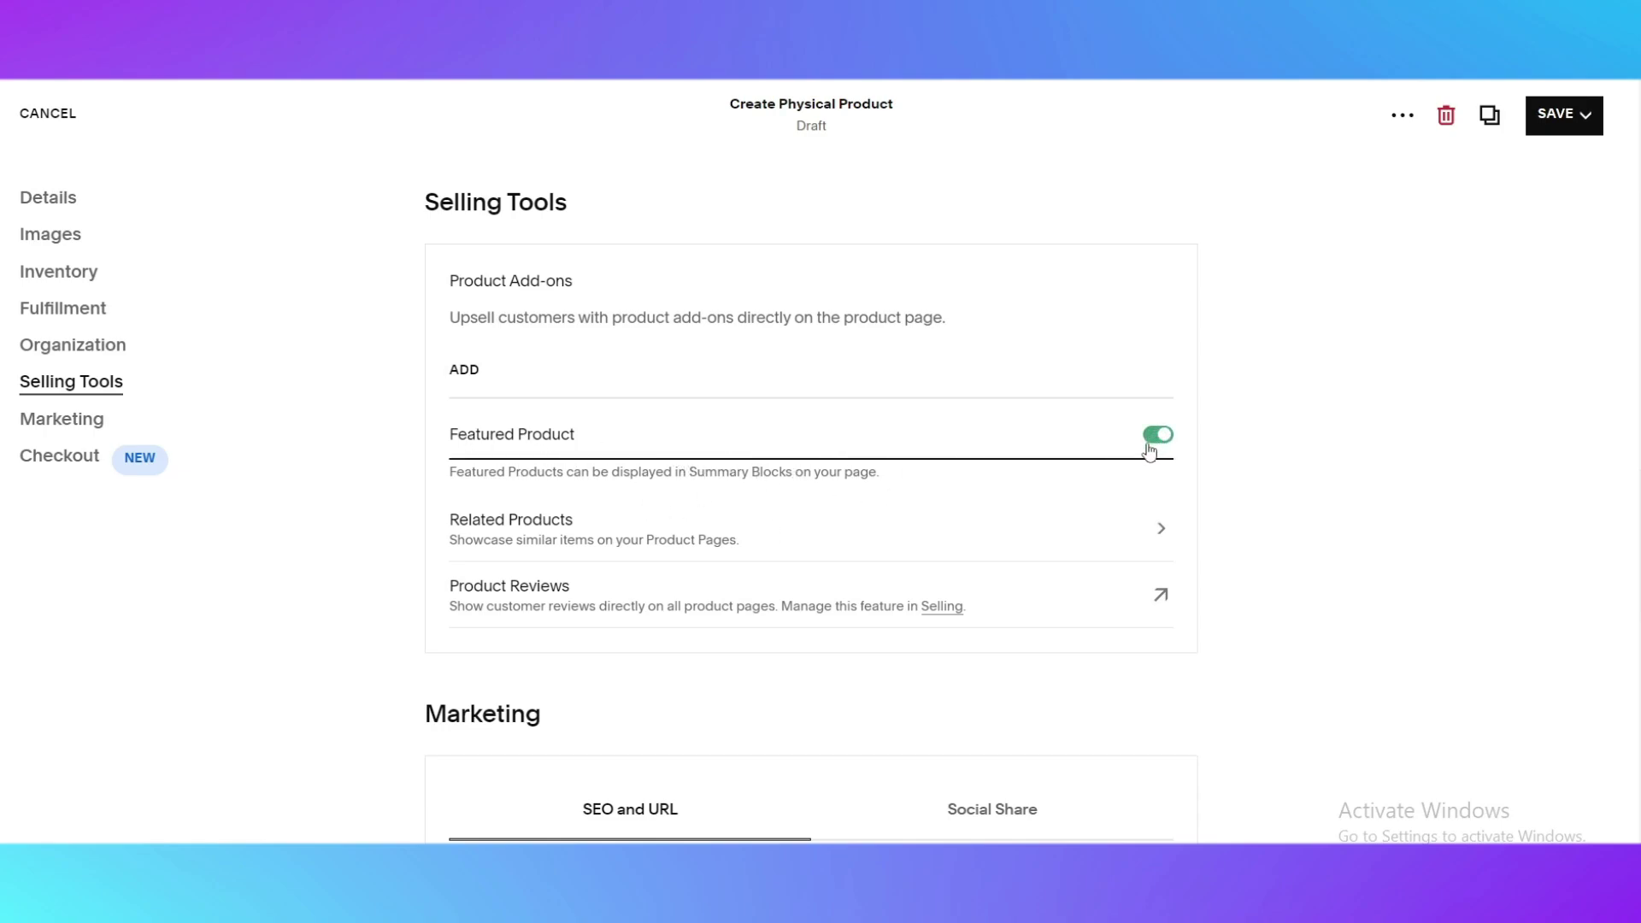
{"action": "left_click", "coordinate": [1161, 437]}
{"action": "scroll", "coordinate": [905, 543], "scroll_direction": "down", "scroll_amount": 3}
{"action": "scroll", "coordinate": [696, 509], "scroll_direction": "down", "scroll_amount": 1}
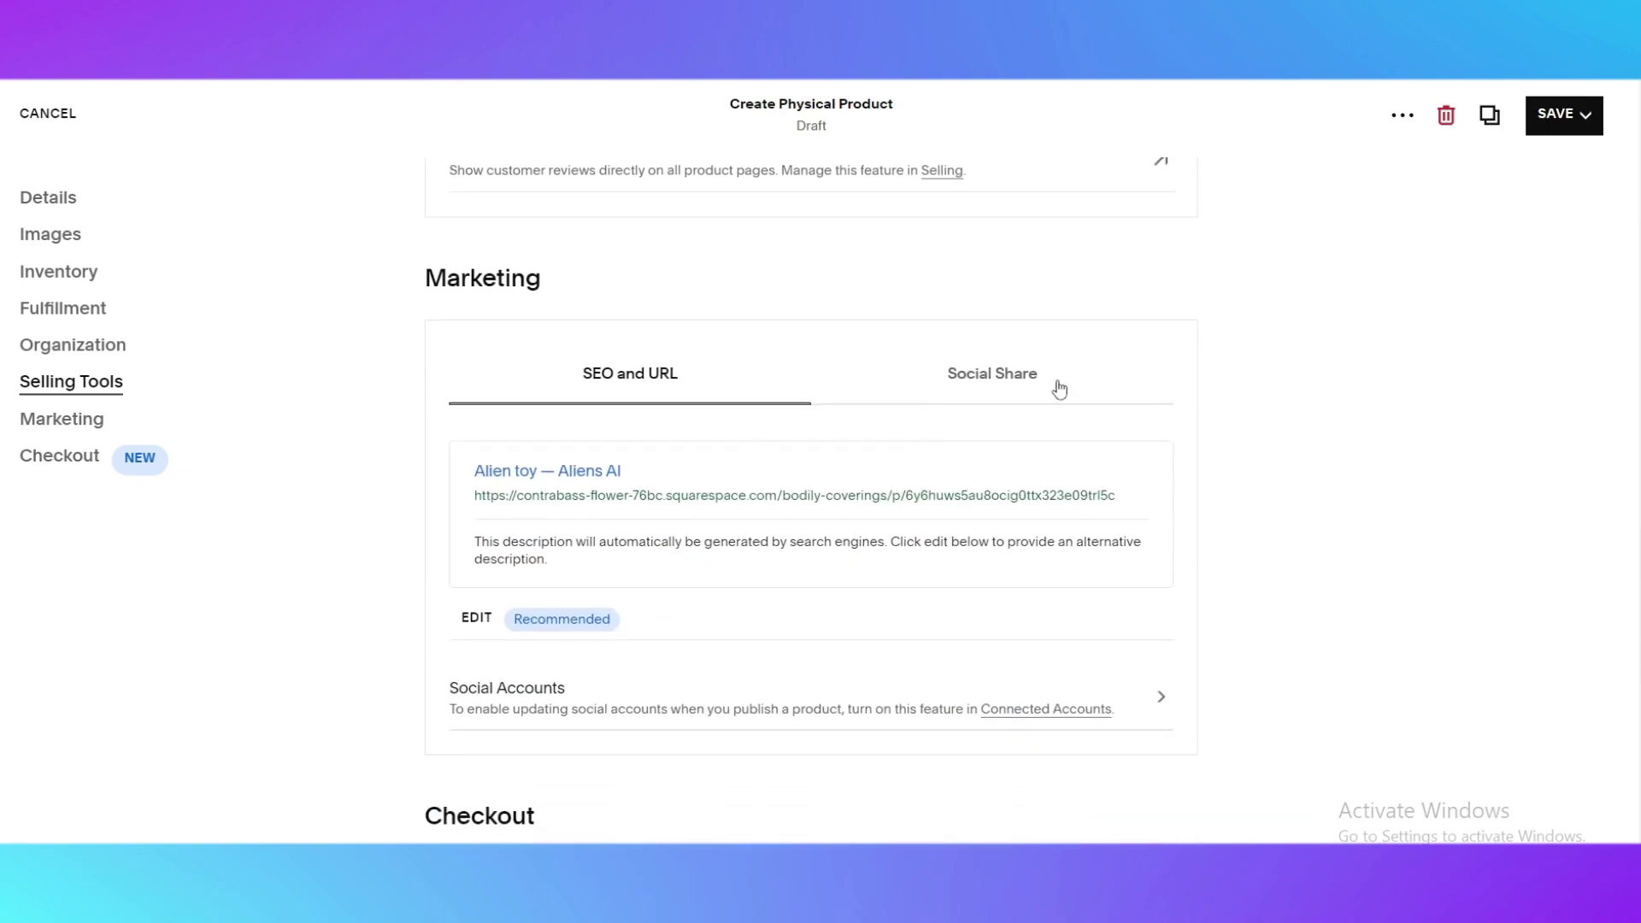
{"action": "scroll", "coordinate": [662, 389], "scroll_direction": "down", "scroll_amount": 1}
{"action": "scroll", "coordinate": [662, 390], "scroll_direction": "down", "scroll_amount": 1}
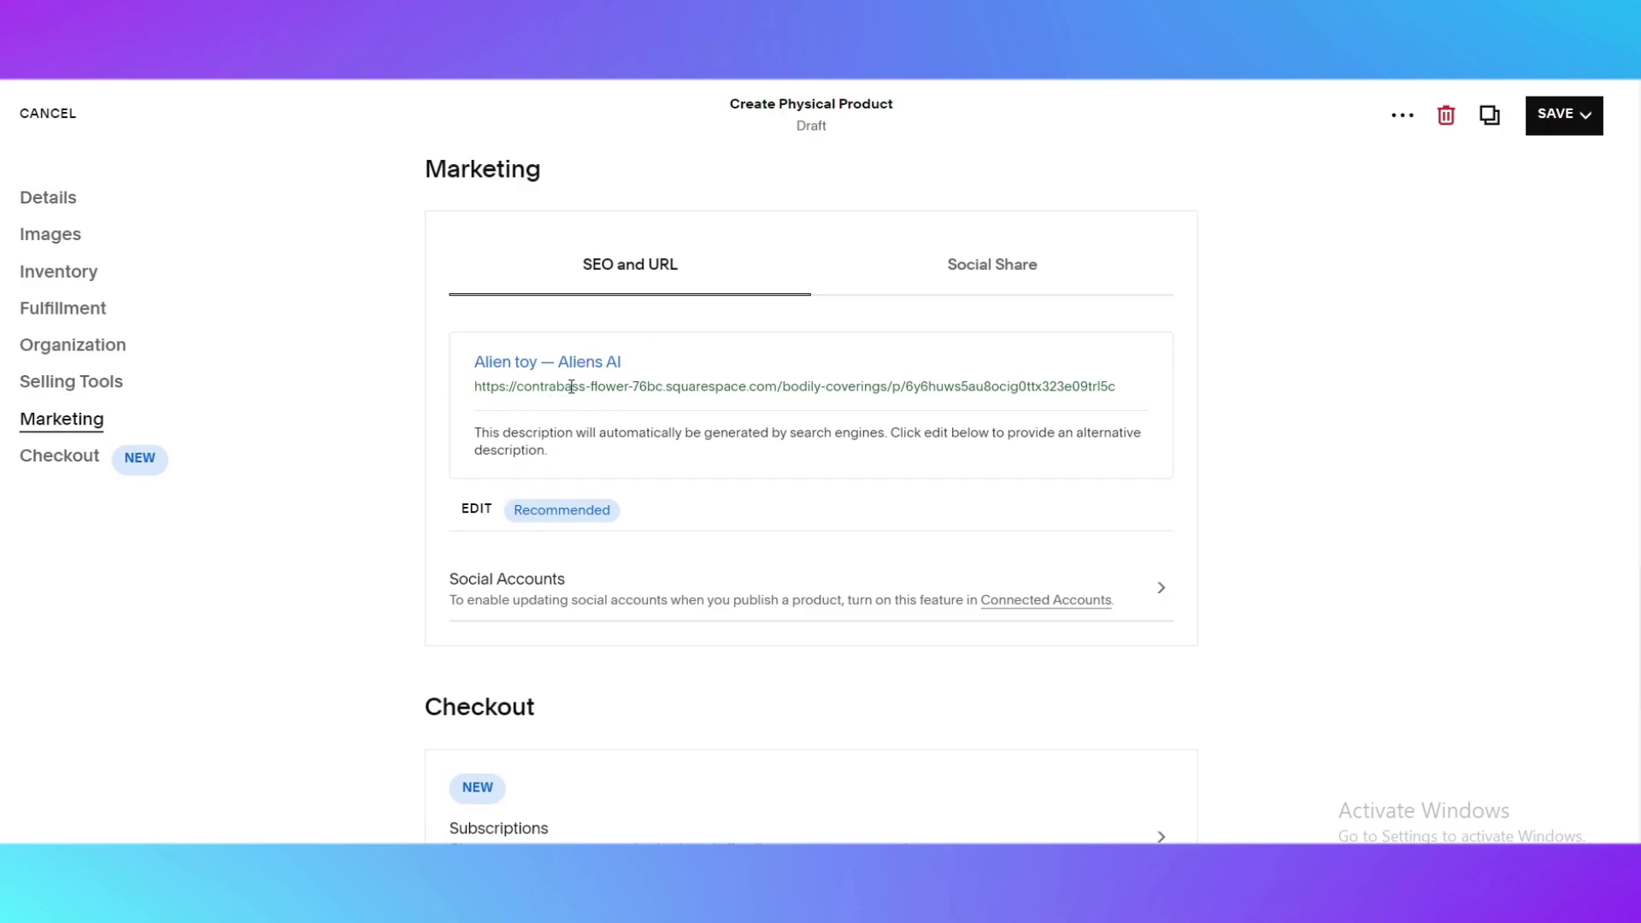
{"action": "left_click", "coordinate": [992, 277]}
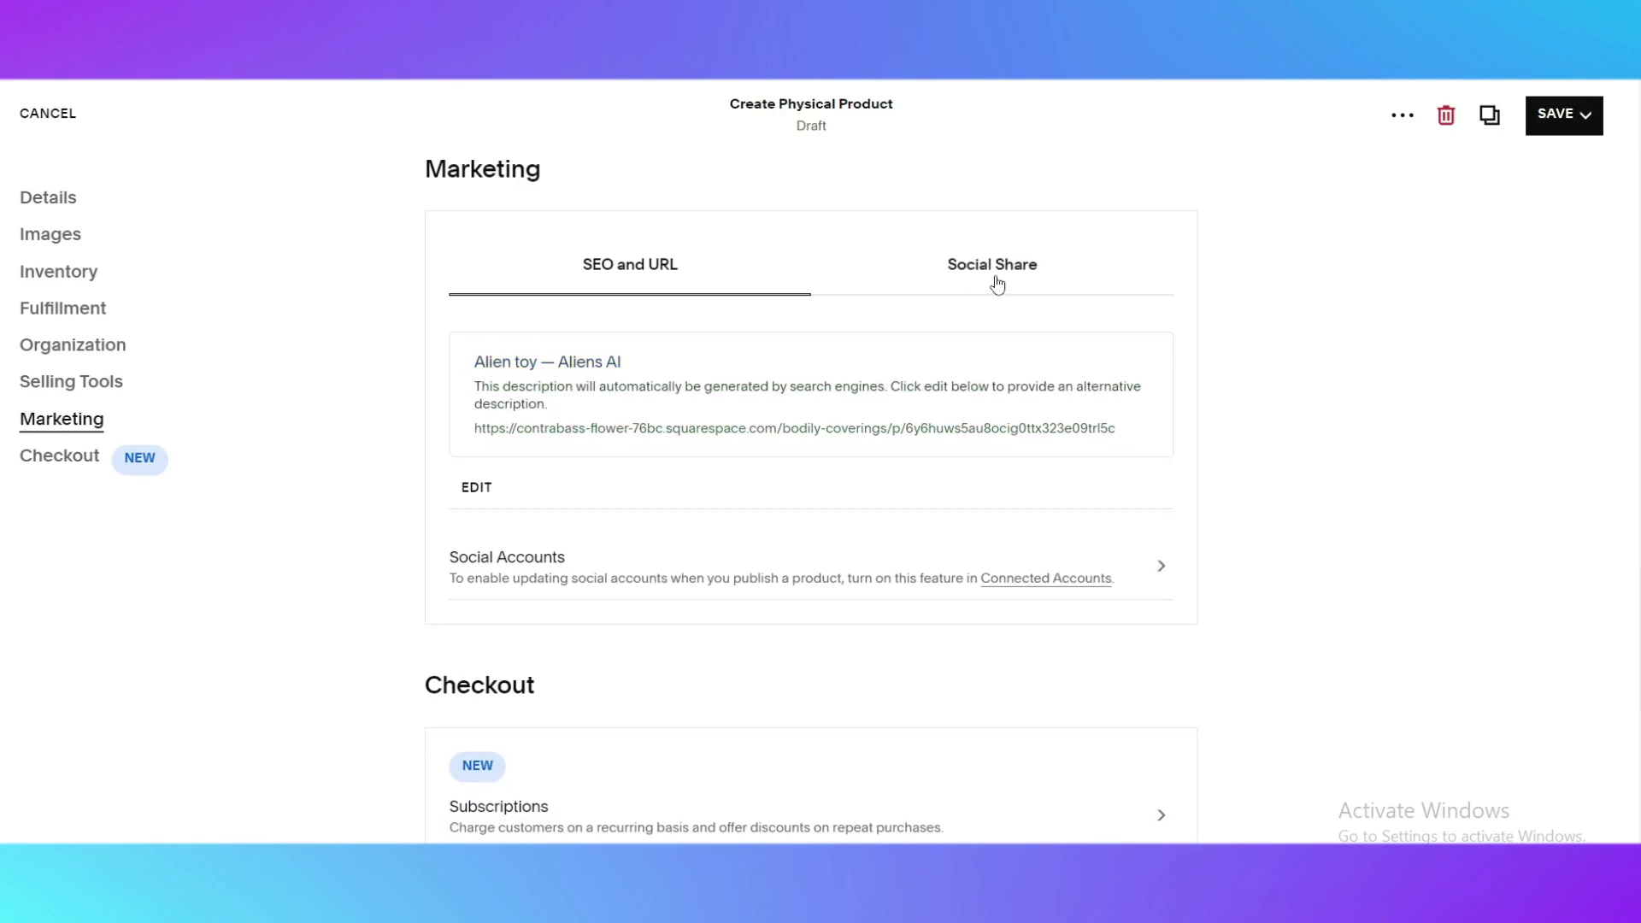
{"action": "left_click", "coordinate": [628, 278]}
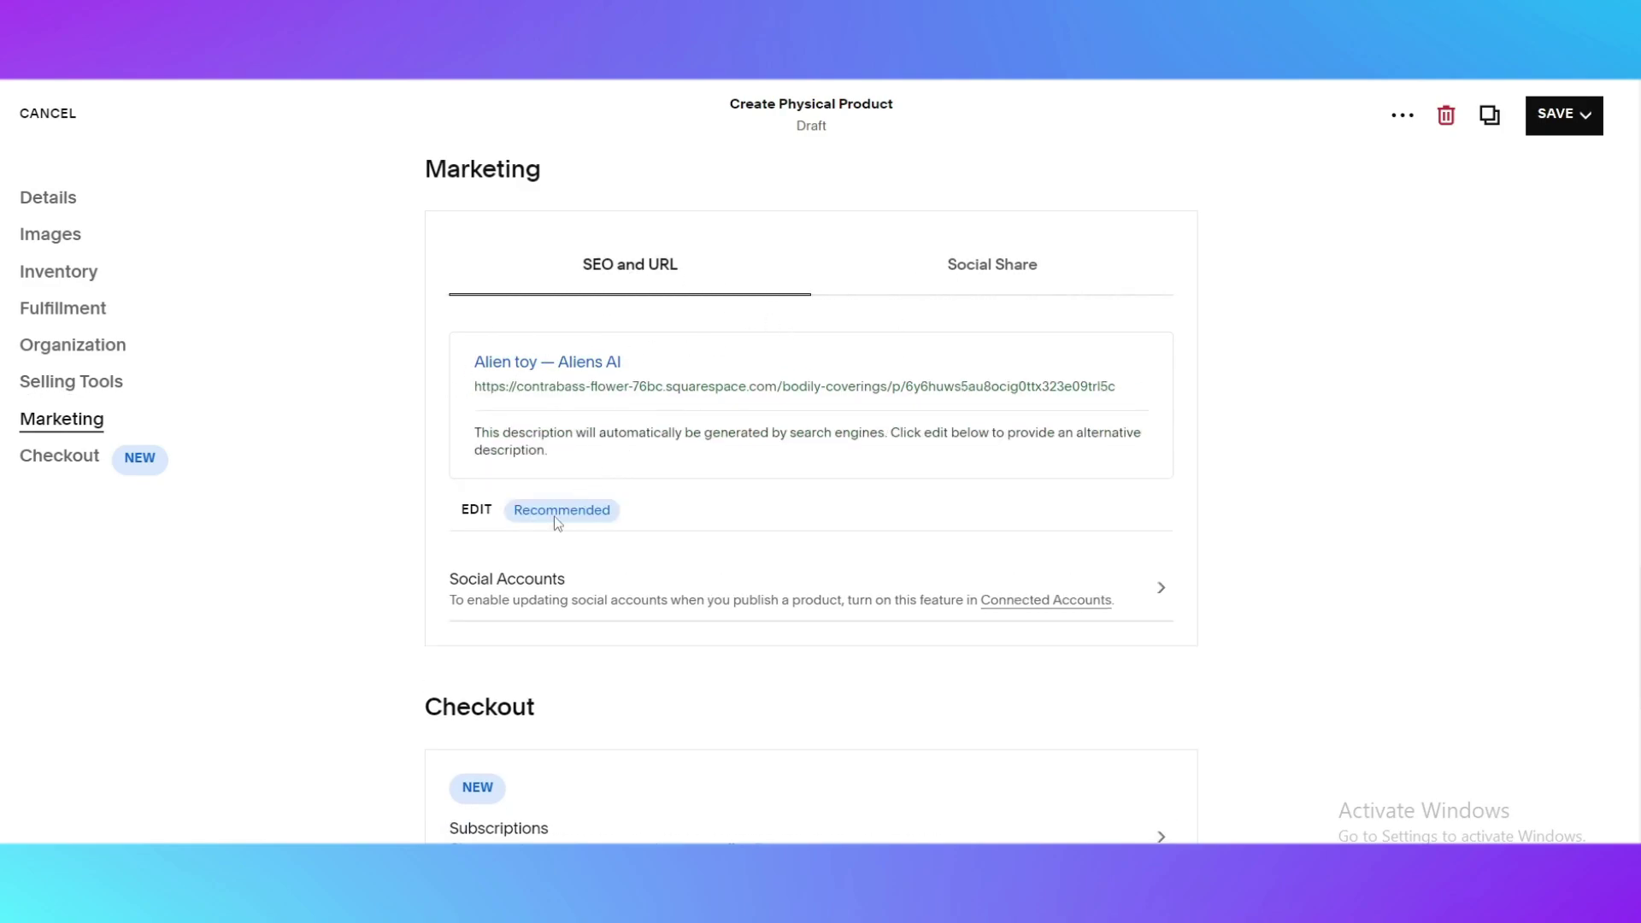
Step: Clear the generated URL slug in the SEO and URL details
{"action": "left_click", "coordinate": [470, 514]}
{"action": "left_click", "coordinate": [475, 513]}
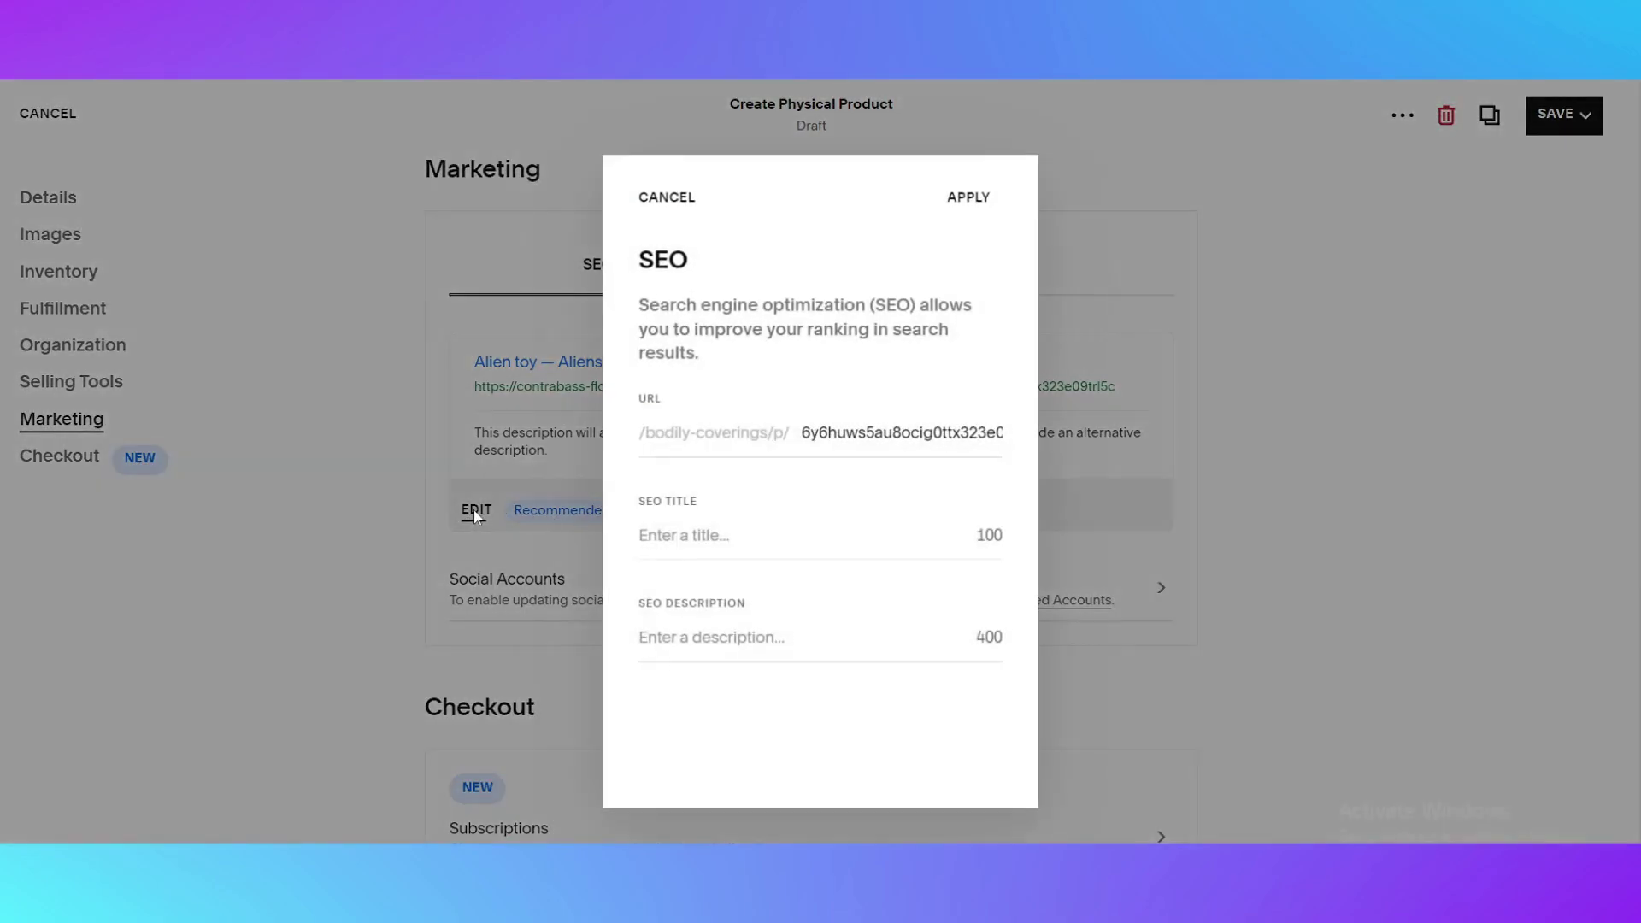
{"action": "left_click_drag", "start_coordinate": [884, 432], "coordinate": [974, 434]}
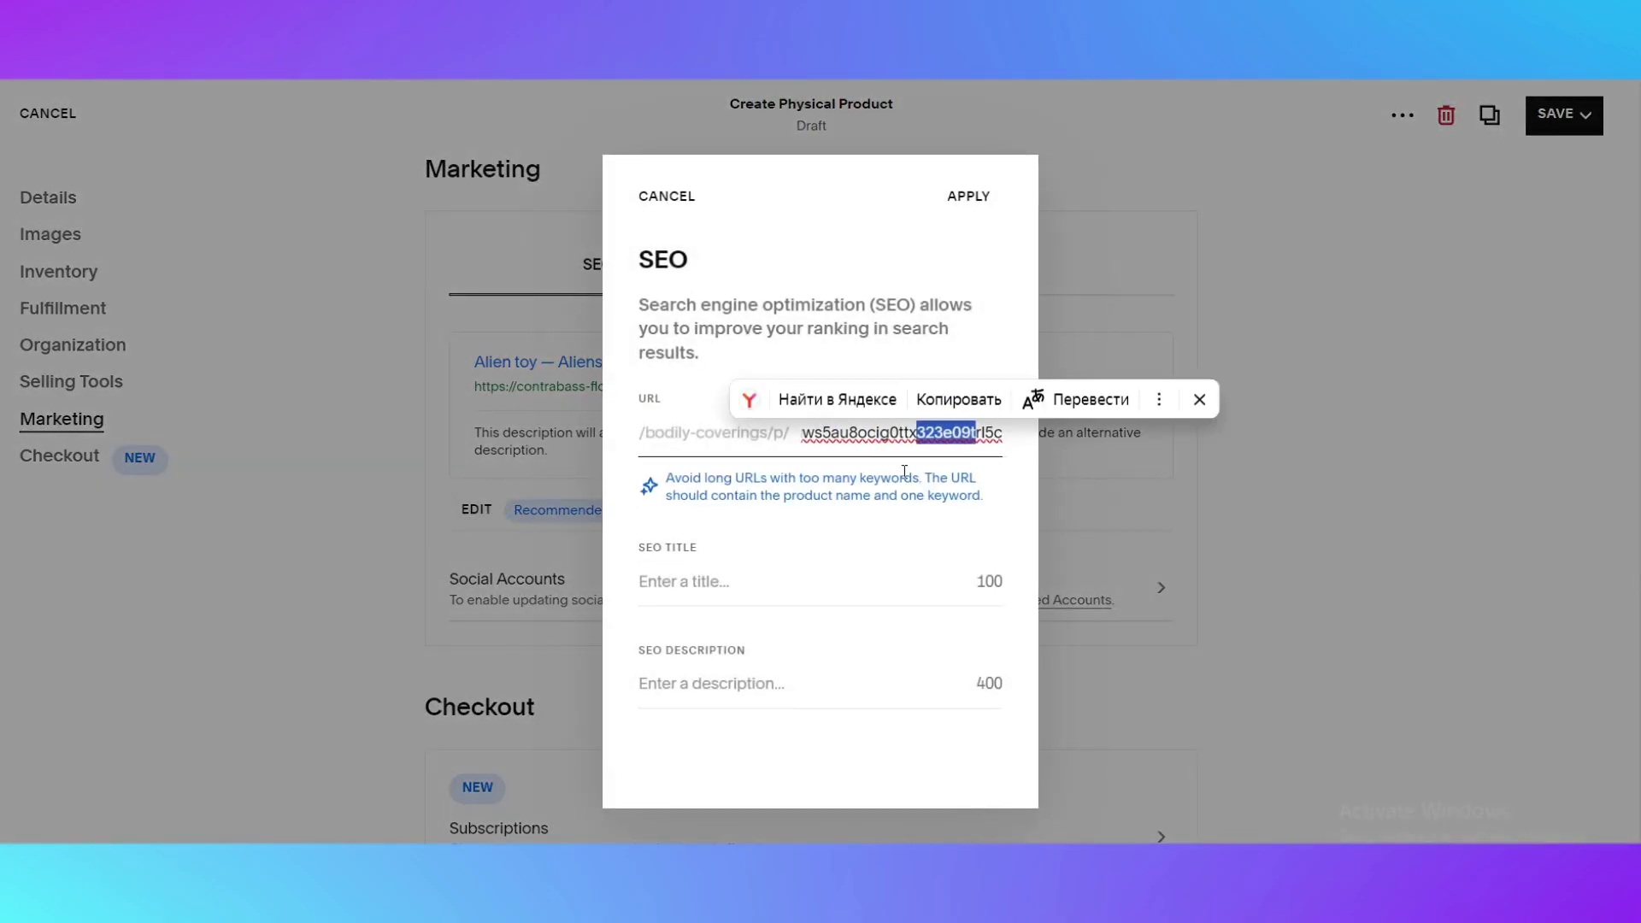
{"action": "left_click", "coordinate": [857, 436]}
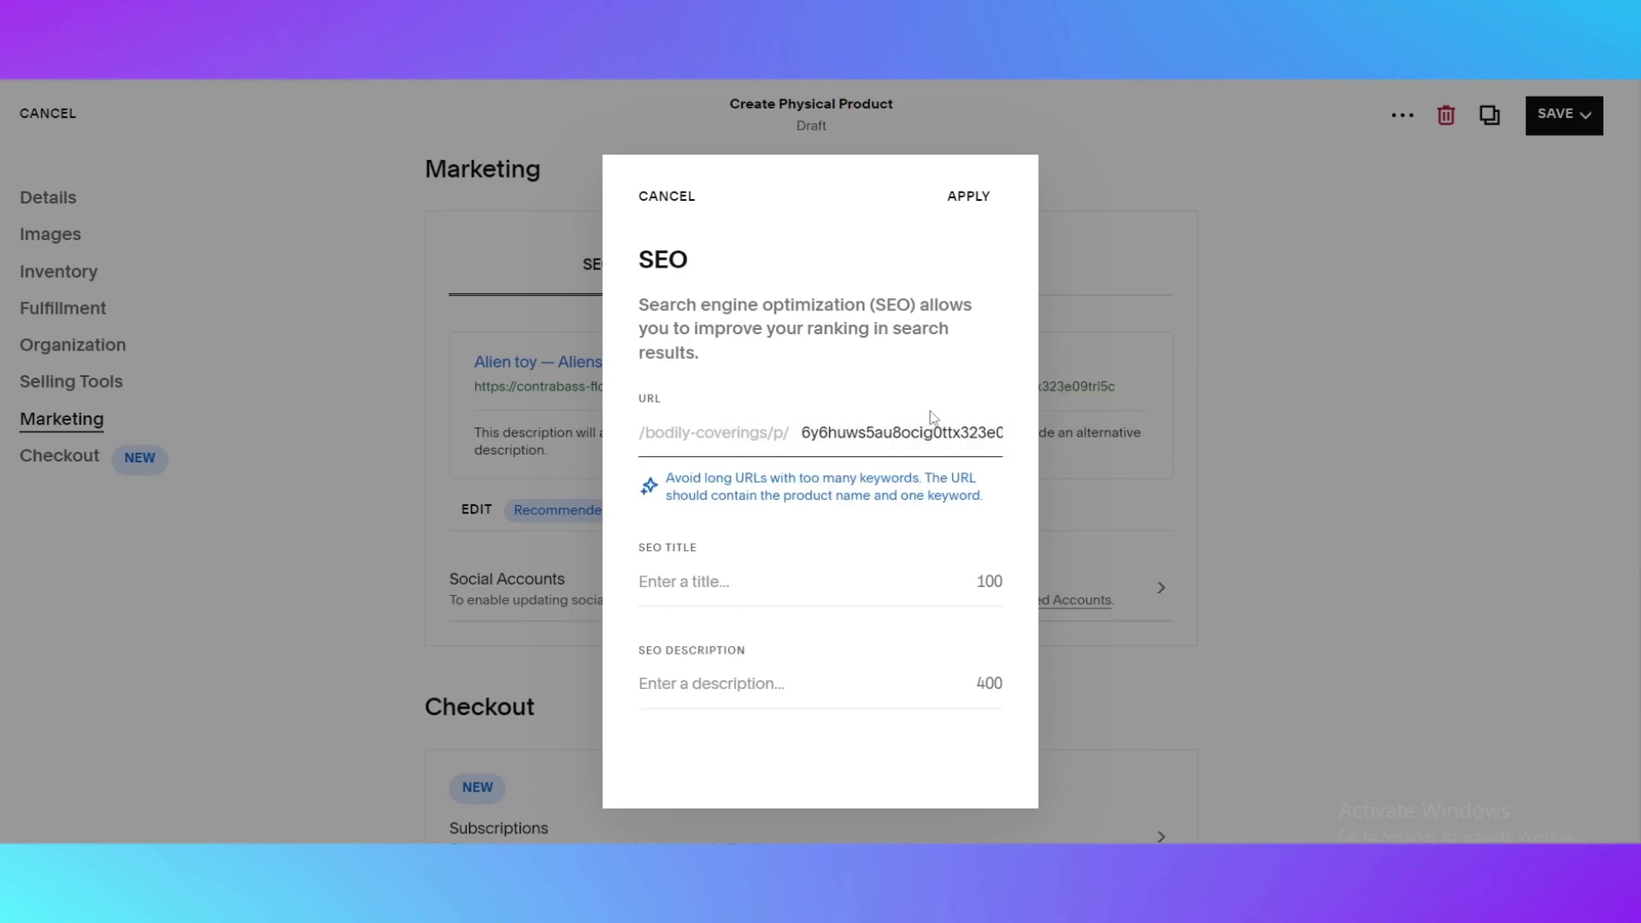
{"action": "left_click_drag", "start_coordinate": [804, 435], "coordinate": [1116, 441]}
{"action": "key", "text": "BackSpace"}
{"action": "type", "text": "alient"}
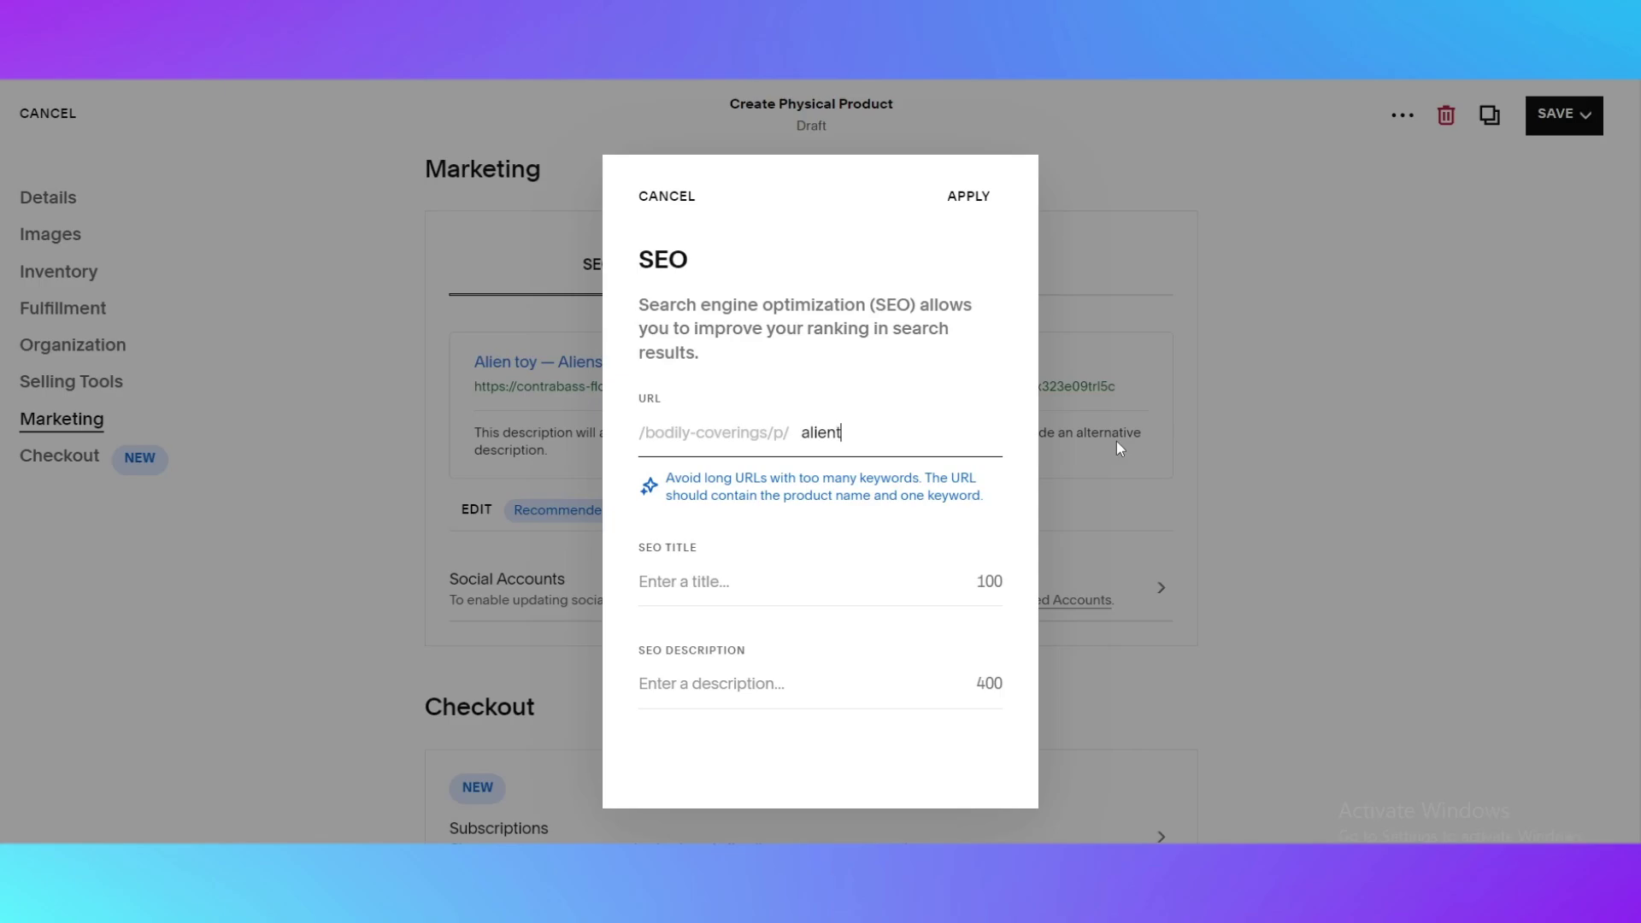
{"action": "type", "text": "oy1"}
Step: Set the URL slug to alientoy1 and apply it
{"action": "key", "text": "ctrl+a"}
{"action": "left_click", "coordinate": [847, 467]}
{"action": "left_click", "coordinate": [980, 196]}
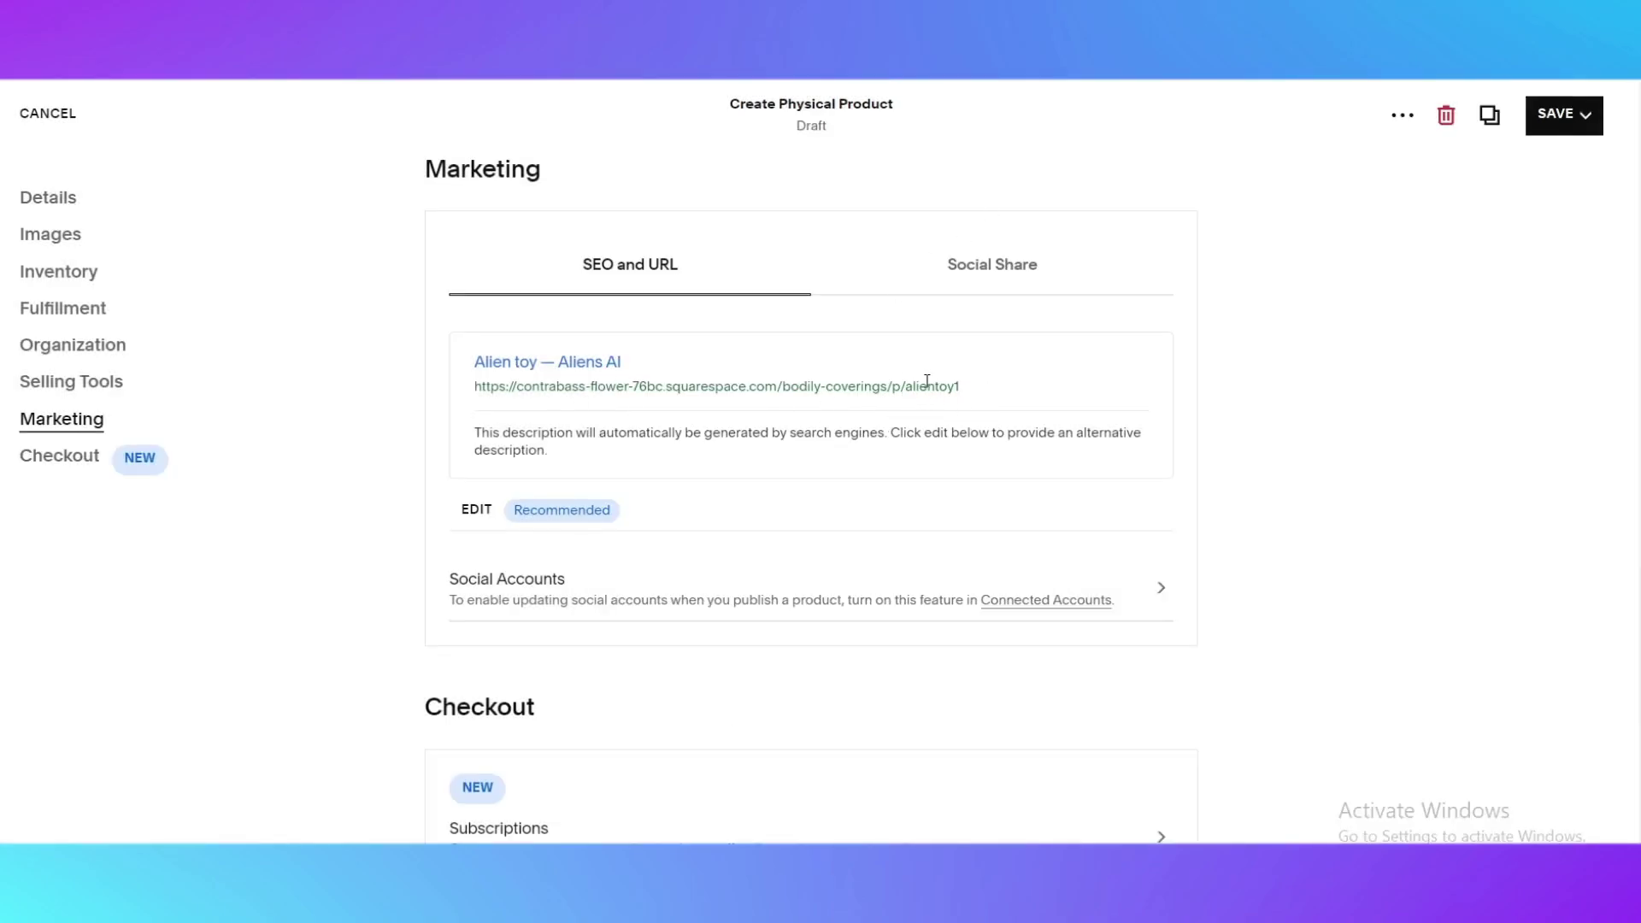
{"action": "scroll", "coordinate": [755, 385], "scroll_direction": "down", "scroll_amount": 1}
{"action": "scroll", "coordinate": [868, 403], "scroll_direction": "down", "scroll_amount": 2}
{"action": "scroll", "coordinate": [773, 473], "scroll_direction": "down", "scroll_amount": 2}
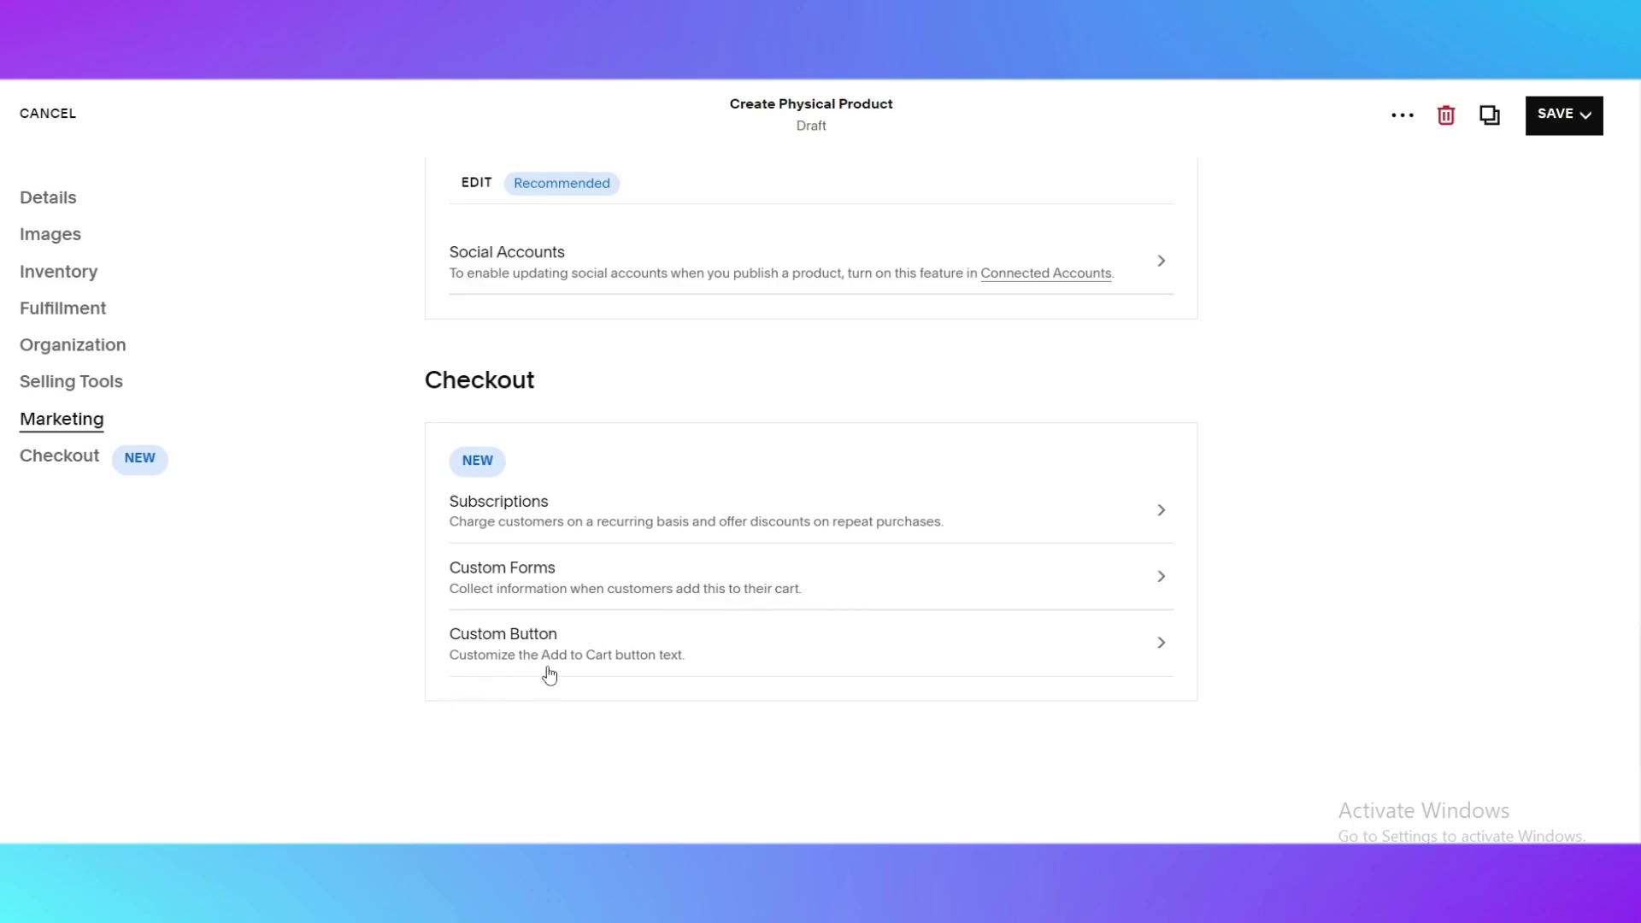
{"action": "scroll", "coordinate": [992, 616], "scroll_direction": "down", "scroll_amount": 3}
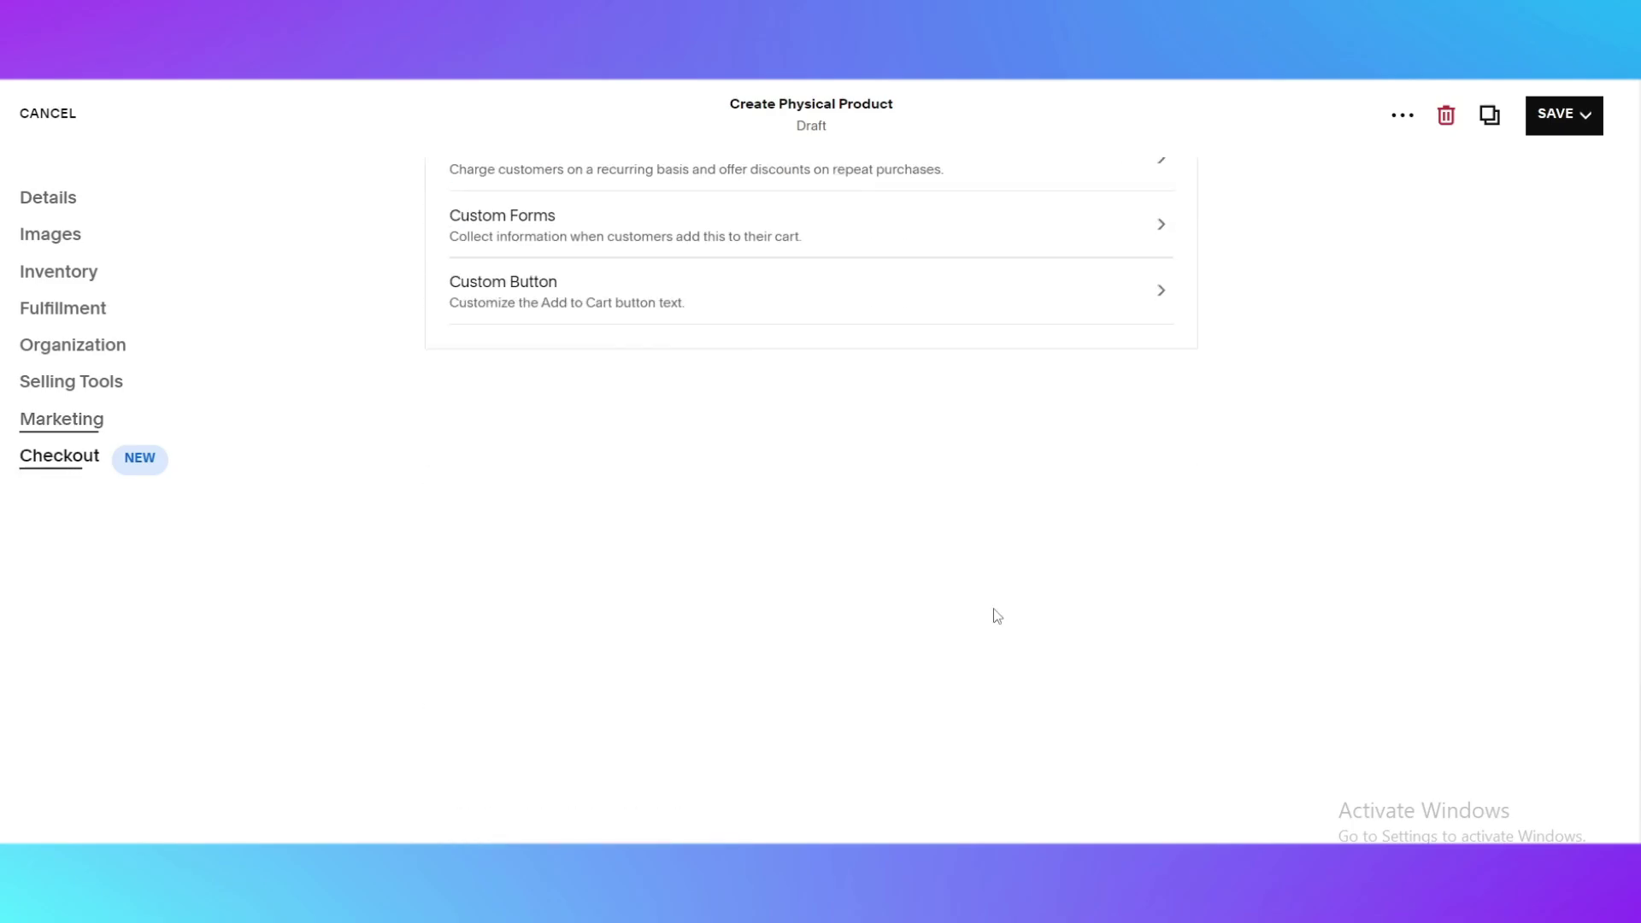
{"action": "scroll", "coordinate": [993, 616], "scroll_direction": "up", "scroll_amount": 1}
{"action": "scroll", "coordinate": [994, 617], "scroll_direction": "up", "scroll_amount": 3}
{"action": "scroll", "coordinate": [993, 616], "scroll_direction": "up", "scroll_amount": 3}
{"action": "scroll", "coordinate": [992, 617], "scroll_direction": "up", "scroll_amount": 3}
{"action": "scroll", "coordinate": [995, 617], "scroll_direction": "up", "scroll_amount": 5}
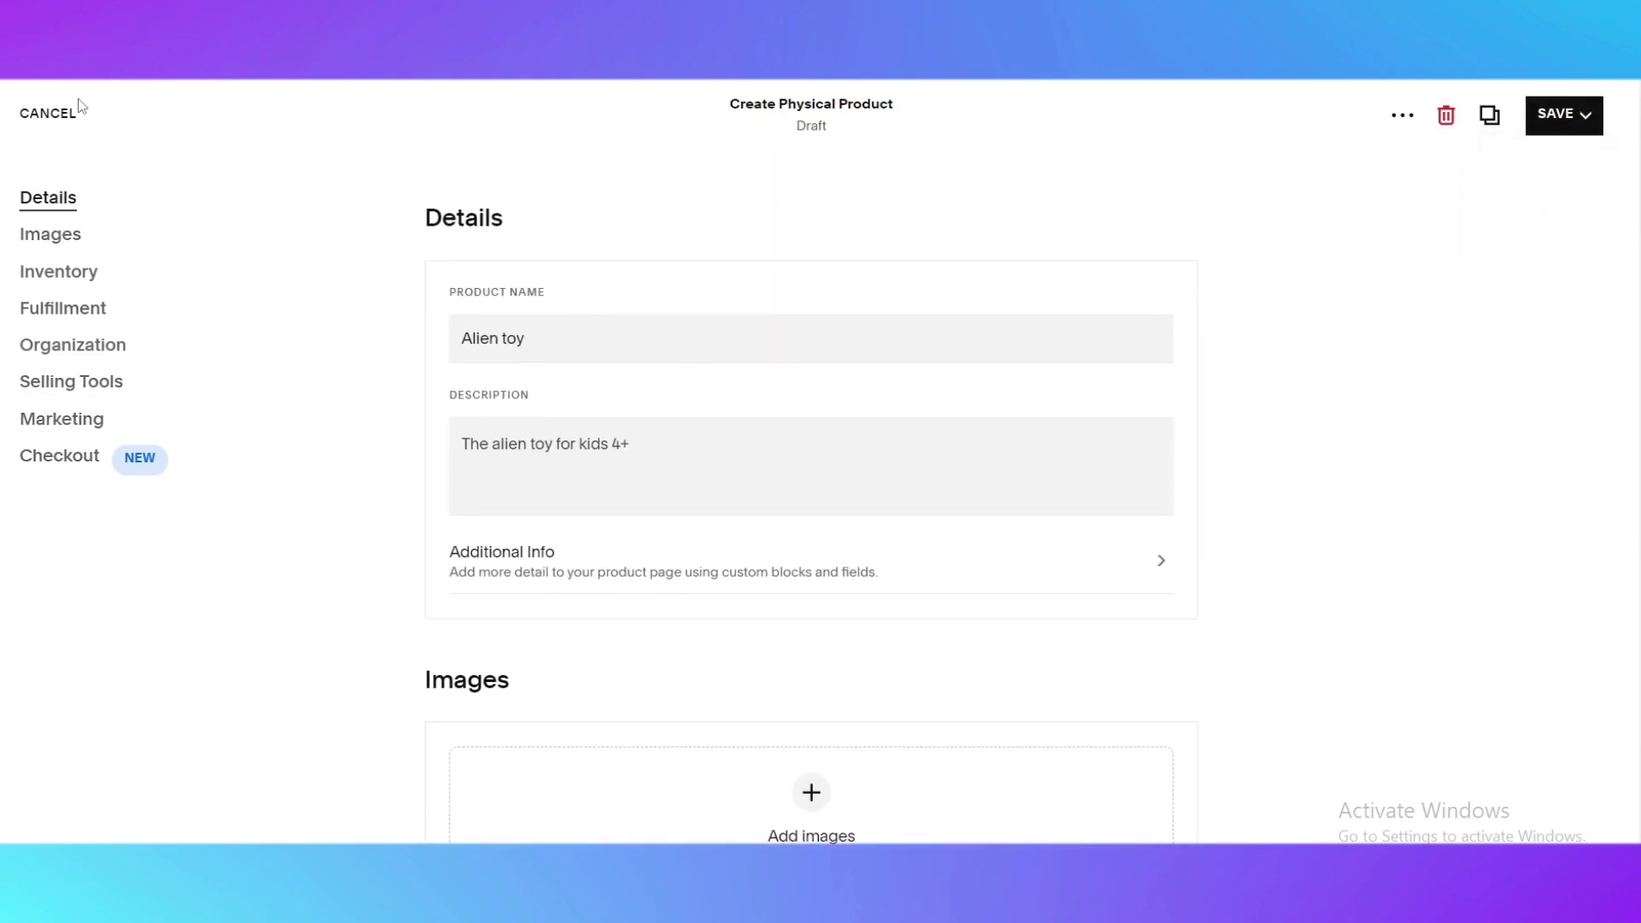
Step: Leave the product editor, confirming in the Leave Editor dialog
{"action": "left_click", "coordinate": [48, 113]}
{"action": "left_click", "coordinate": [944, 526]}
{"action": "scroll", "coordinate": [835, 505], "scroll_direction": "down", "scroll_amount": 1}
{"action": "scroll", "coordinate": [872, 654], "scroll_direction": "down", "scroll_amount": 2}
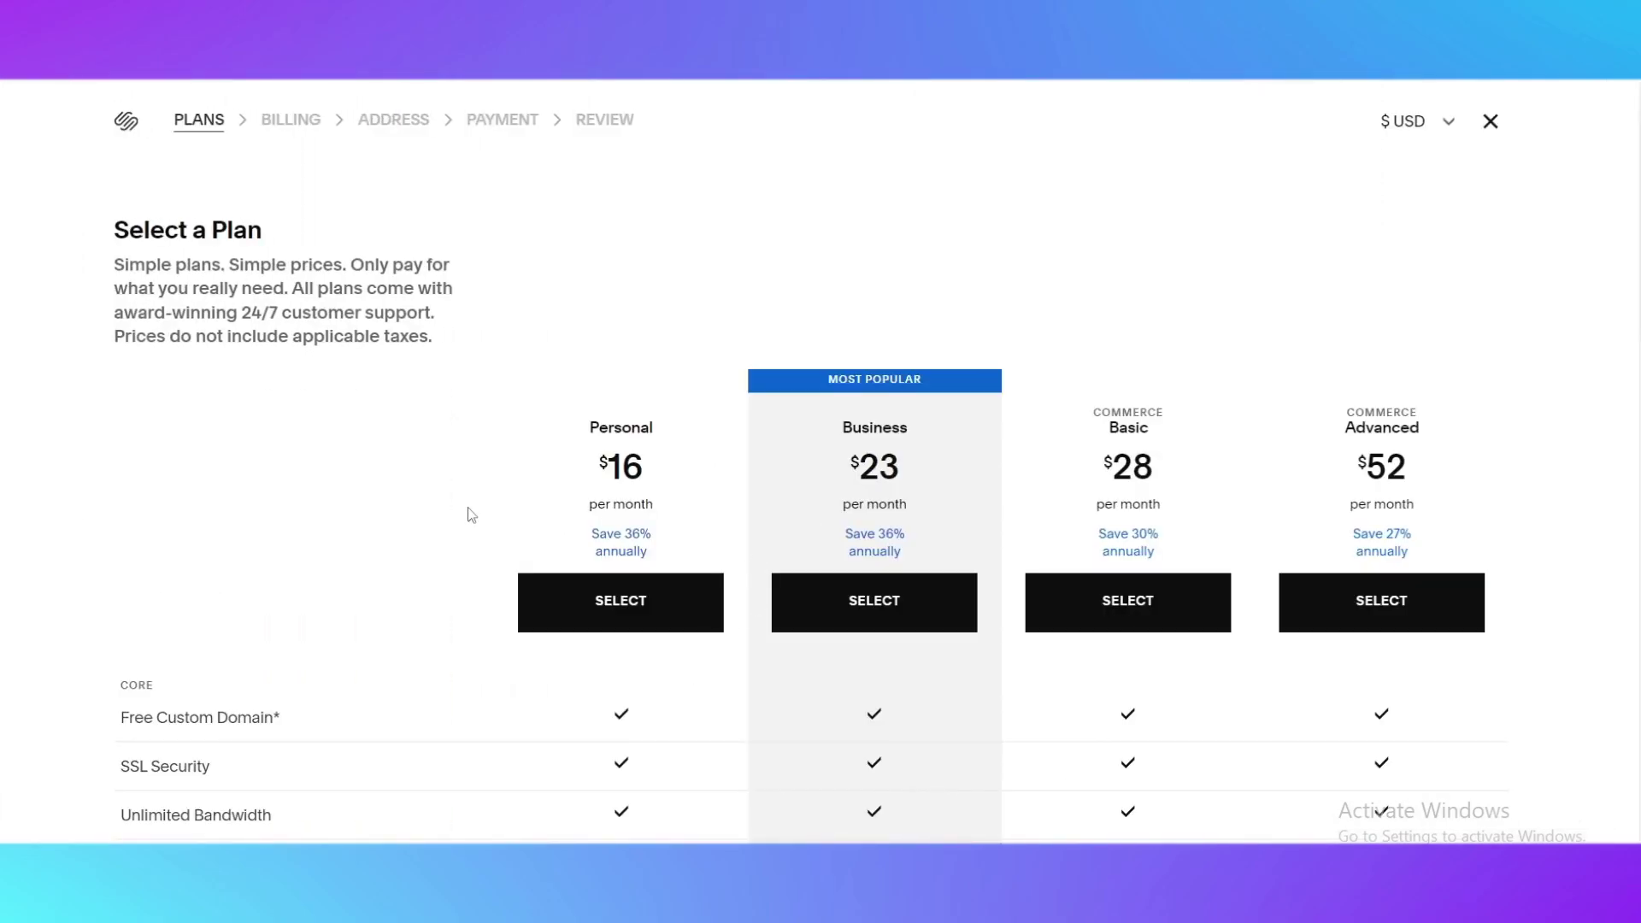
{"action": "scroll", "coordinate": [1205, 769], "scroll_direction": "down", "scroll_amount": 3}
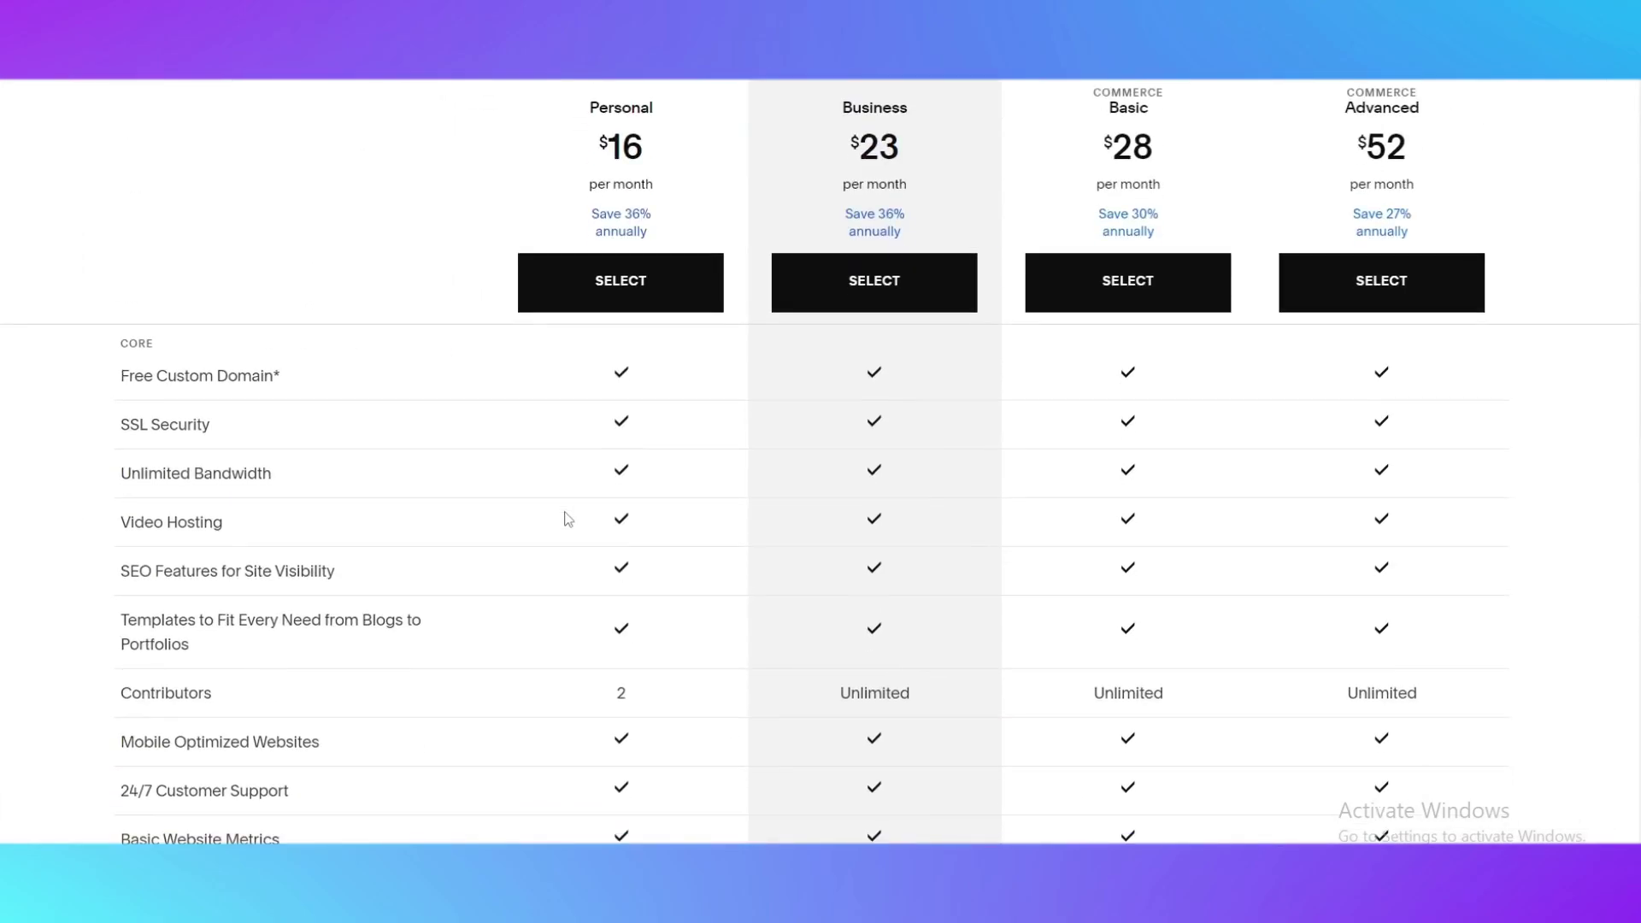
{"action": "scroll", "coordinate": [679, 461], "scroll_direction": "down", "scroll_amount": 3}
{"action": "scroll", "coordinate": [807, 424], "scroll_direction": "up", "scroll_amount": 6}
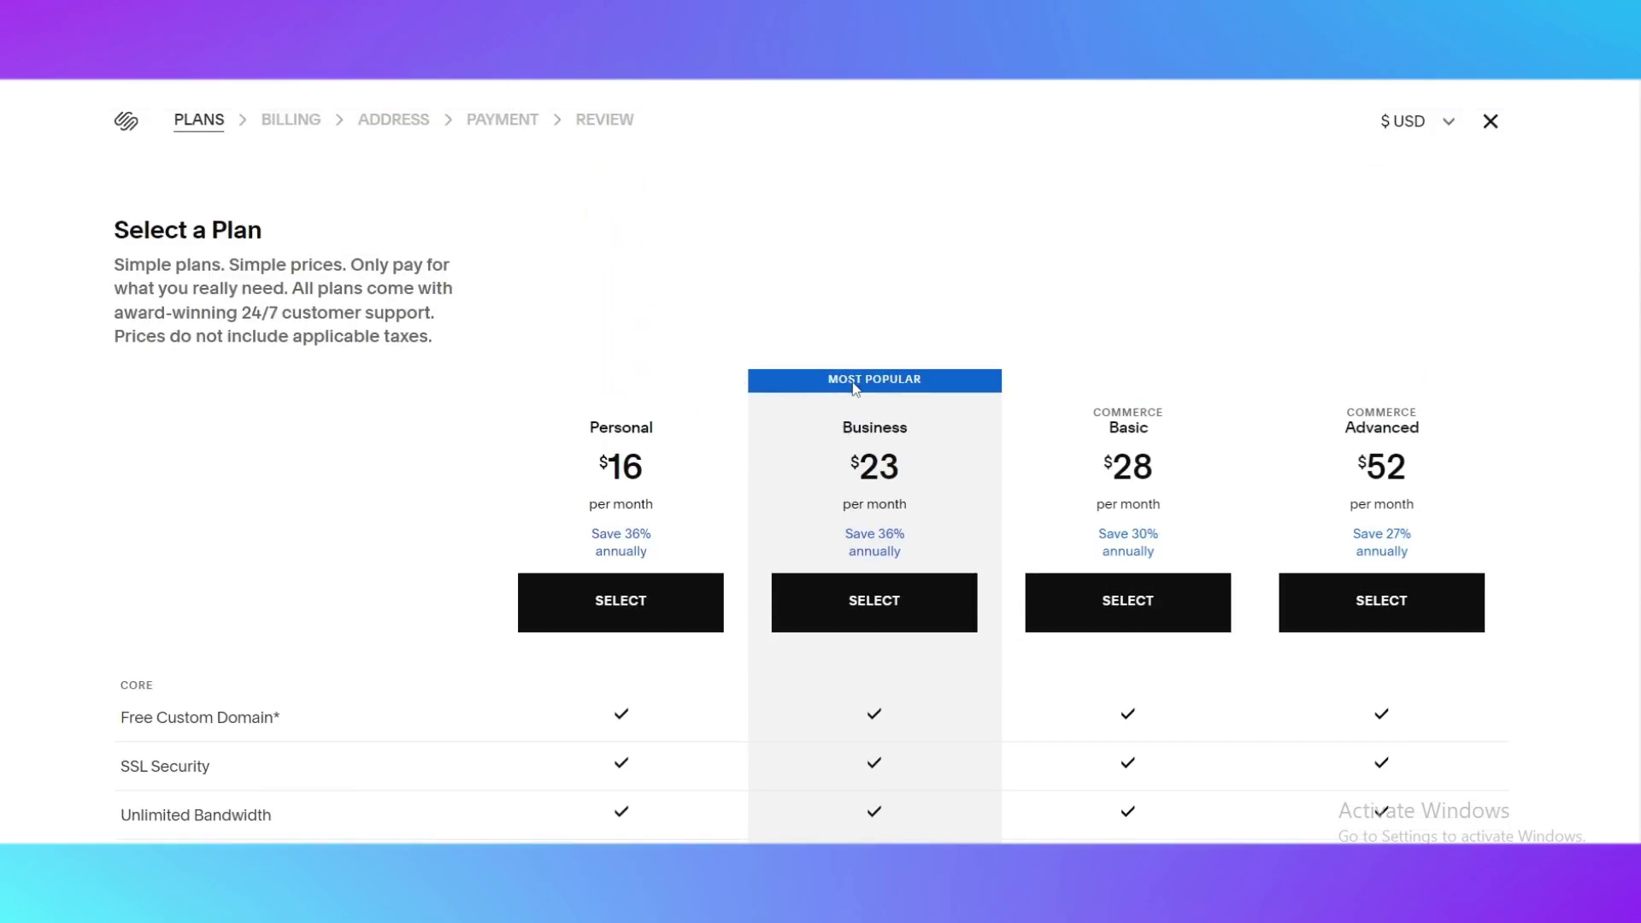
Step: Browse the plan comparison of Personal, Business, Commerce Basic and Commerce Advanced
{"action": "mouse_move", "coordinate": [816, 384]}
{"action": "left_mouse_down"}
{"action": "mouse_move", "coordinate": [1114, 429]}
{"action": "mouse_move", "coordinate": [1020, 371]}
{"action": "left_mouse_up"}
{"action": "left_click", "coordinate": [902, 419]}
{"action": "scroll", "coordinate": [1240, 243], "scroll_direction": "down", "scroll_amount": 2}
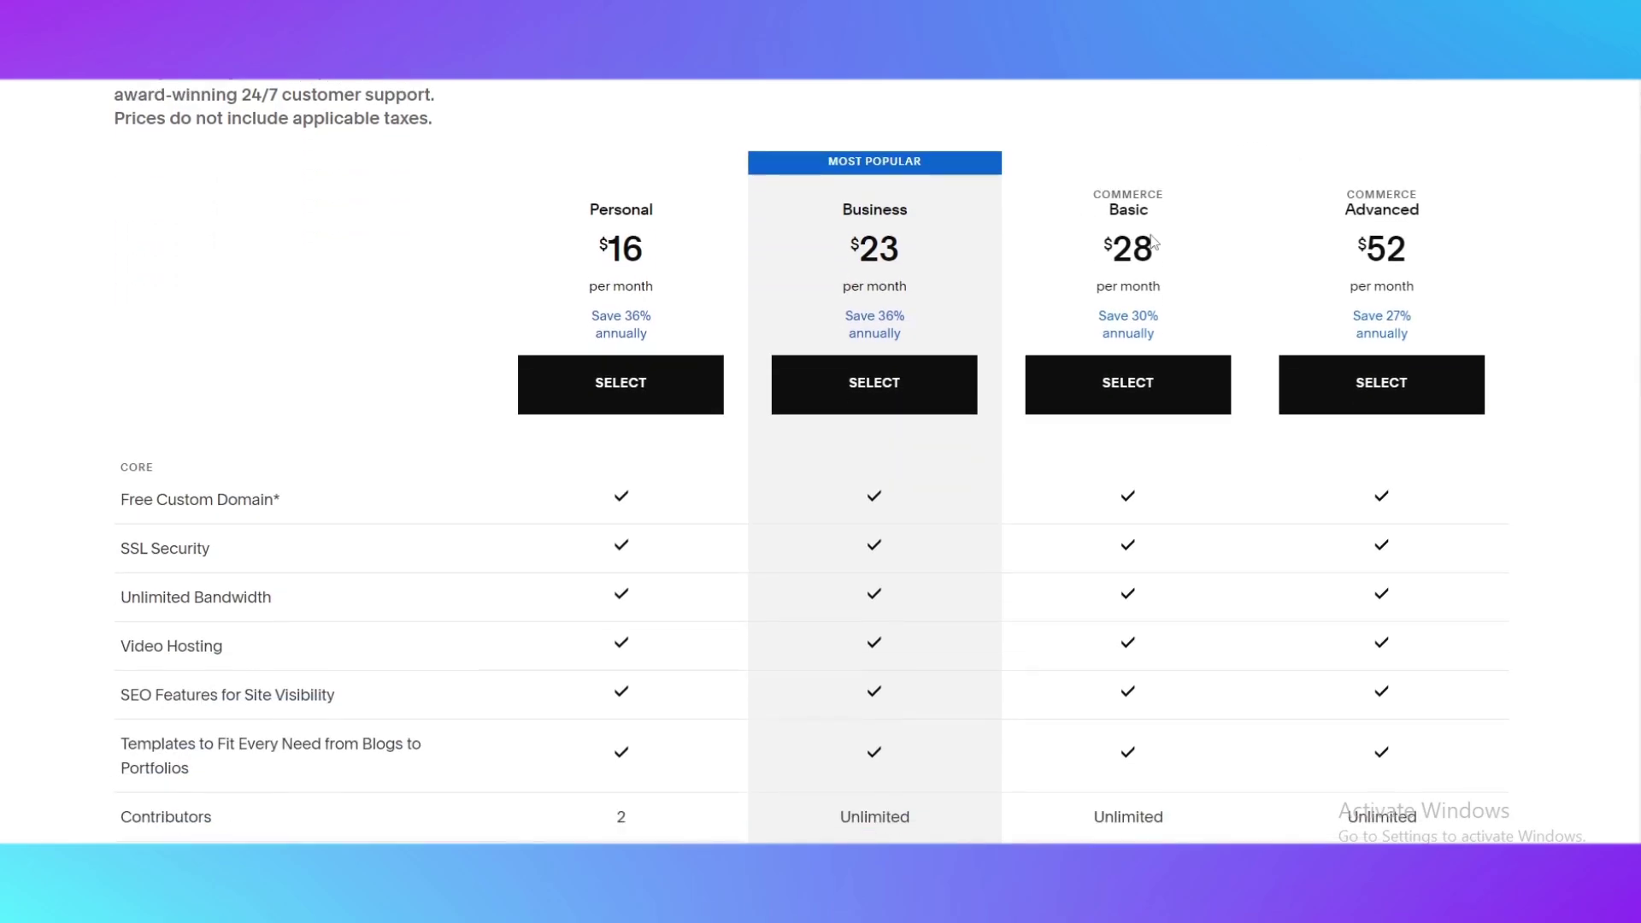
{"action": "scroll", "coordinate": [1303, 199], "scroll_direction": "down", "scroll_amount": 2}
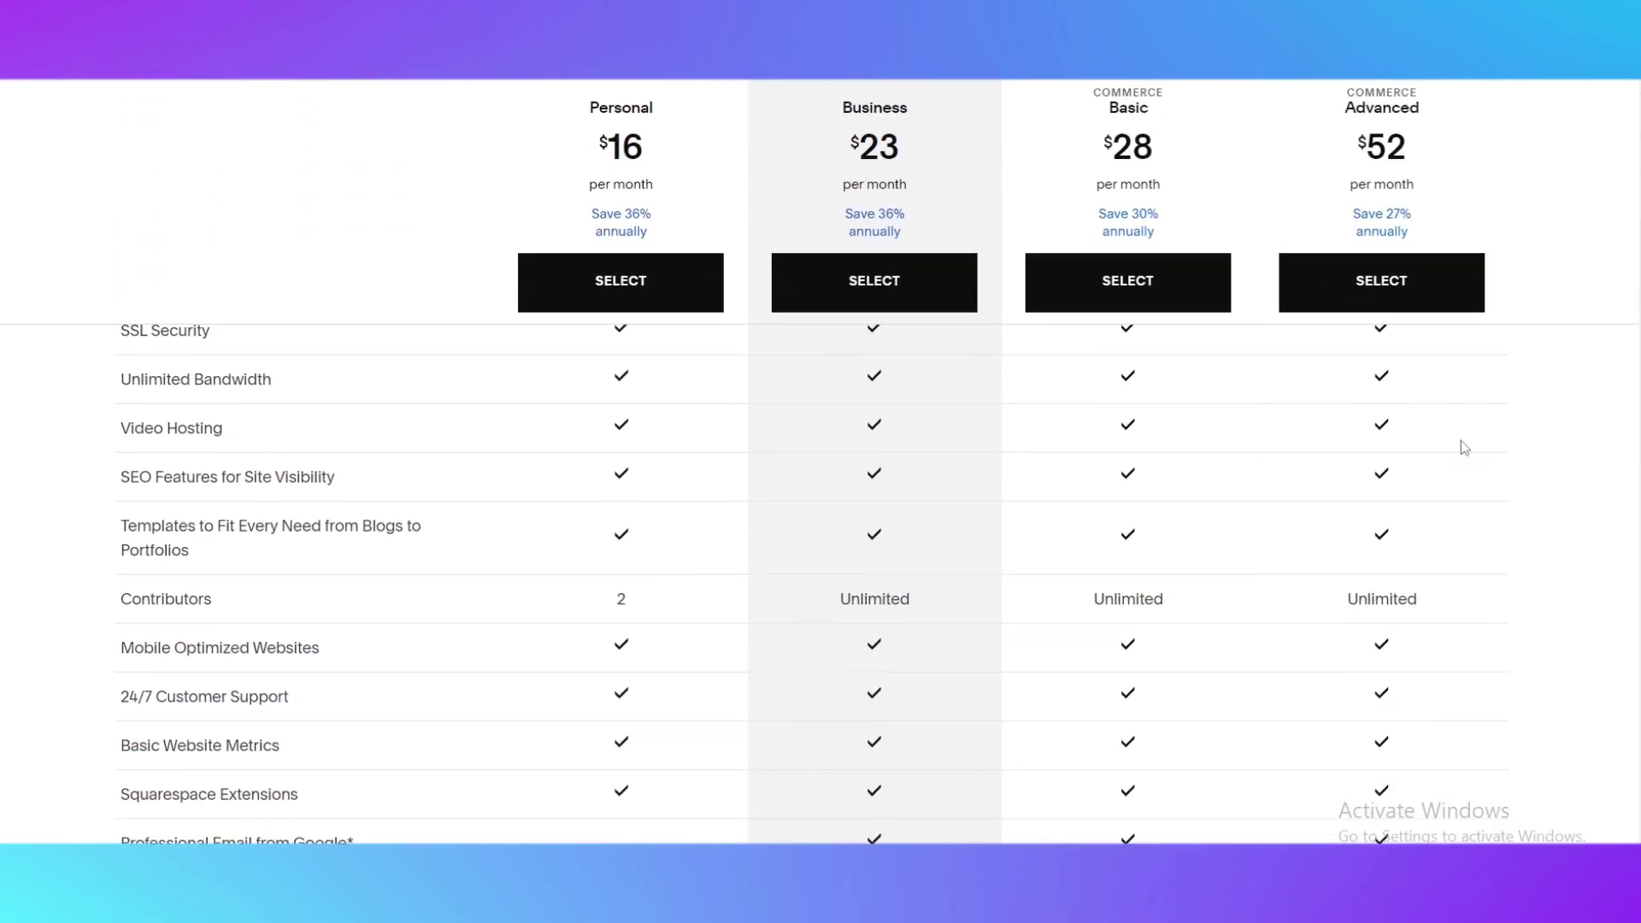
{"action": "scroll", "coordinate": [1459, 440], "scroll_direction": "up", "scroll_amount": 1}
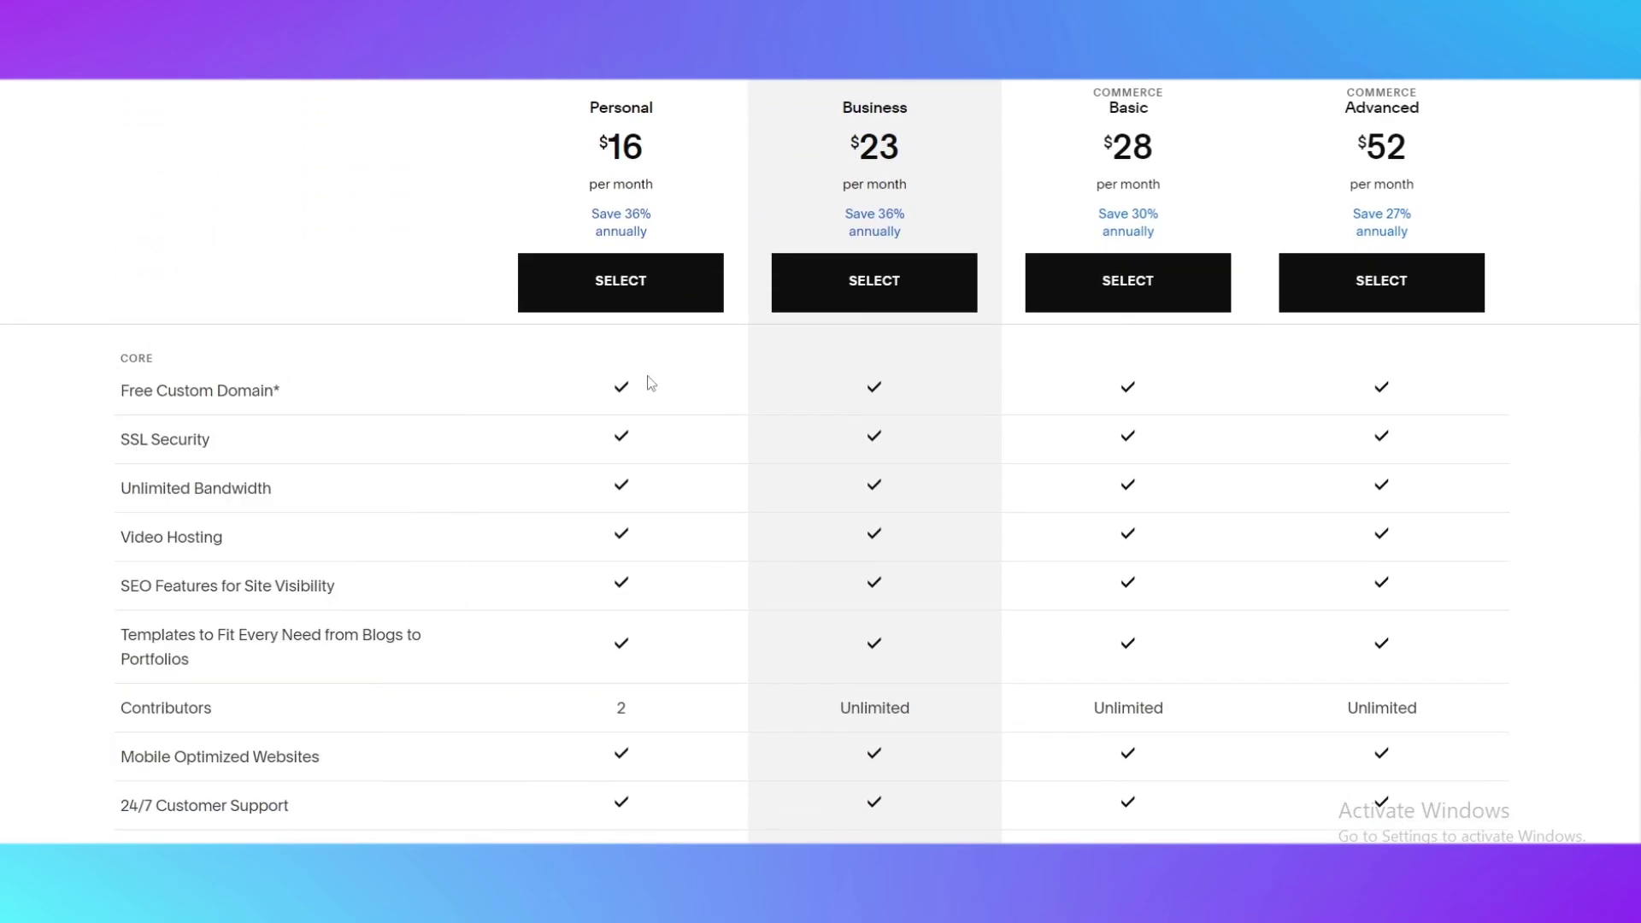